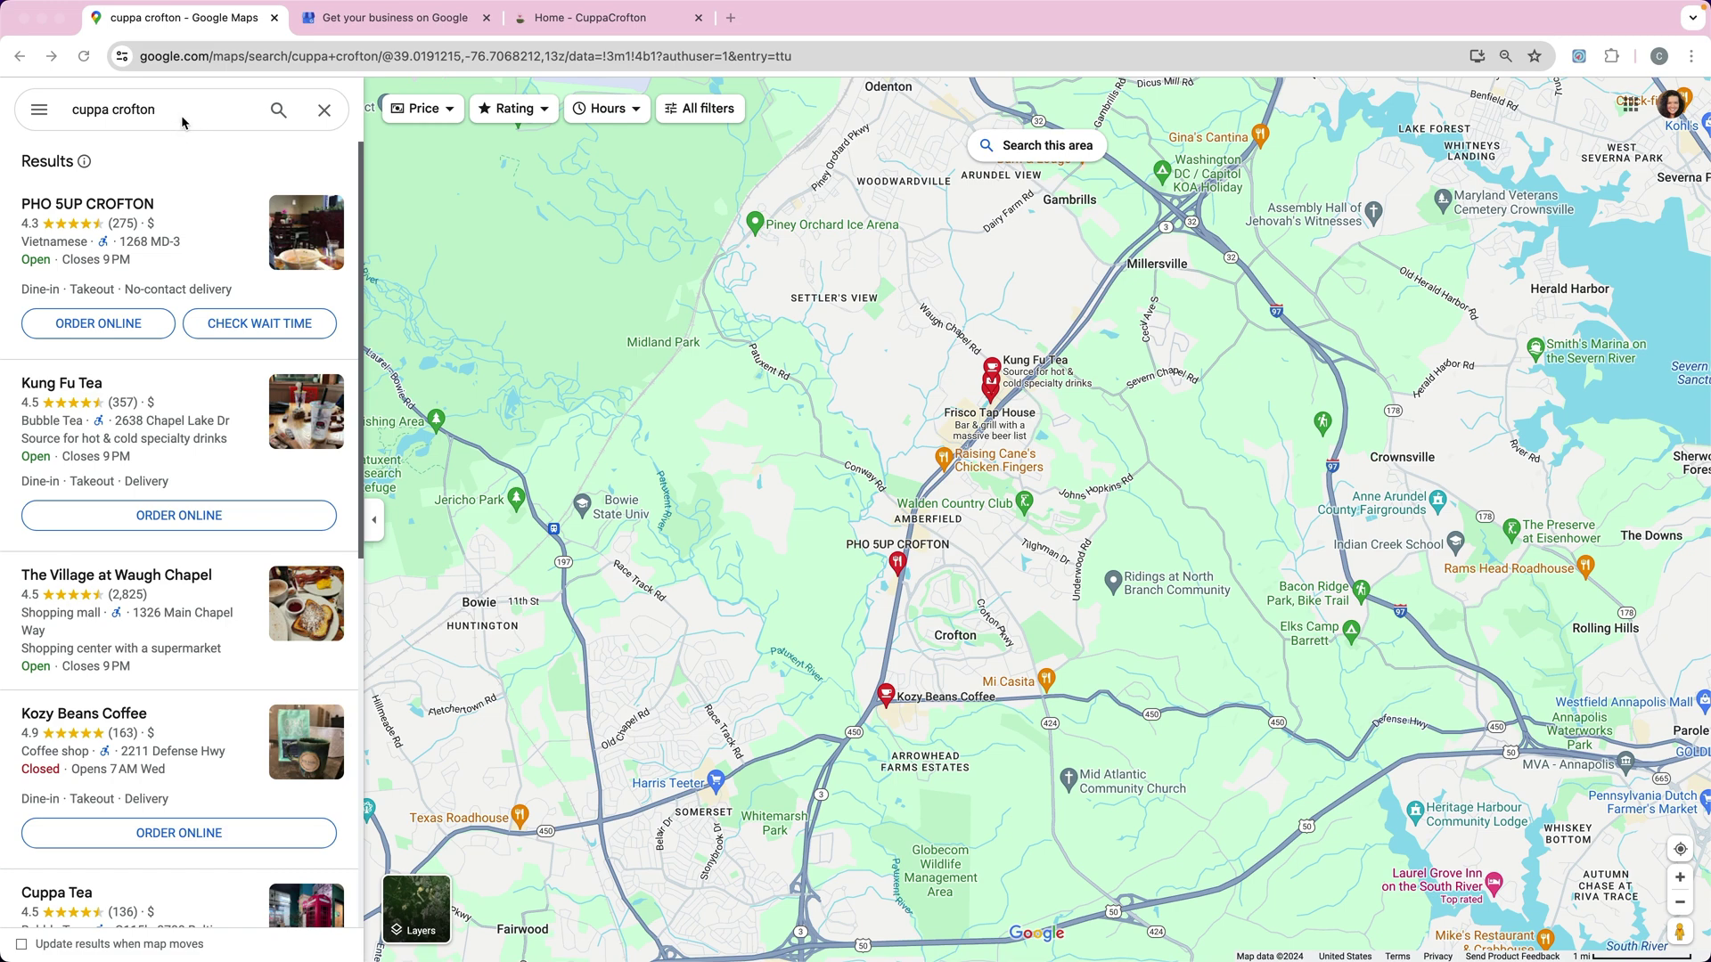
drag(179, 111, 71, 110)
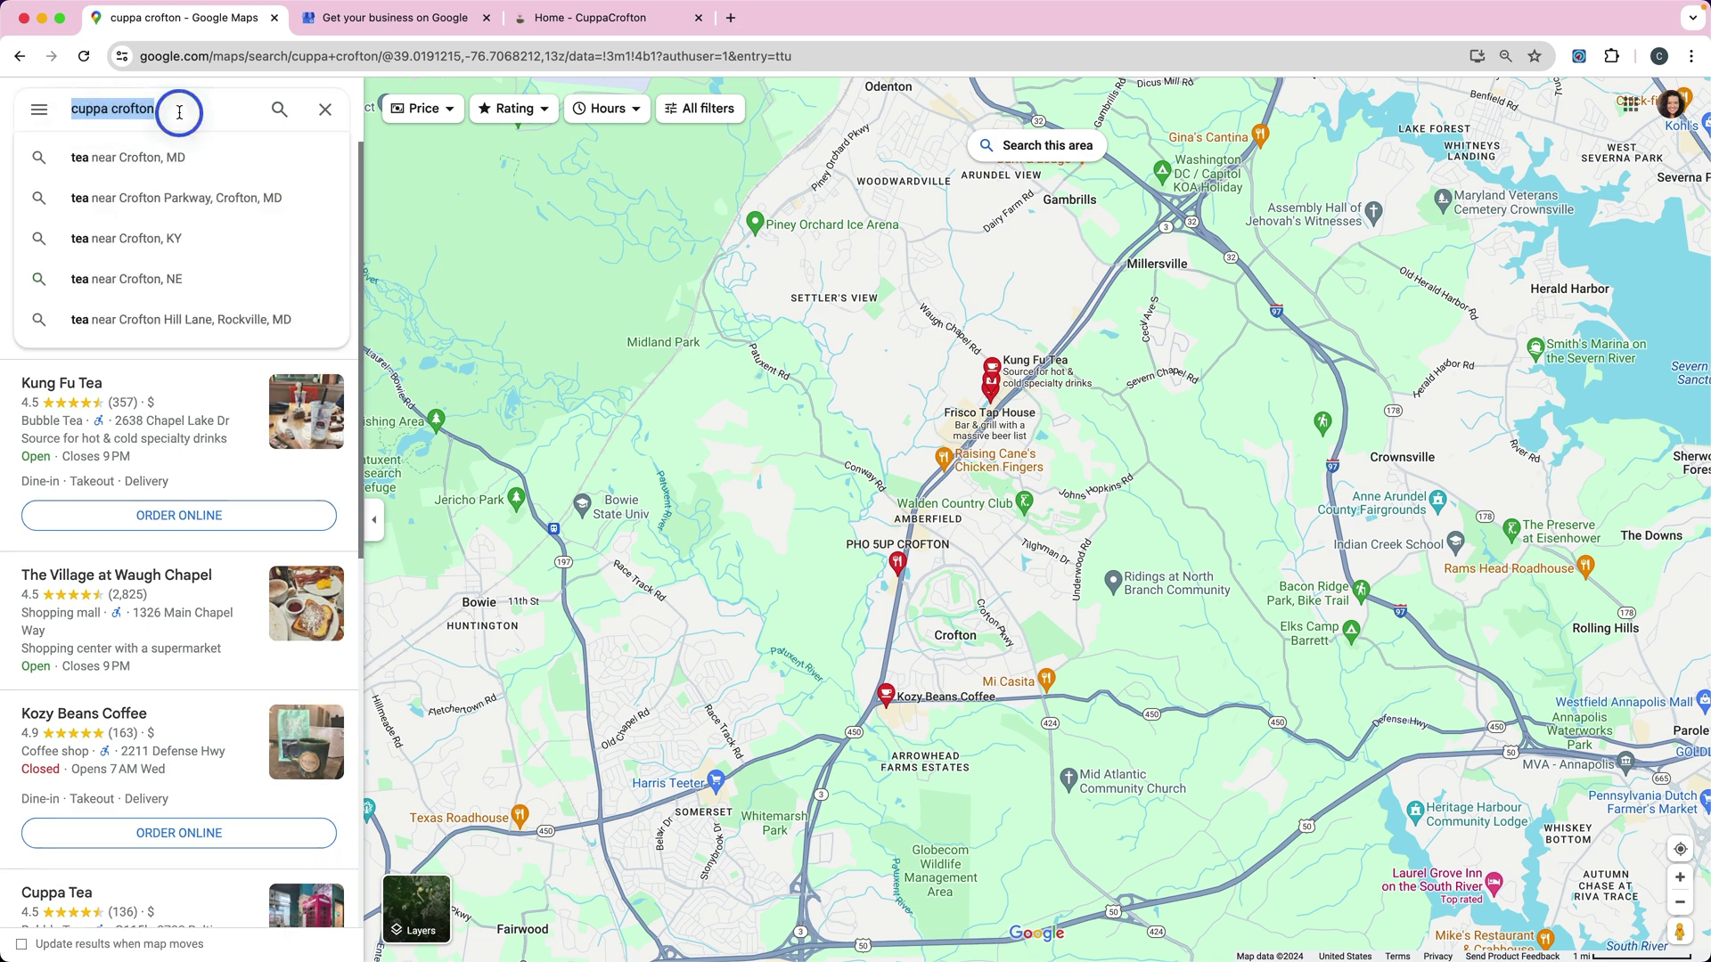
drag(179, 112, 56, 110)
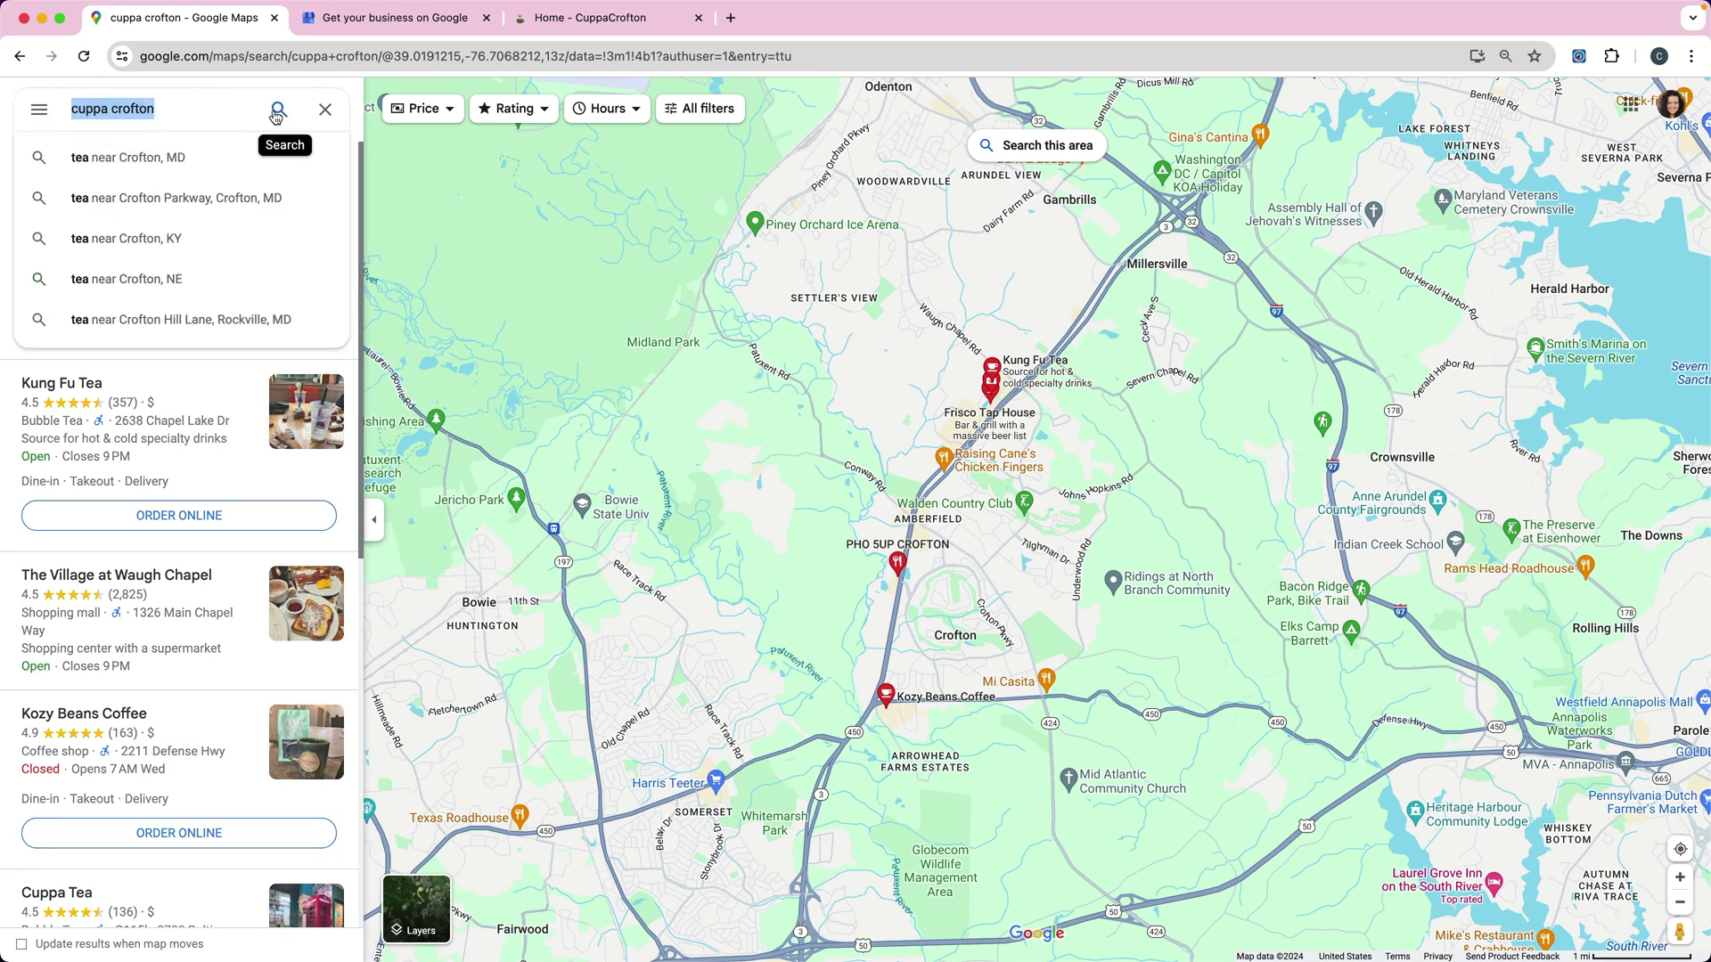
click(236, 380)
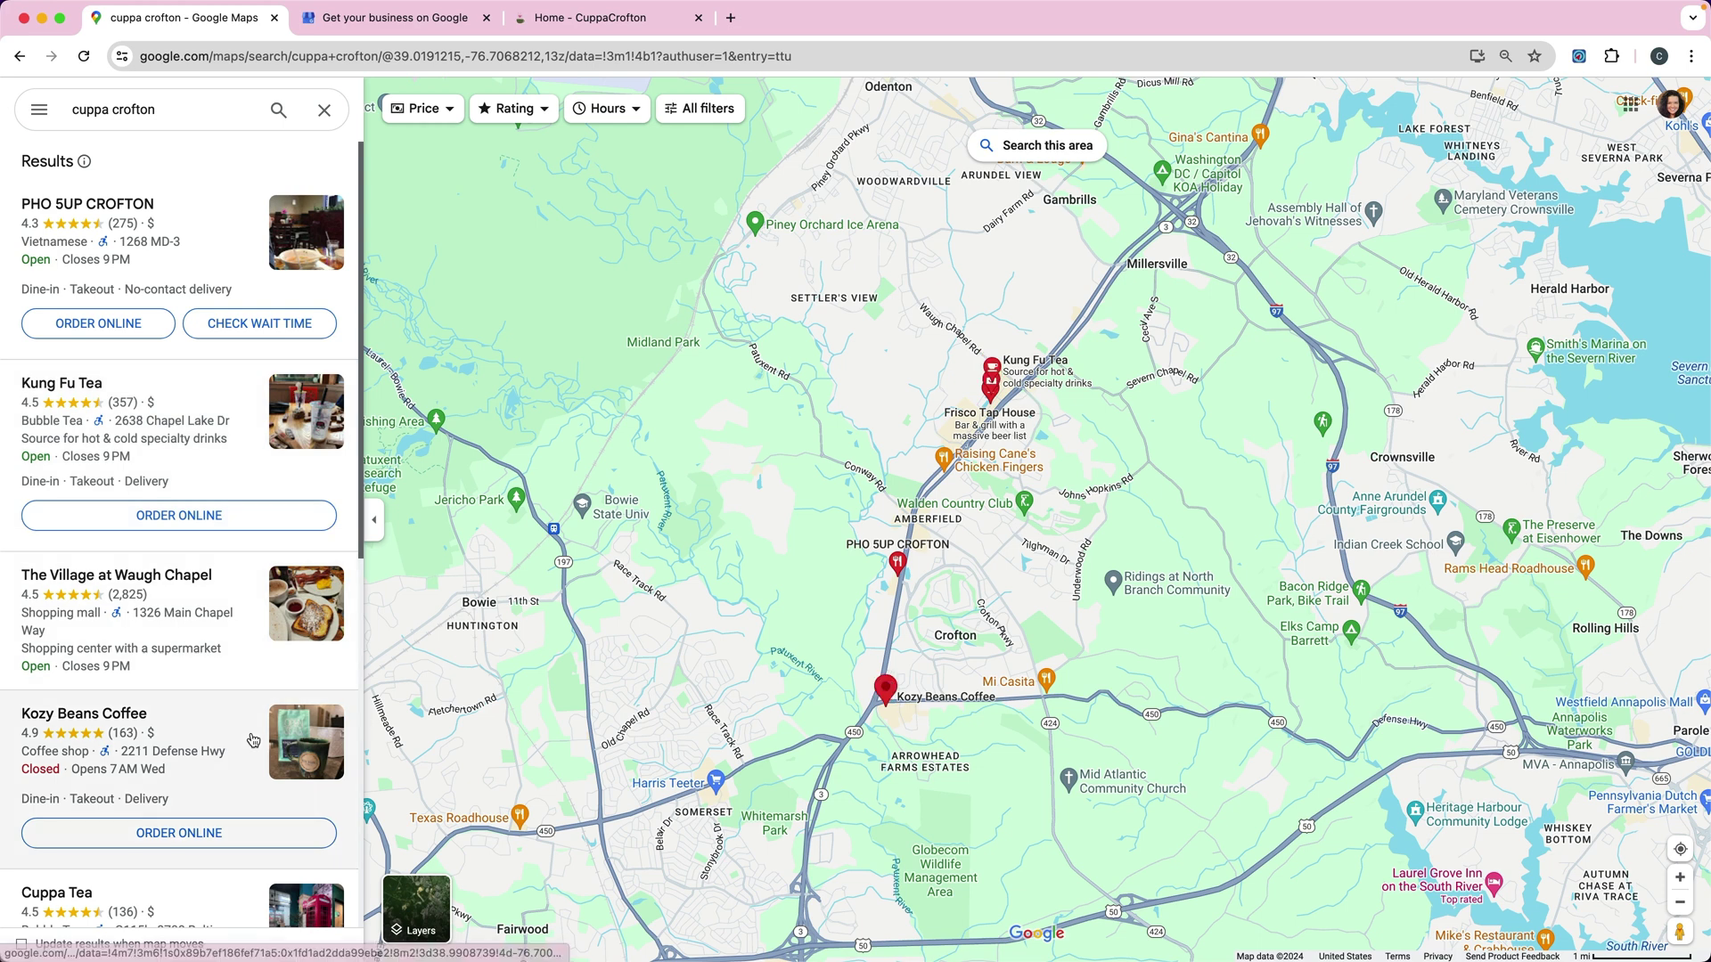
scroll(119, 822, down, 2)
scroll(119, 822, down, 6)
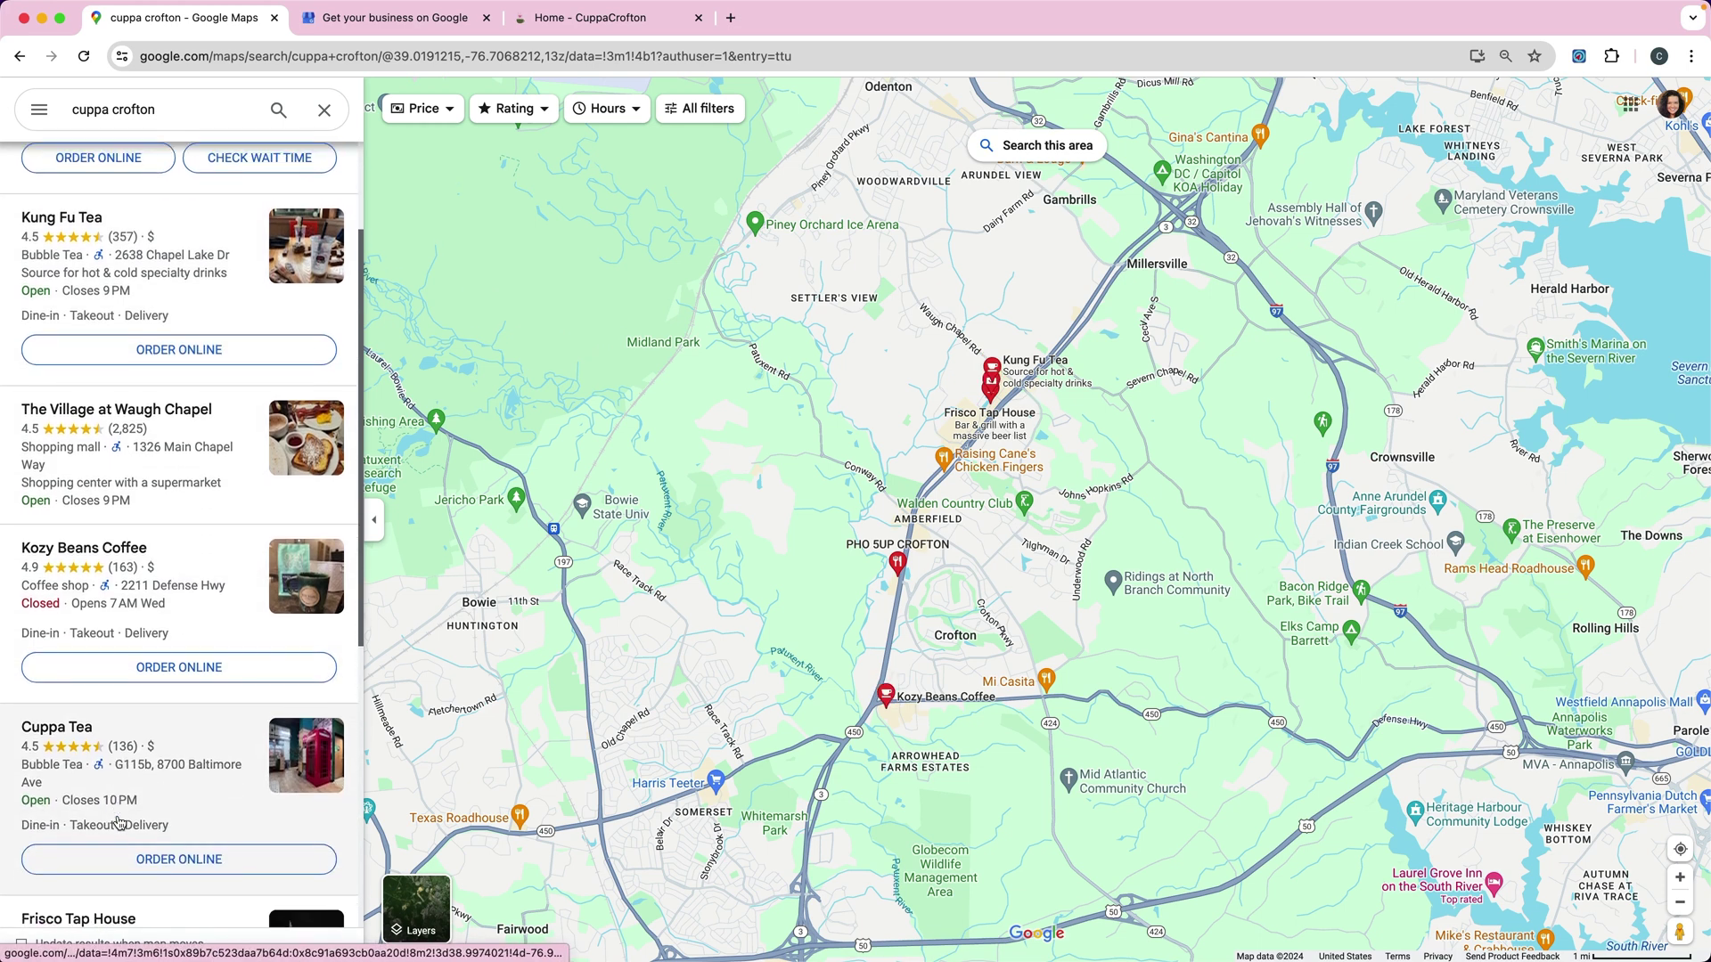
scroll(153, 725, down, 1)
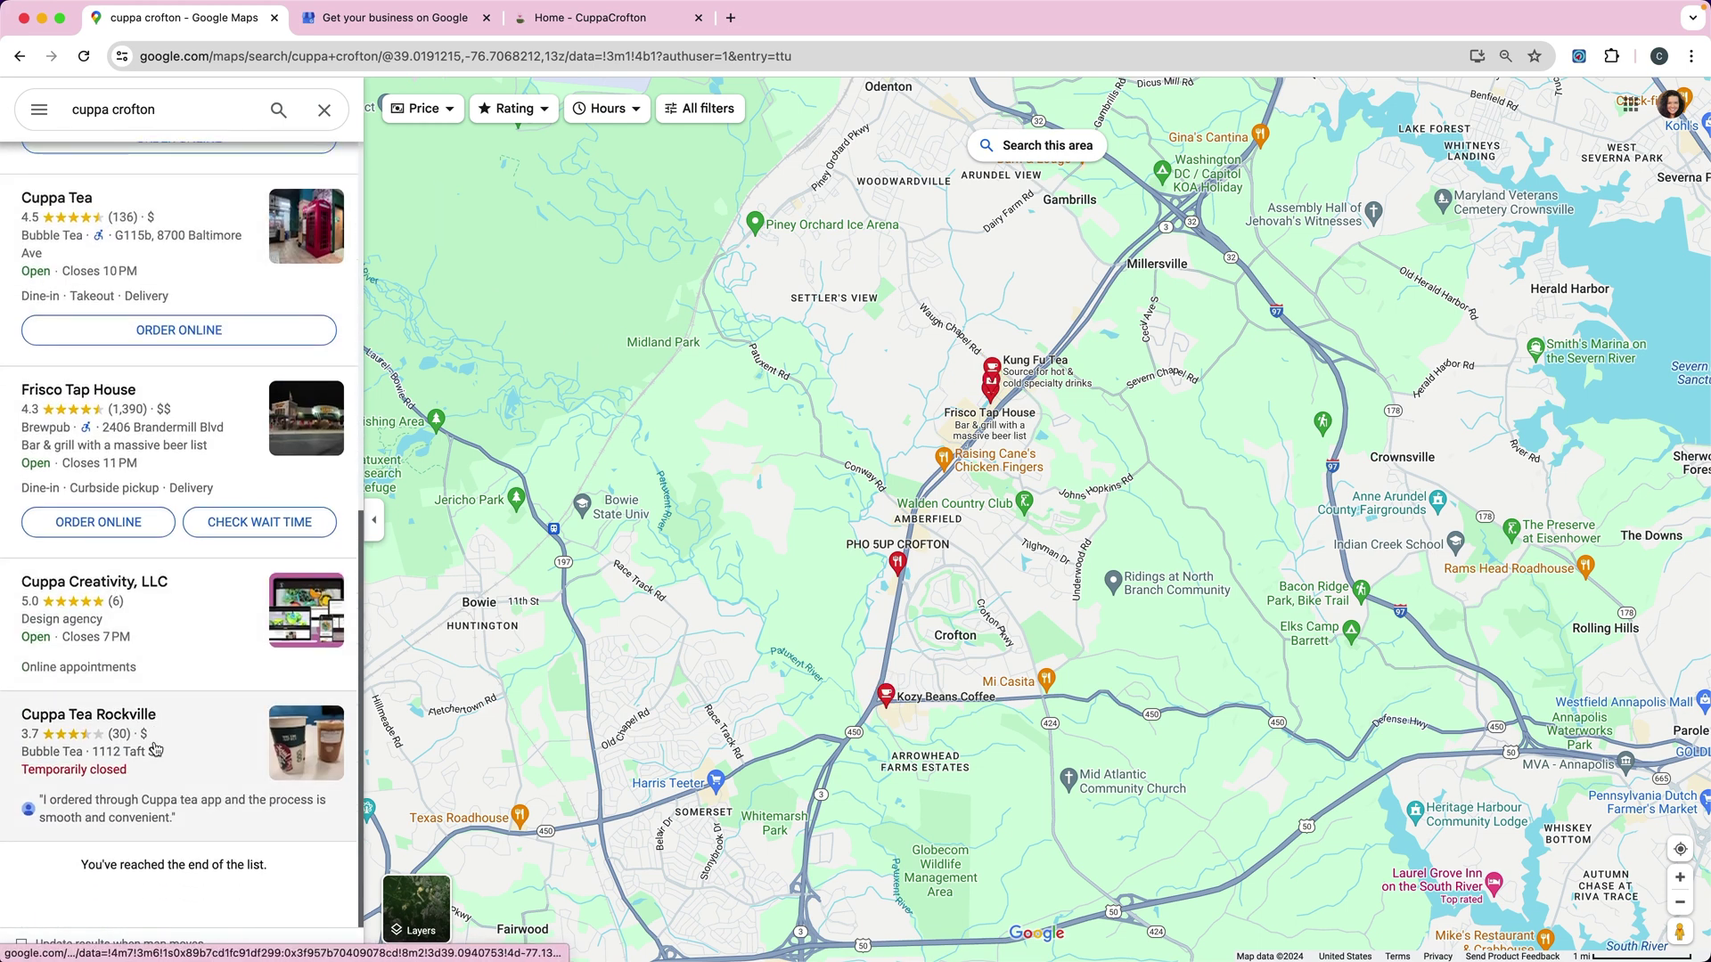
scroll(125, 396, up, 6)
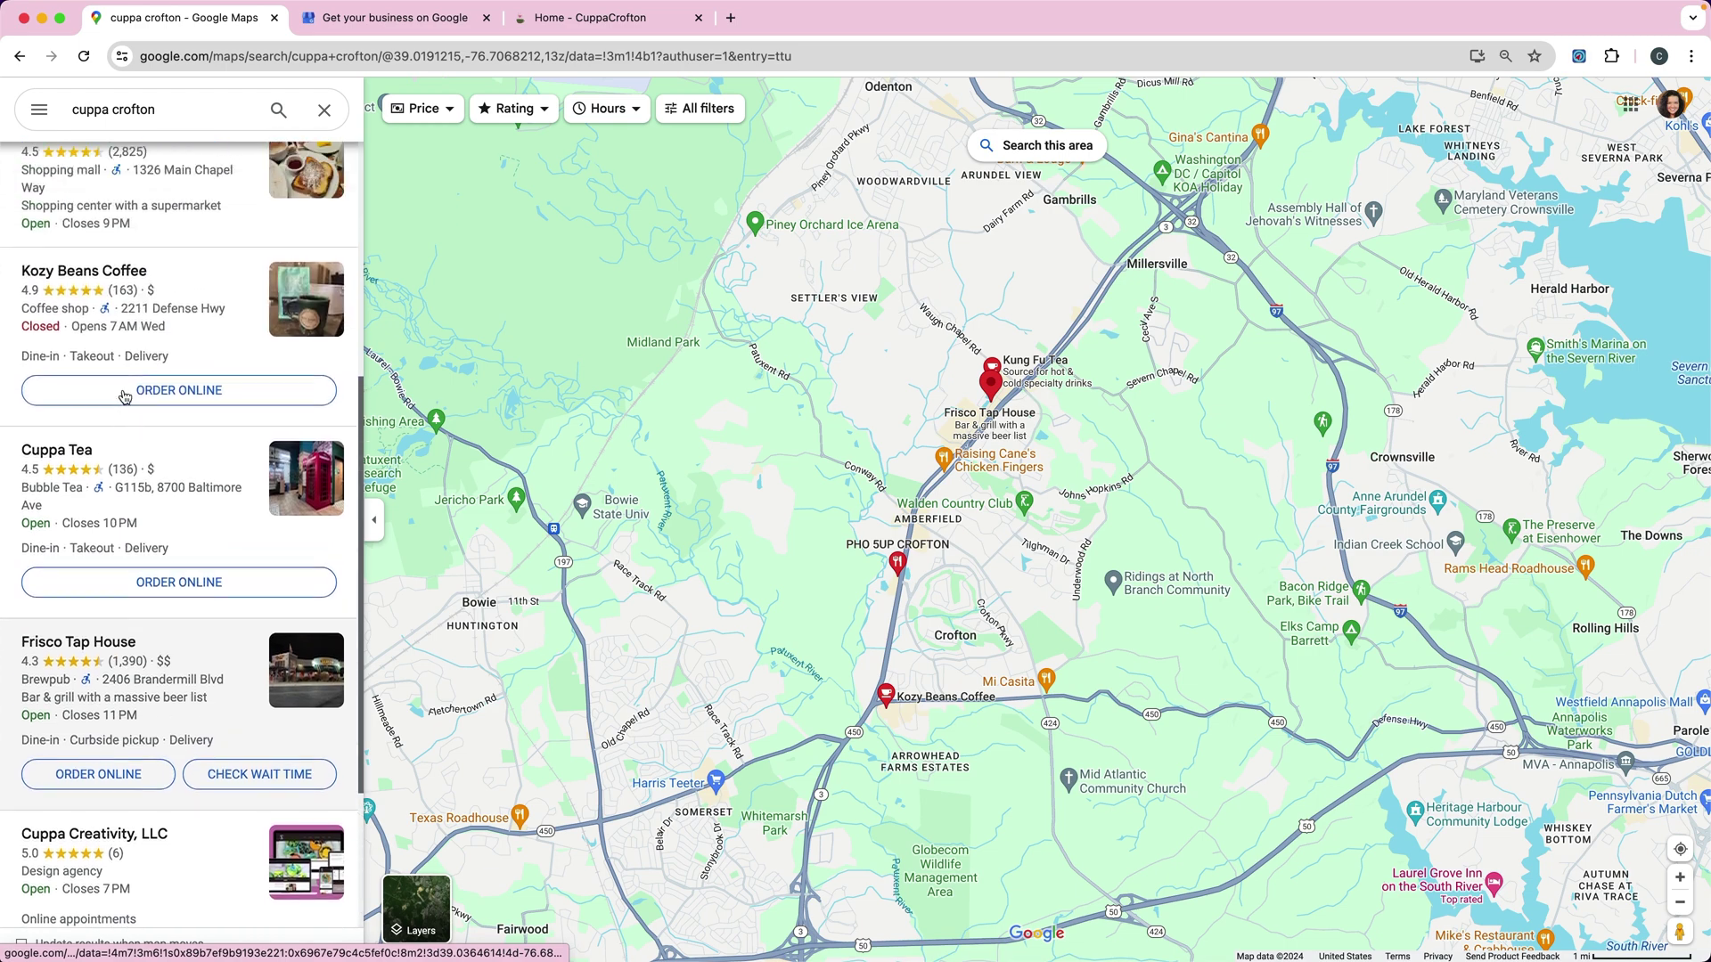
scroll(127, 397, up, 2)
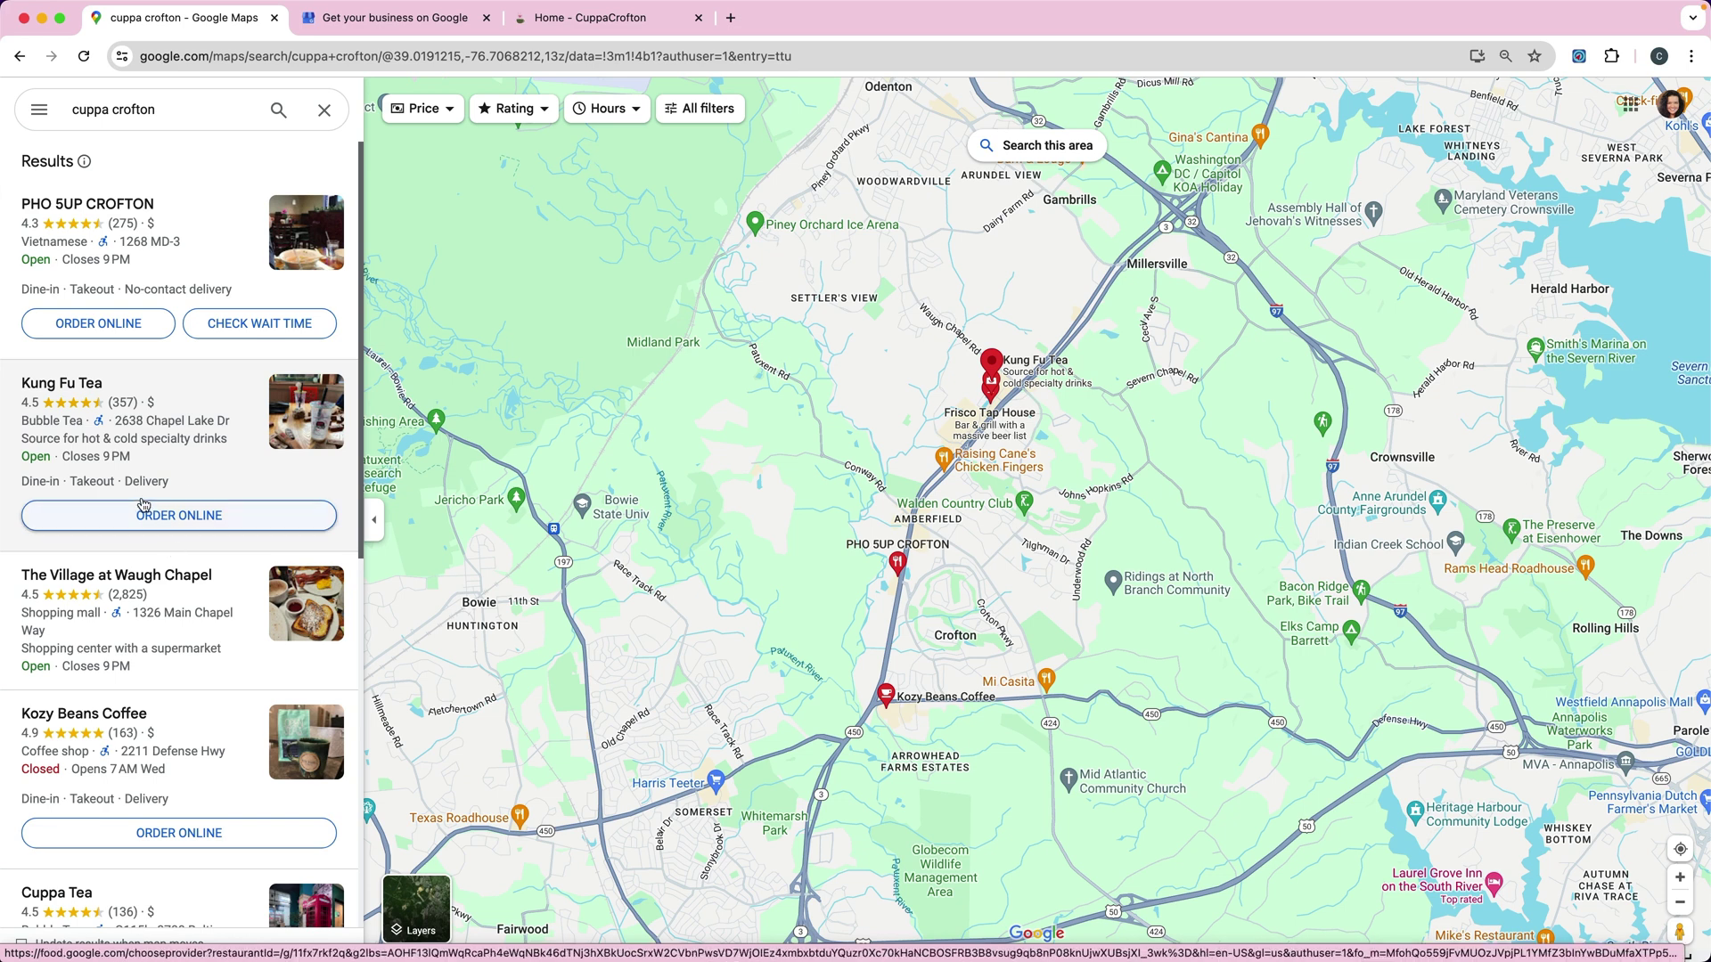
Step: Load business.google.com in the sign-up tab, then go back to the Start building your Business Profile form
click(337, 27)
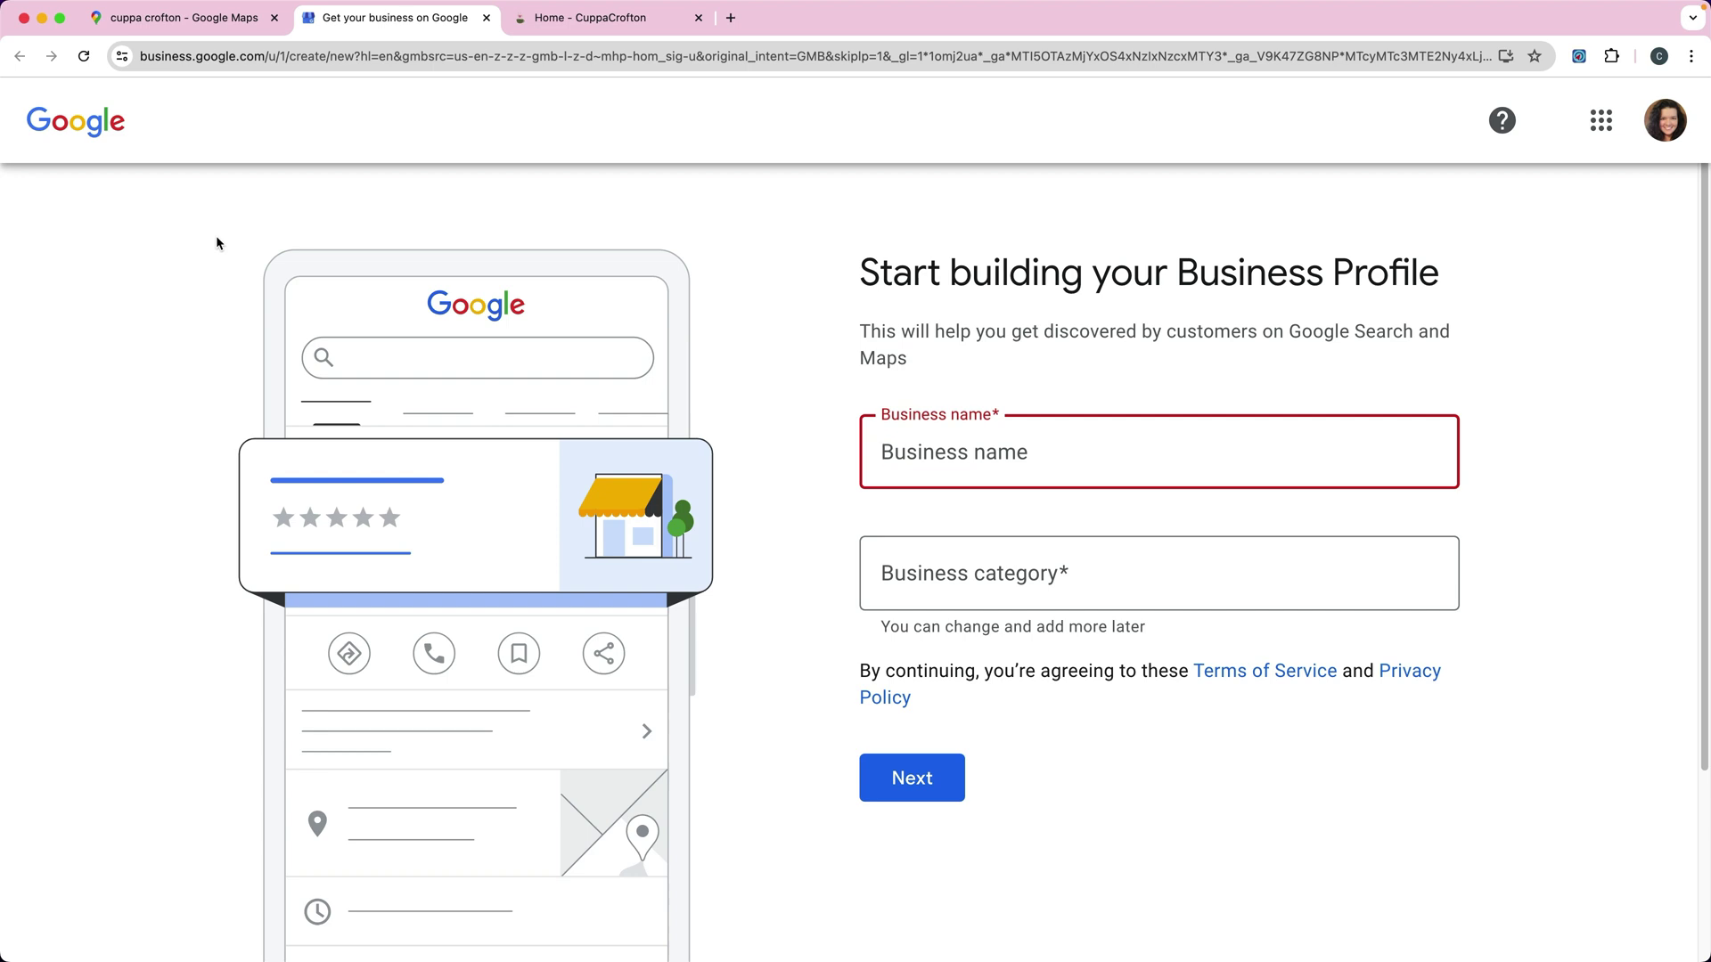
click(972, 459)
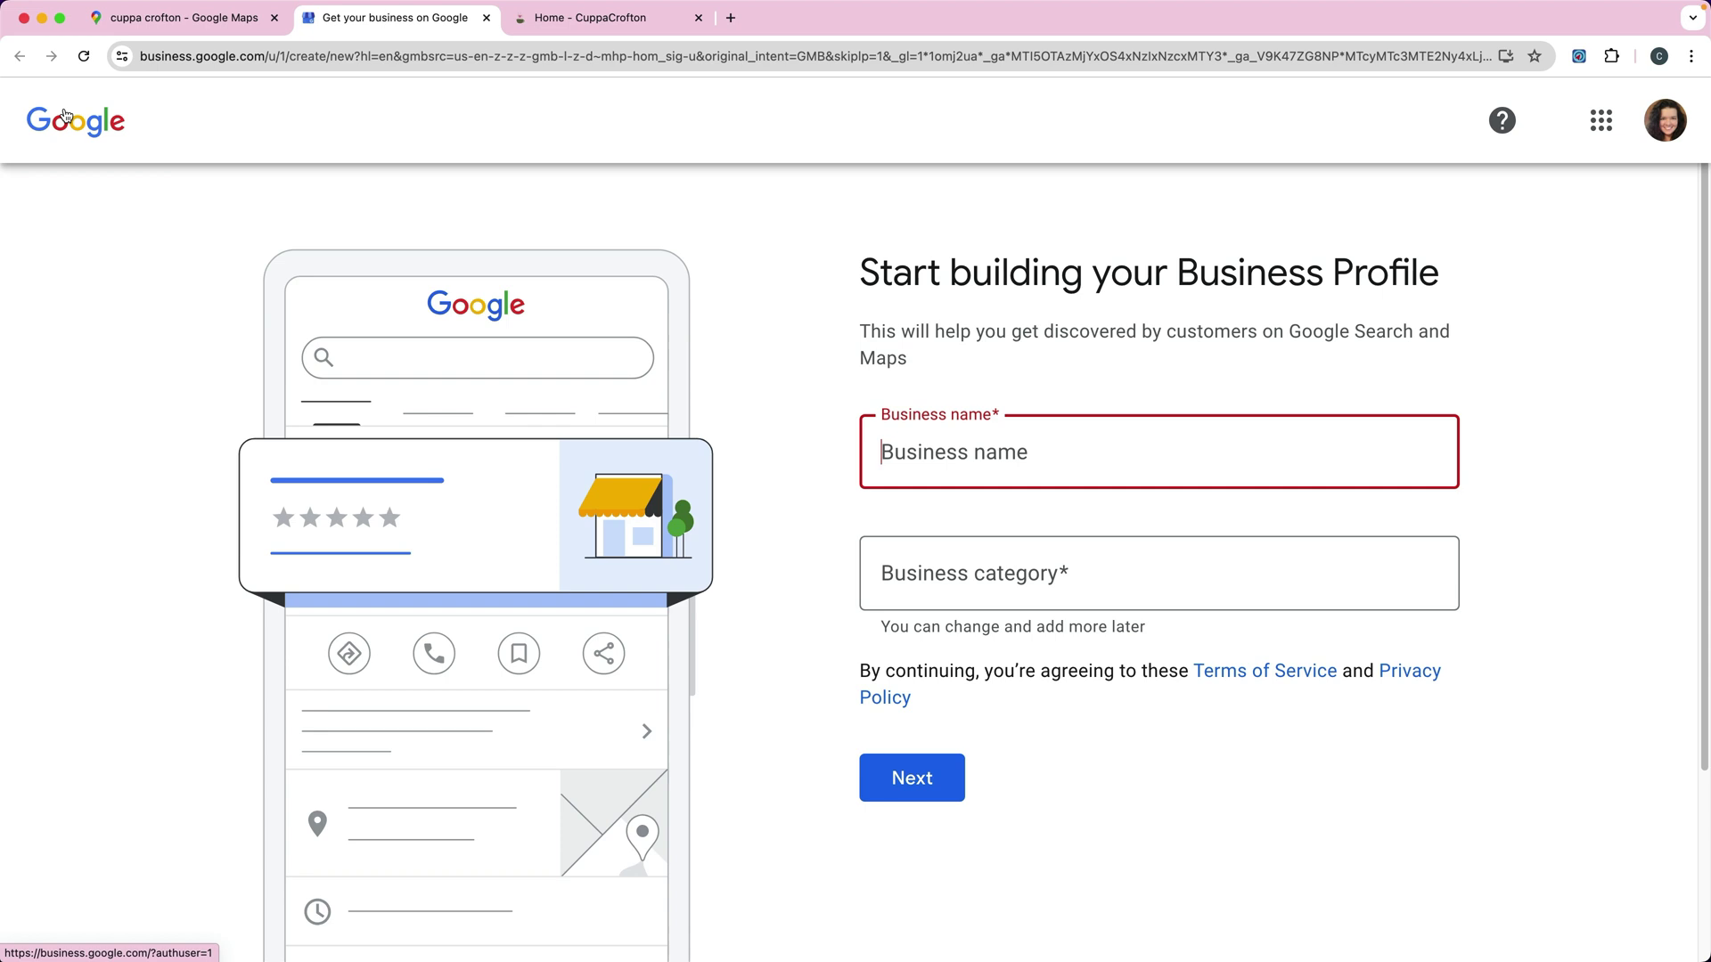
click(285, 57)
click(285, 57)
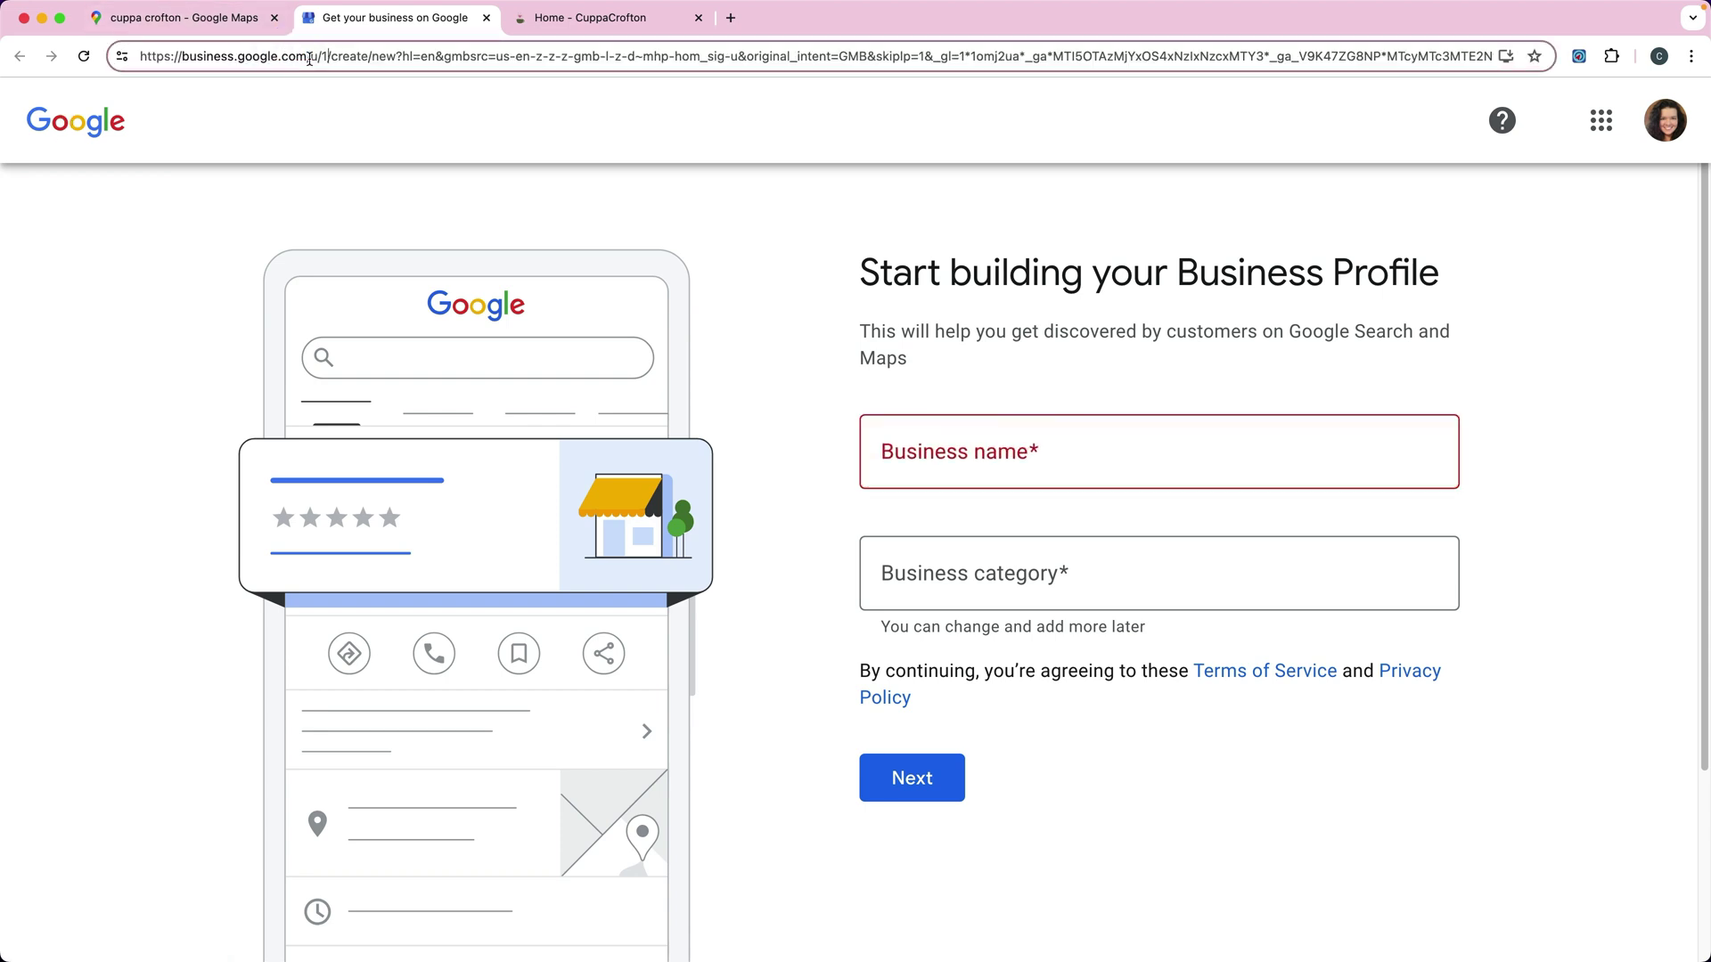
drag(285, 57, 1067, 146)
text(https://business.google.com/)
key(Return)
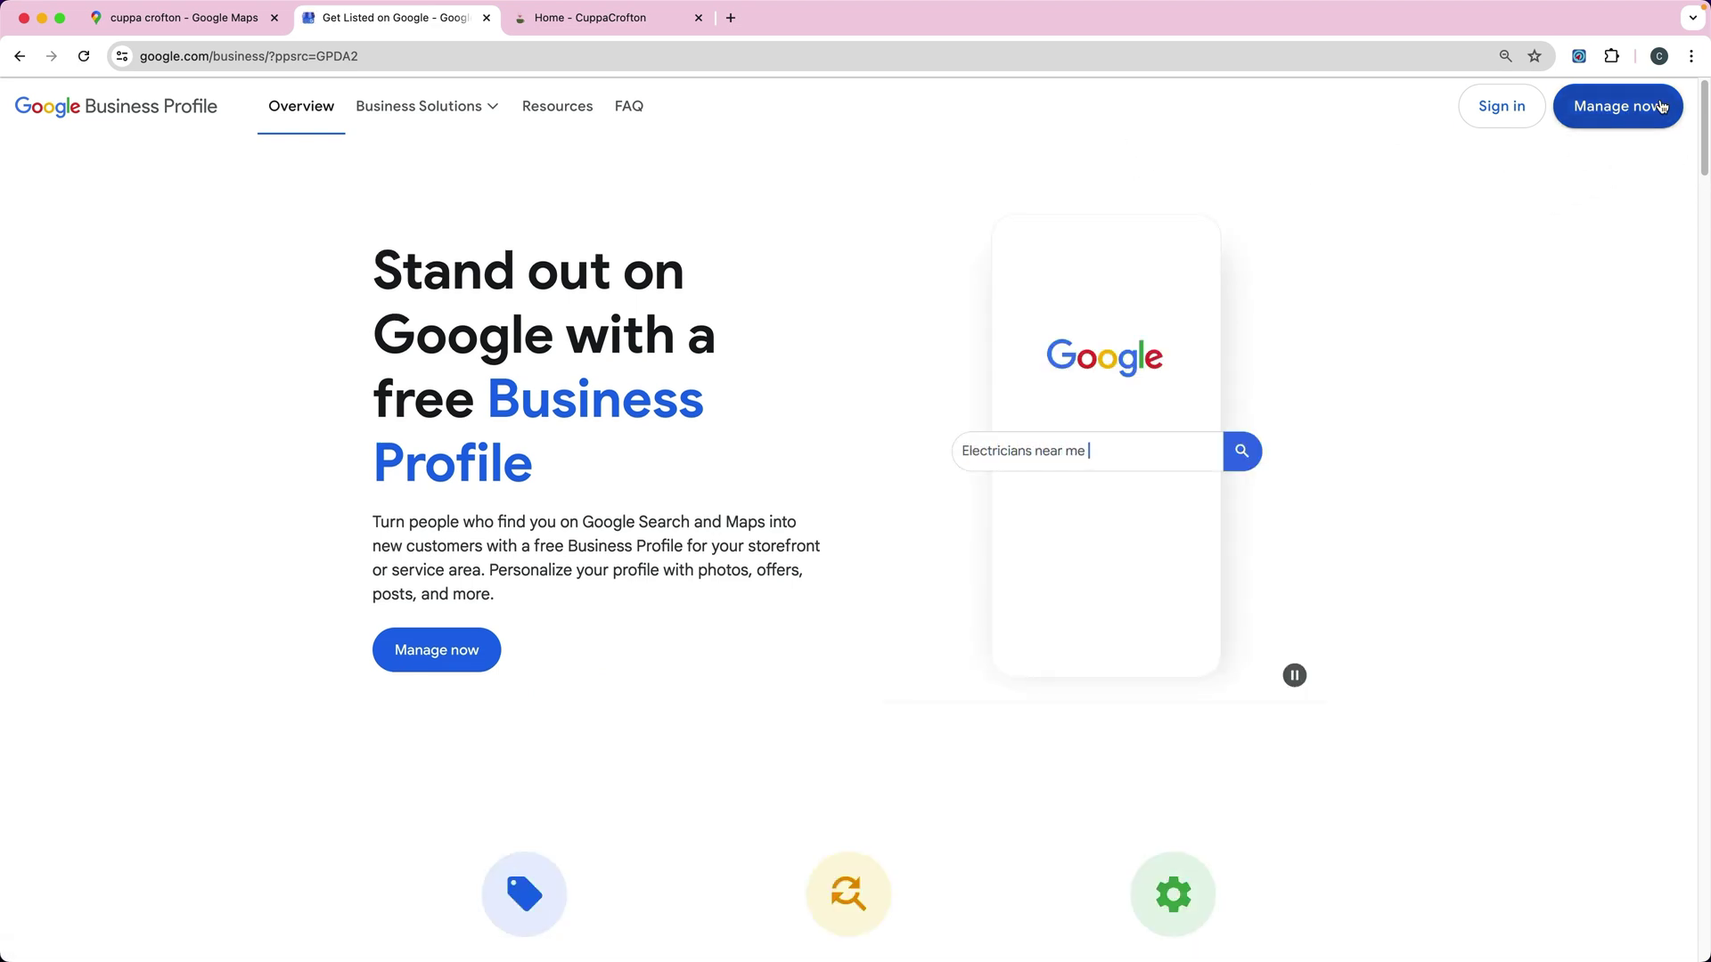
click(20, 56)
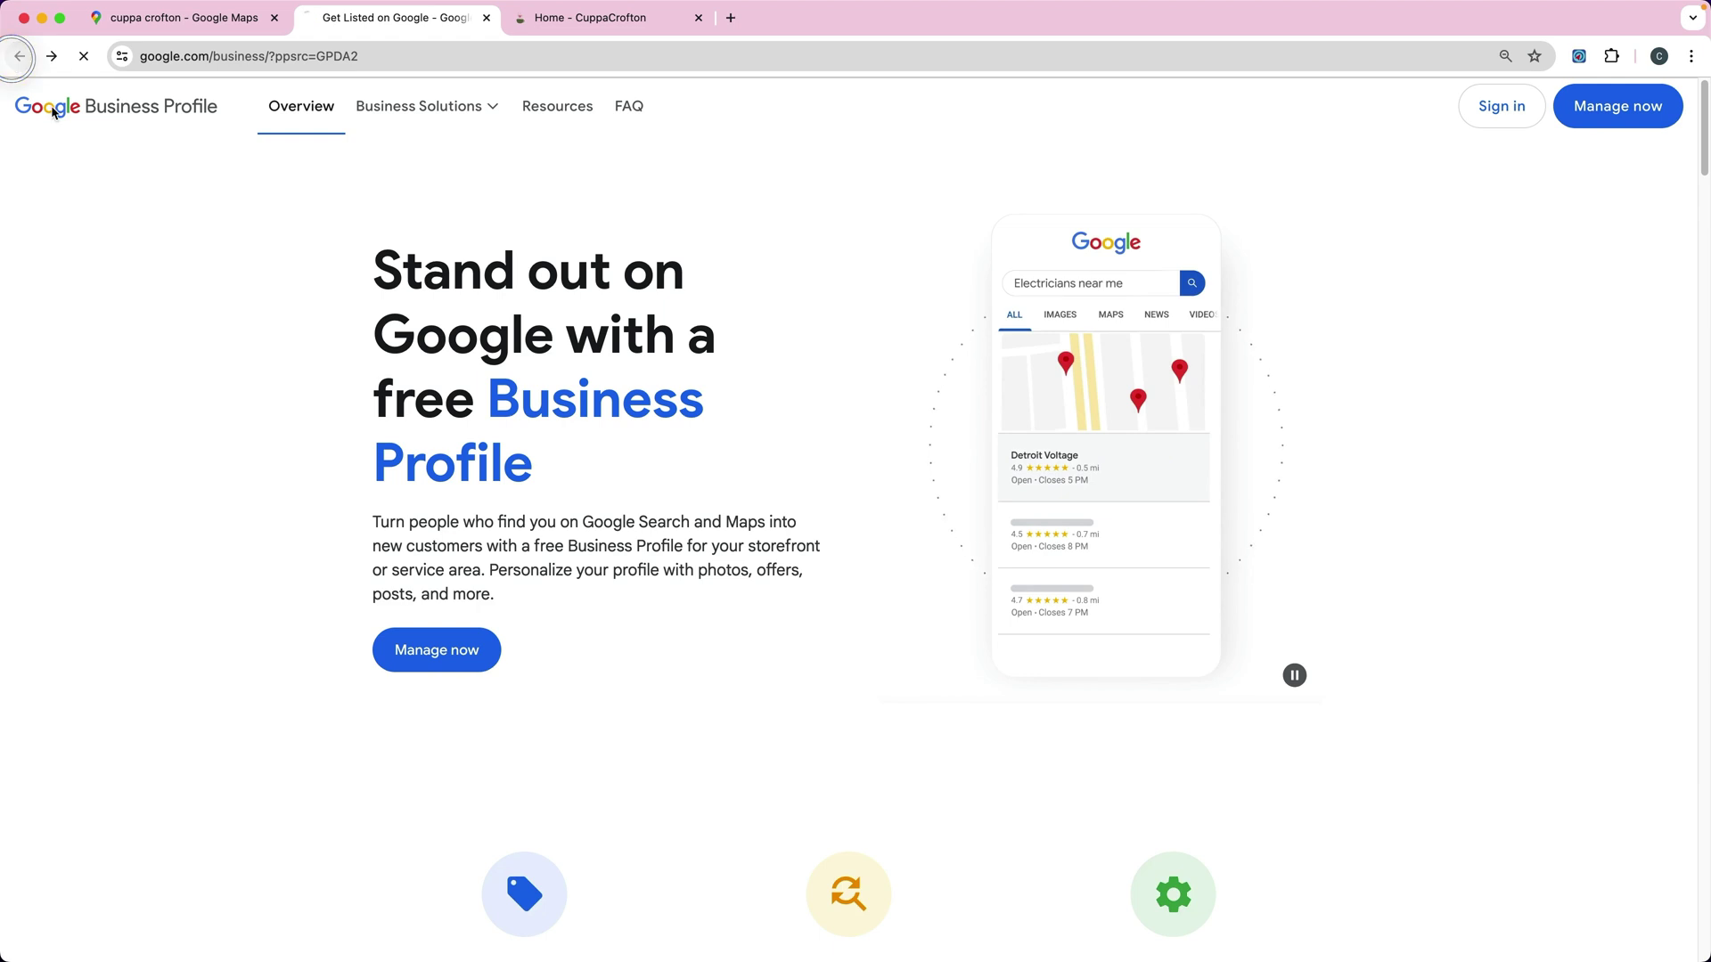
Step: Enter the business name 'Cuppa Crofton' and choose to create it as a new business
click(993, 446)
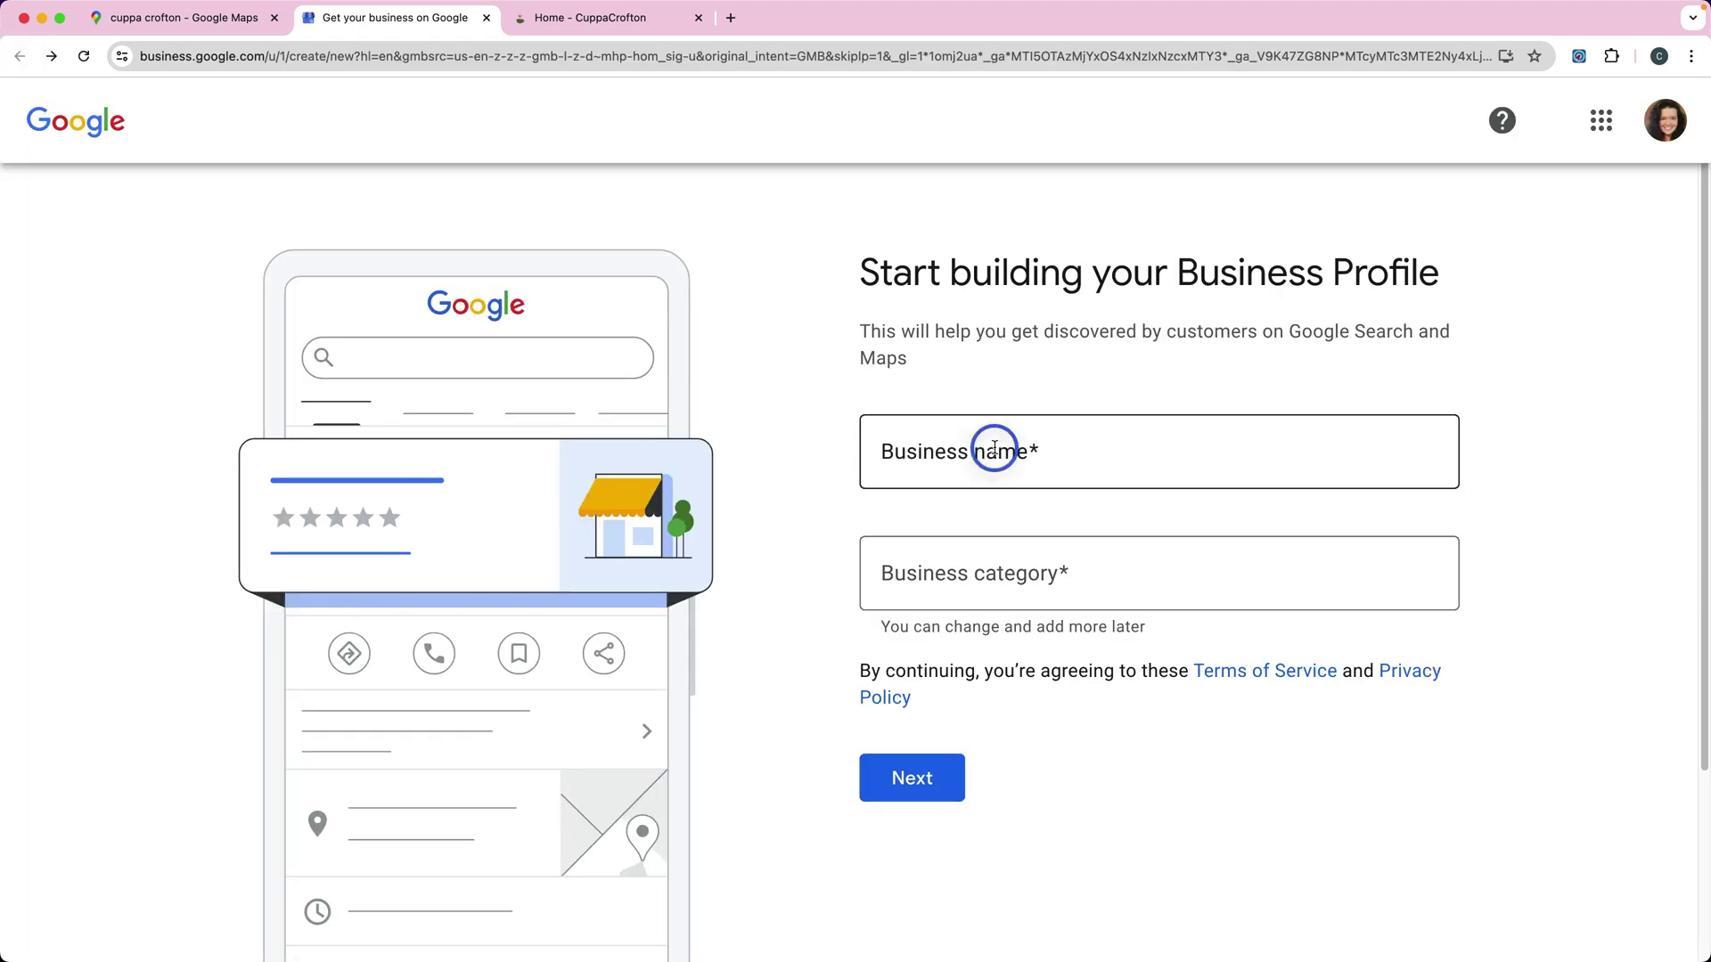
text(Cup)
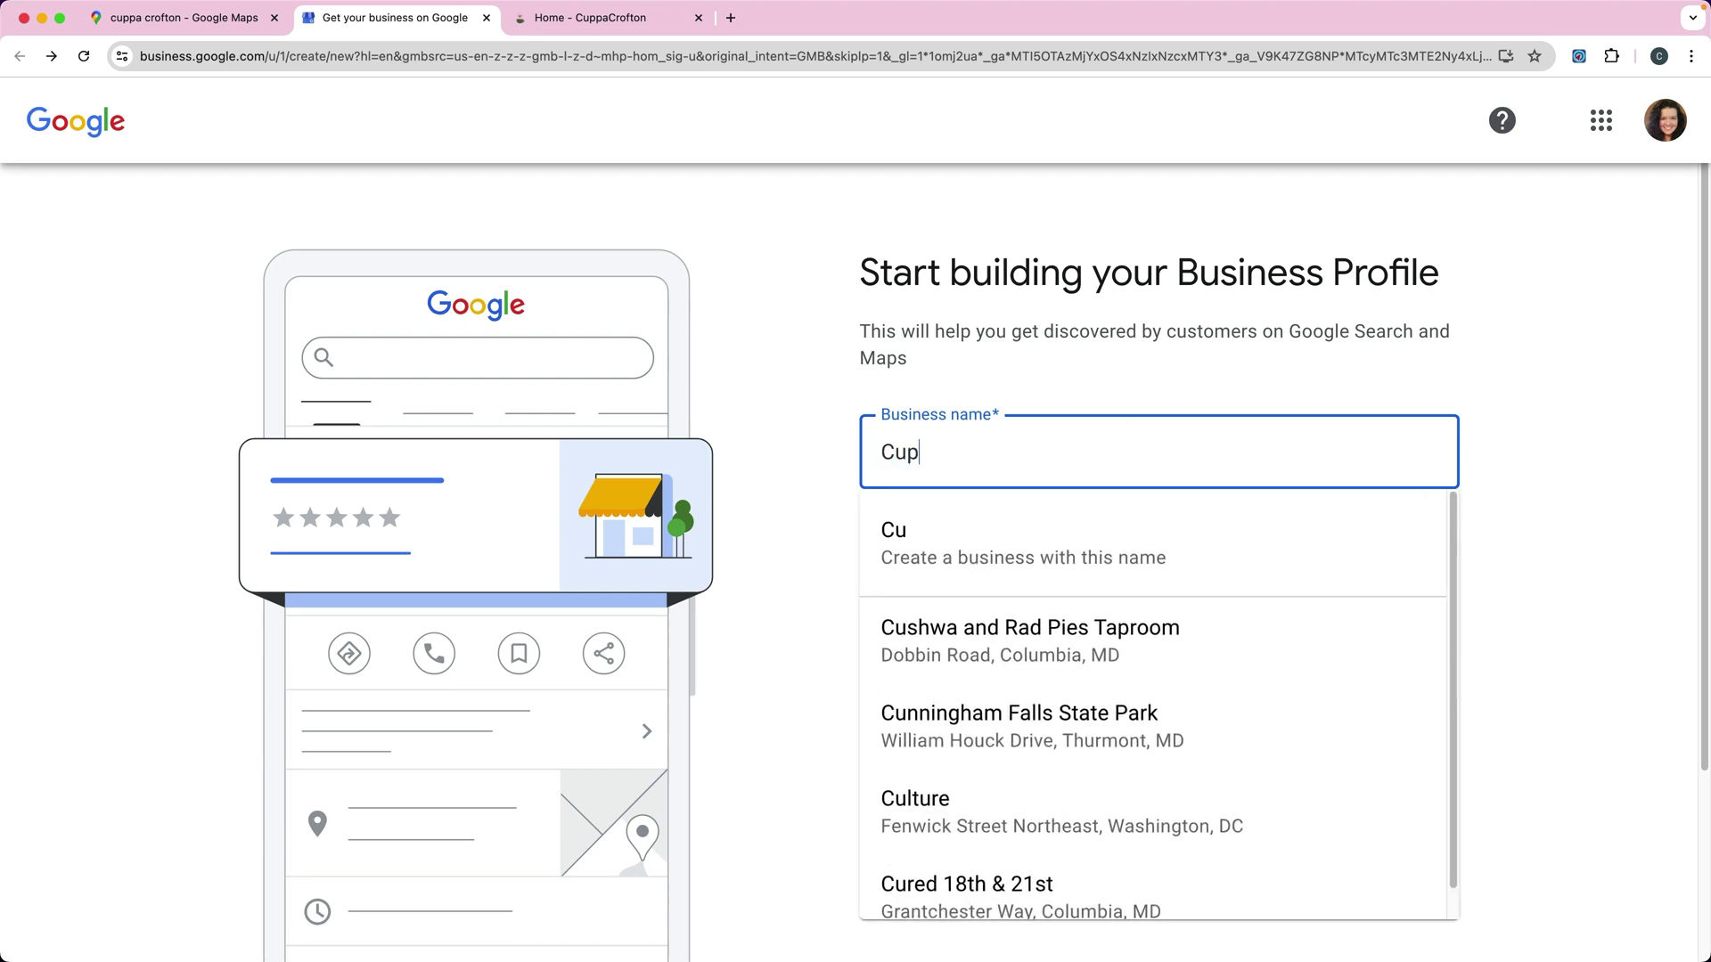
text(pa Crofton)
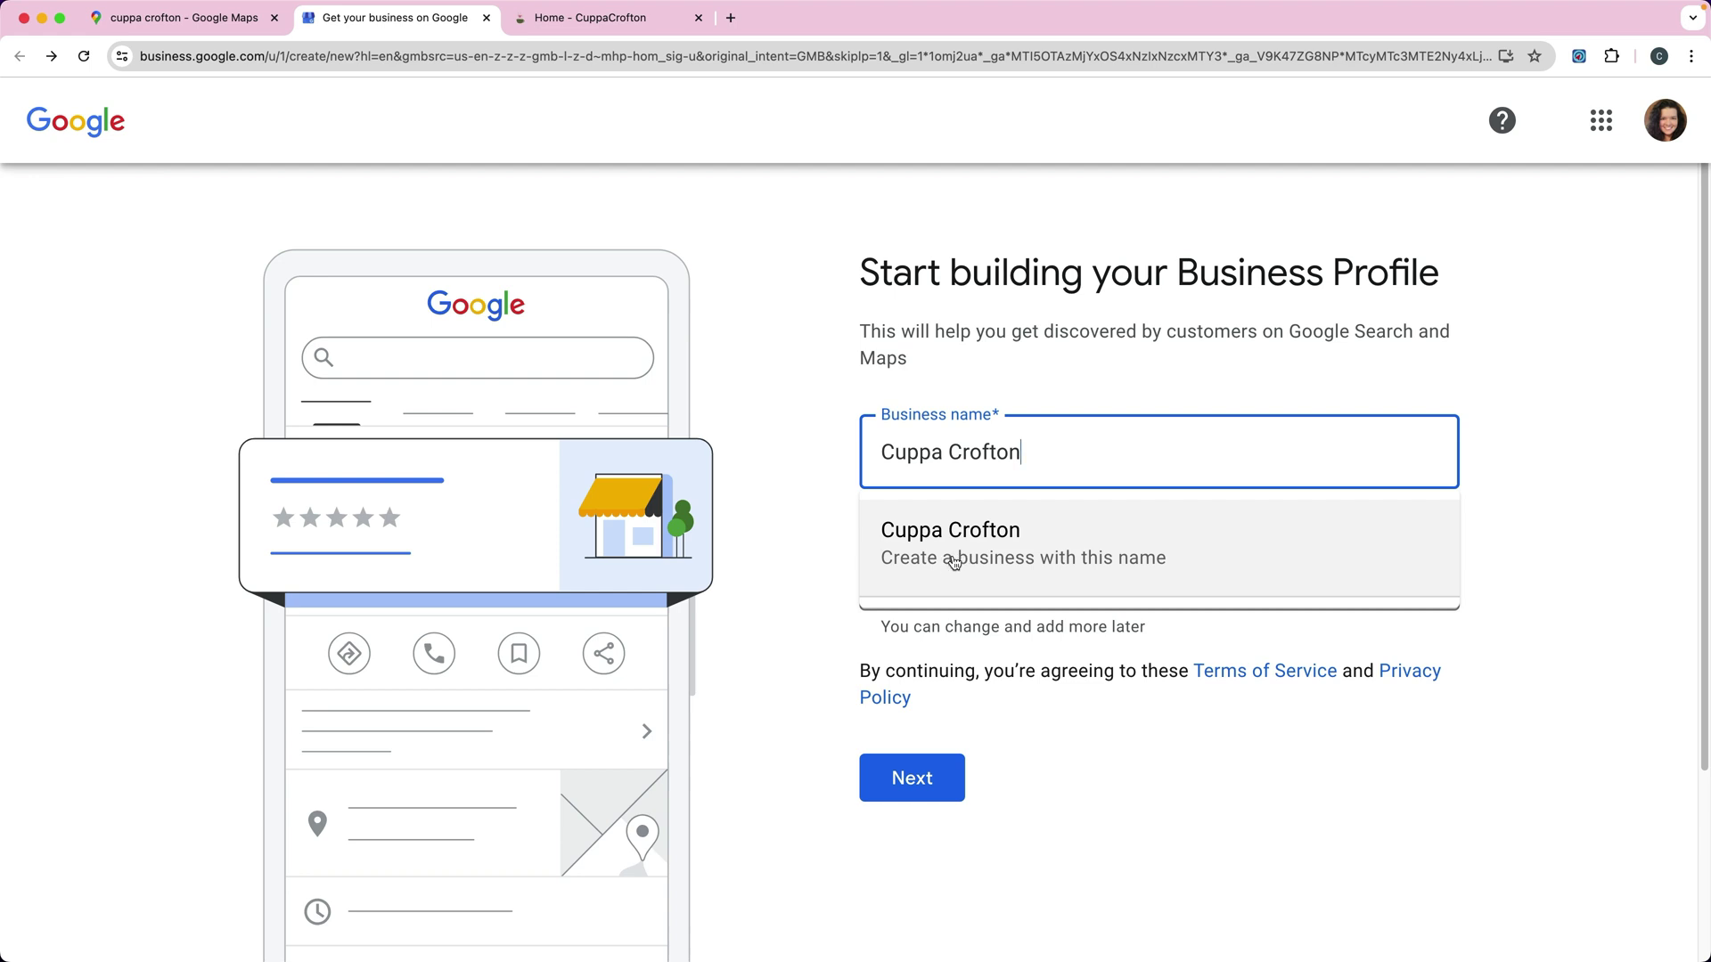
click(988, 566)
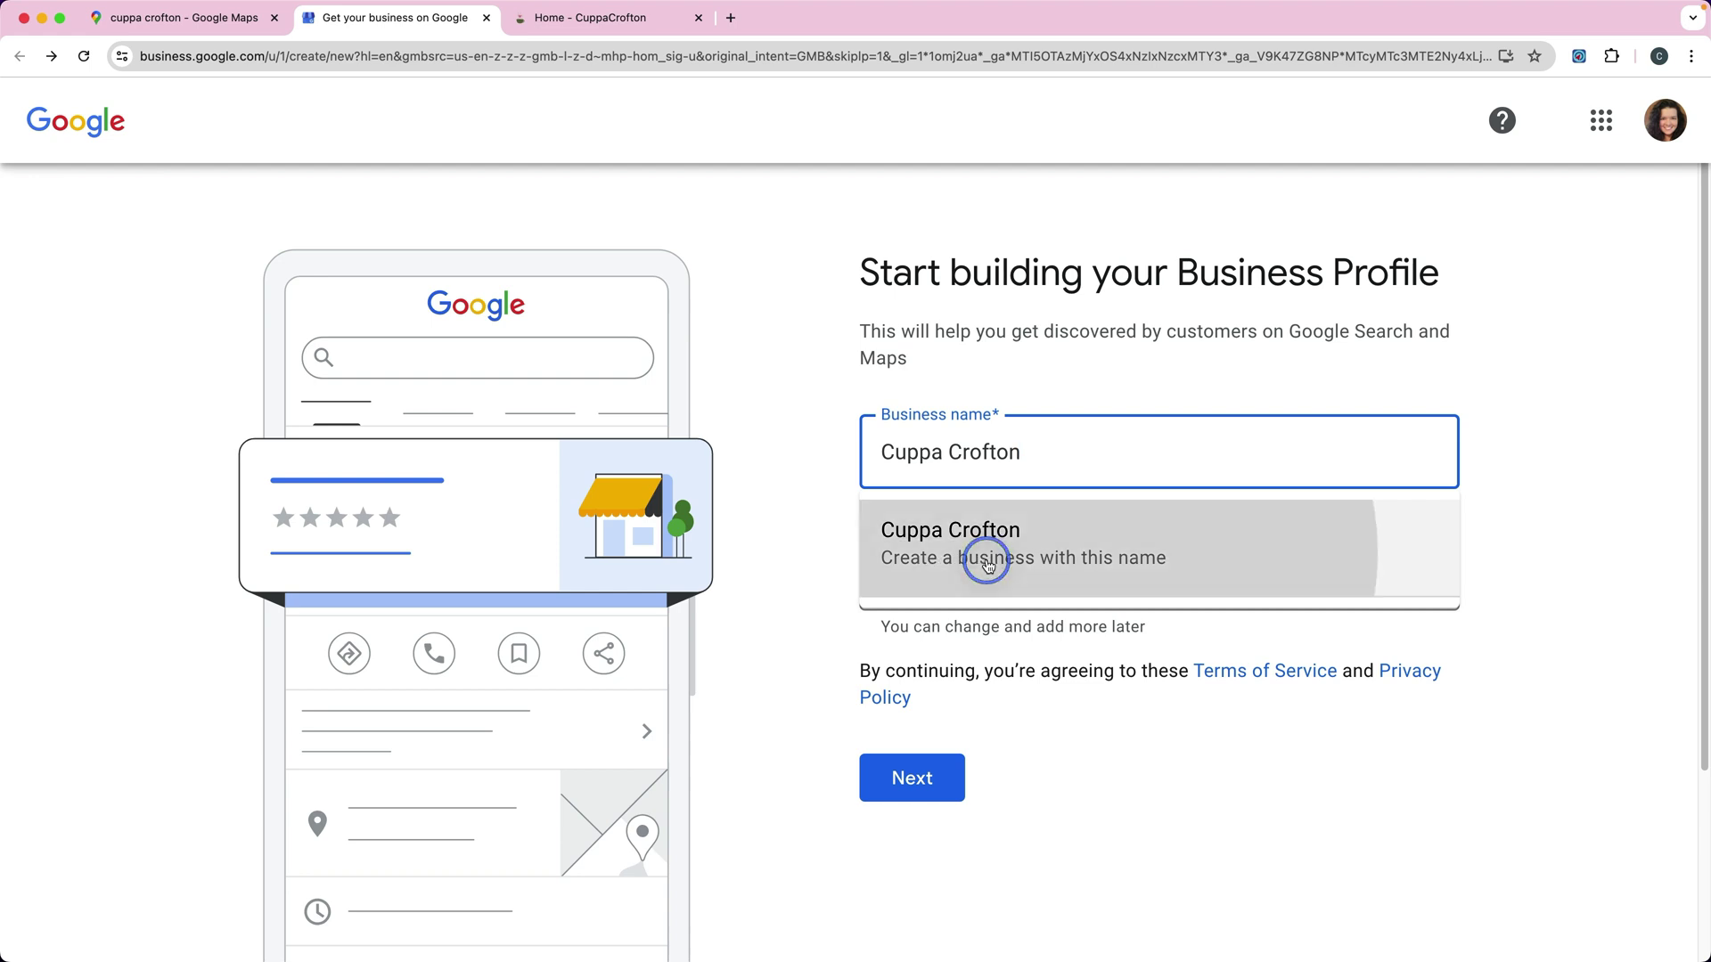
Step: Search 'Tea' and choose Tea store as the business category
click(934, 589)
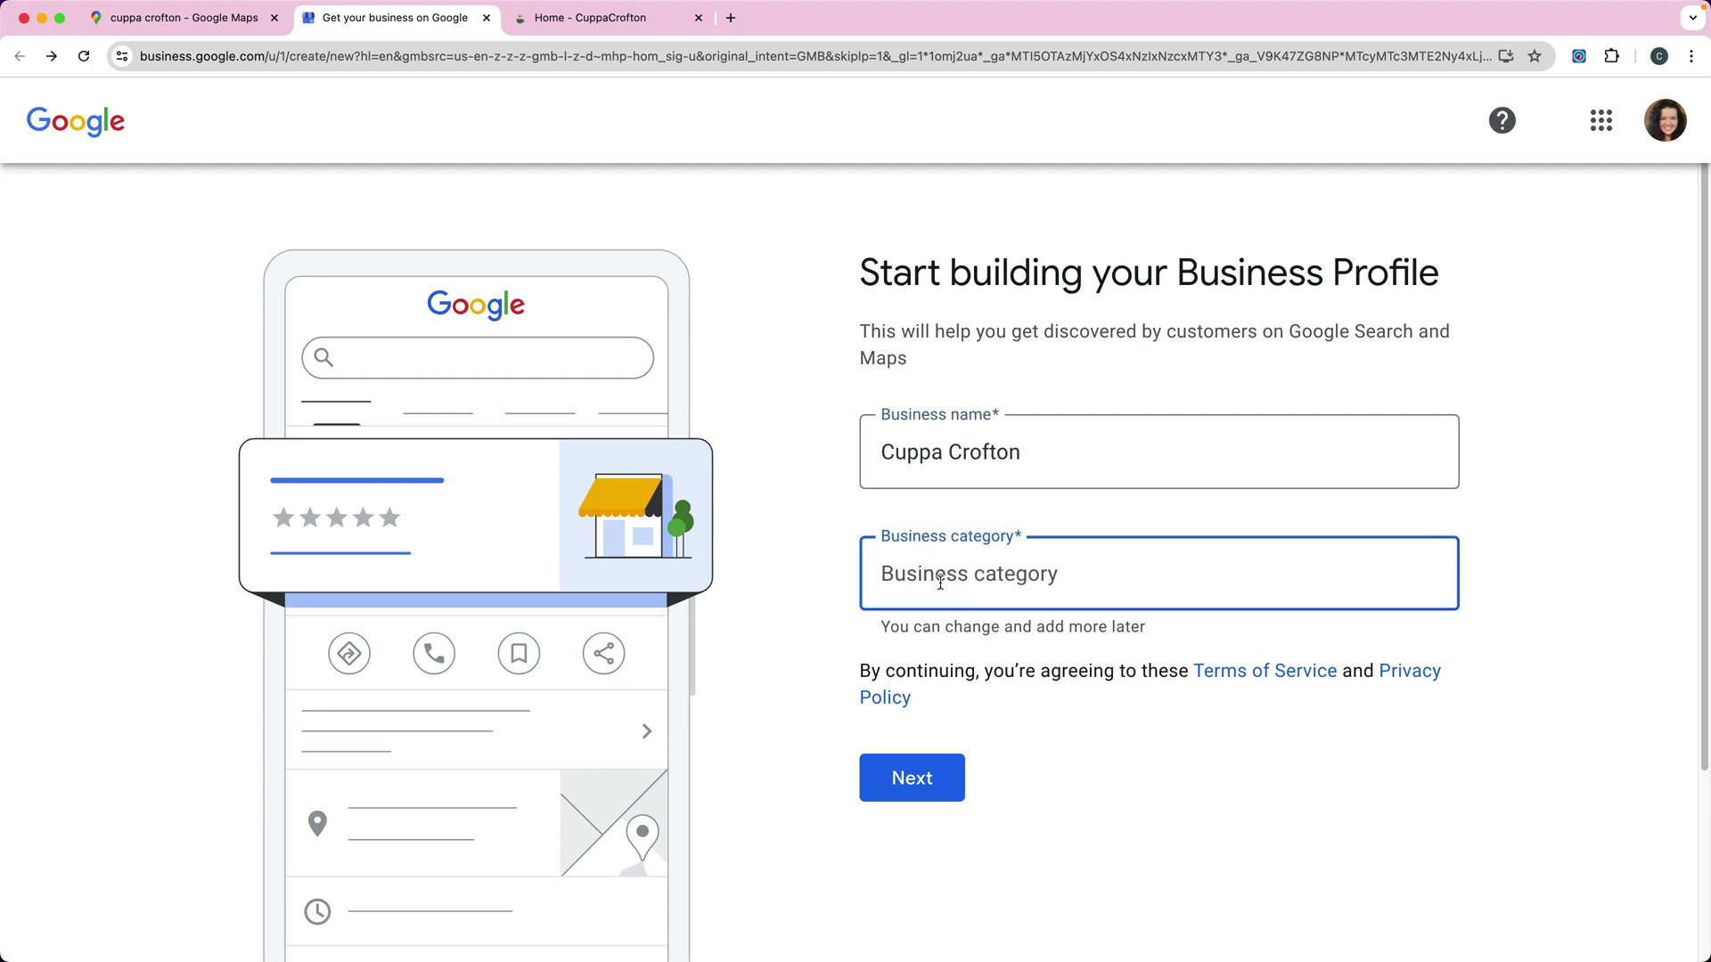
click(935, 573)
text(Tea)
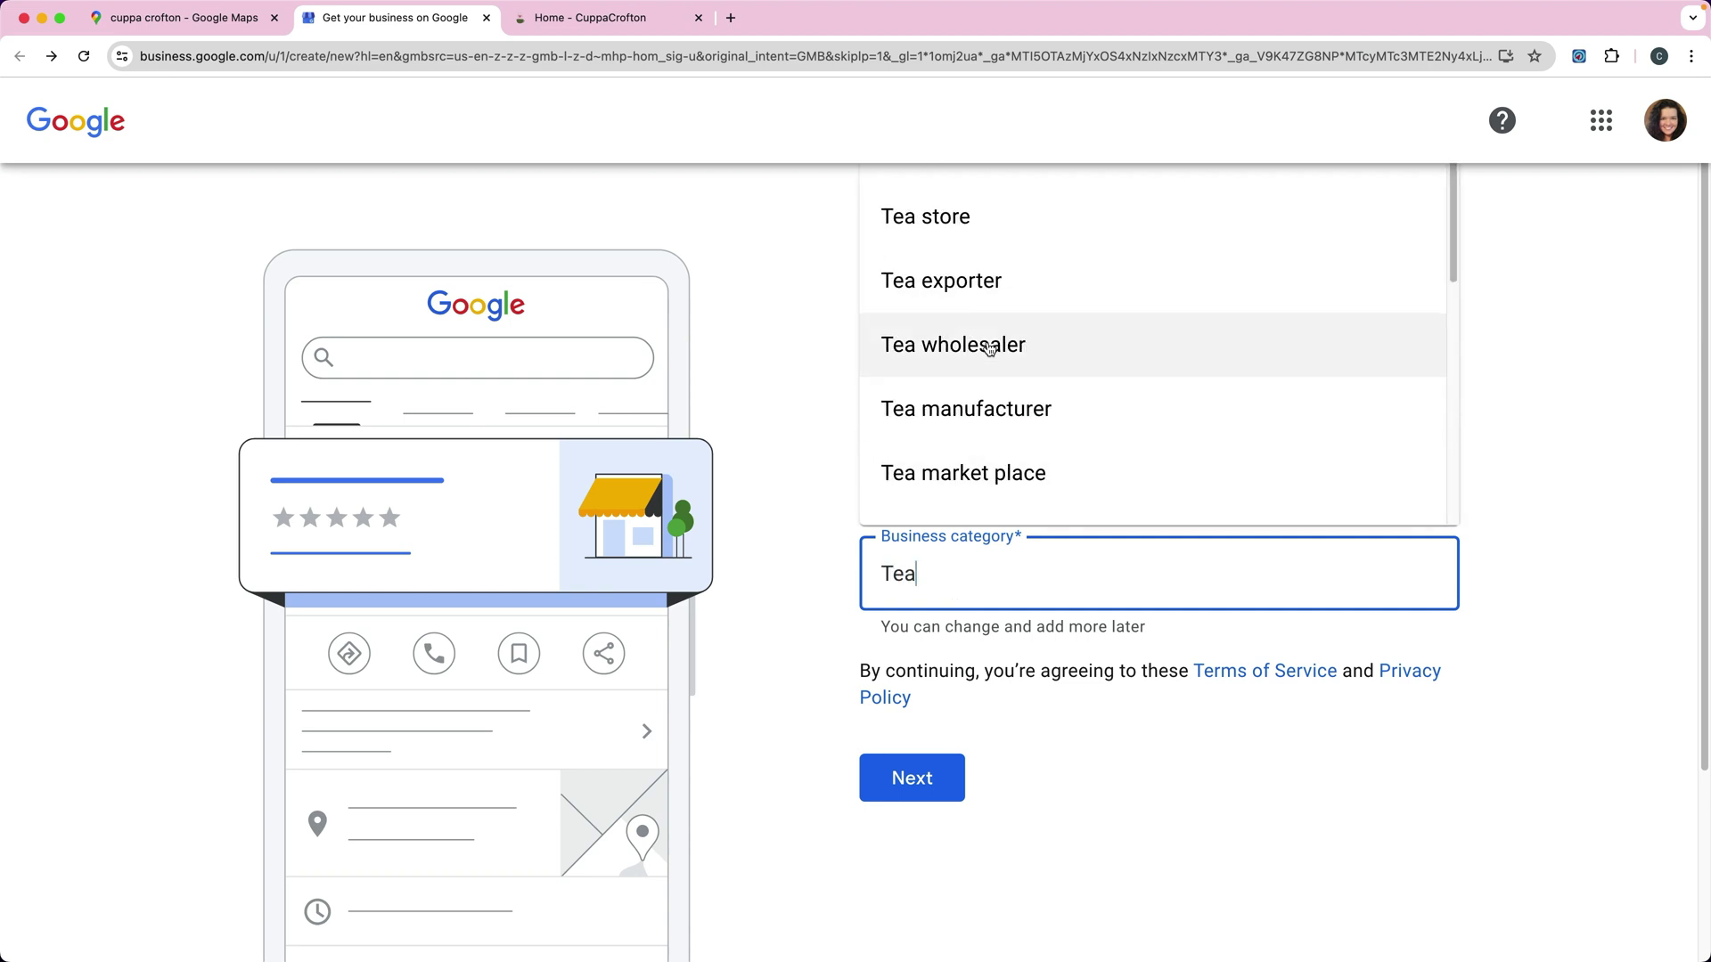
click(931, 218)
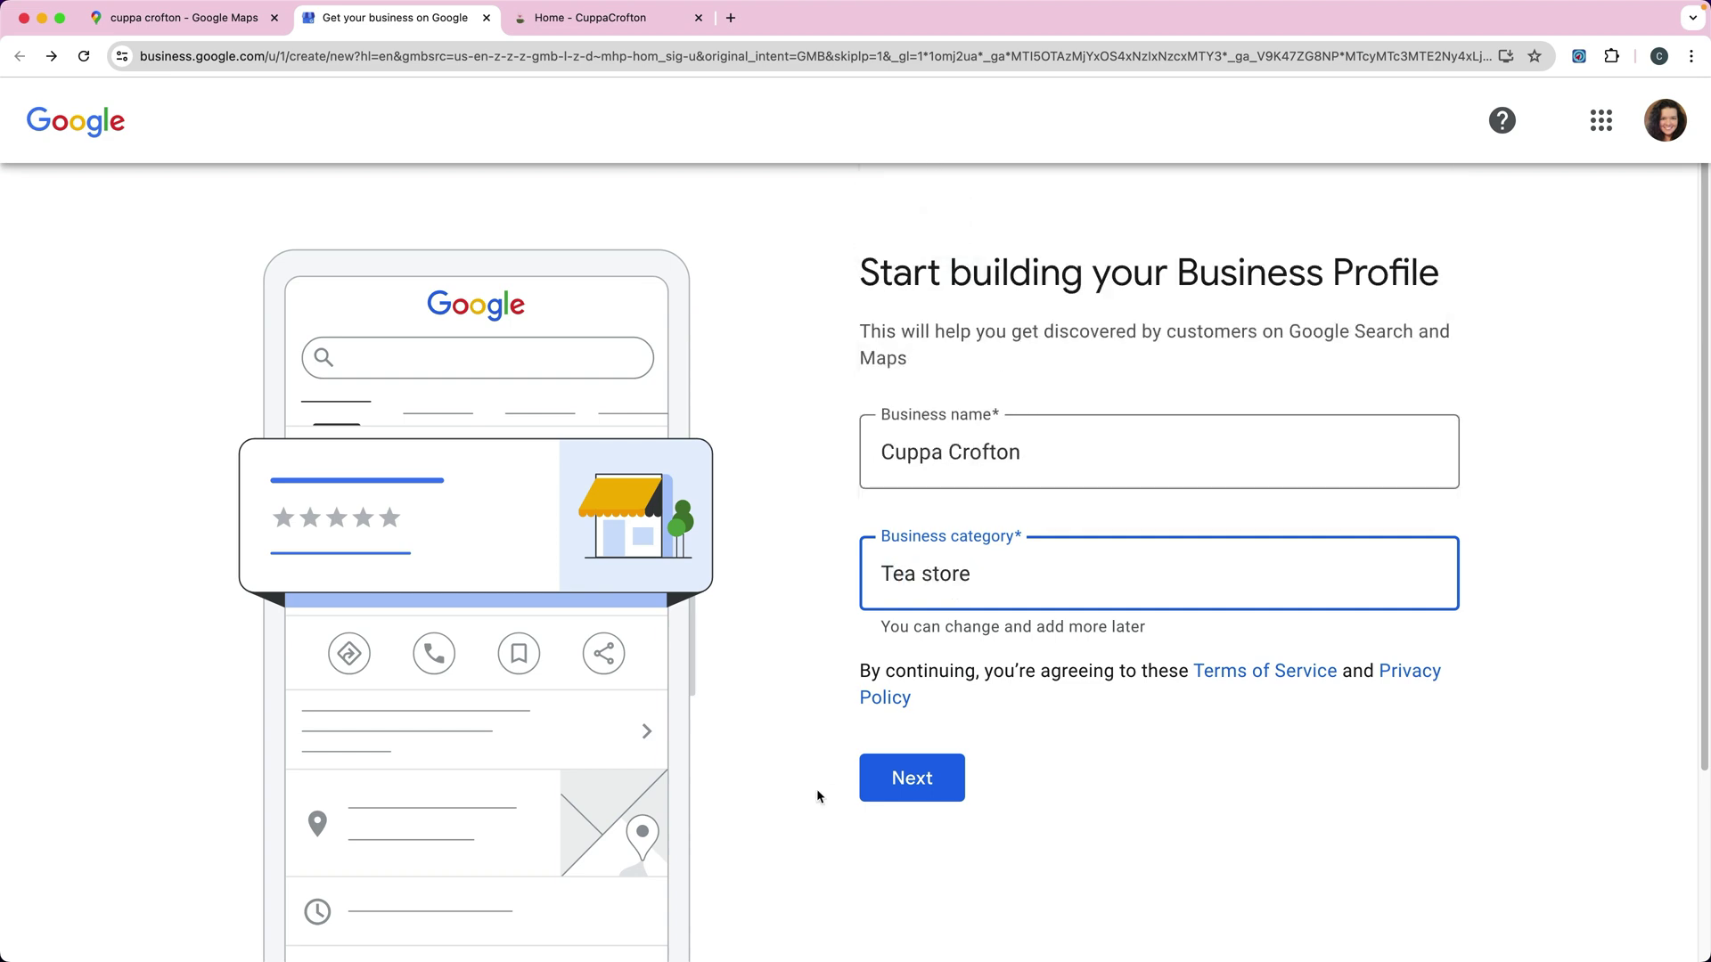
Step: Answer Yes to having a location customers can visit and continue to the address form
click(914, 784)
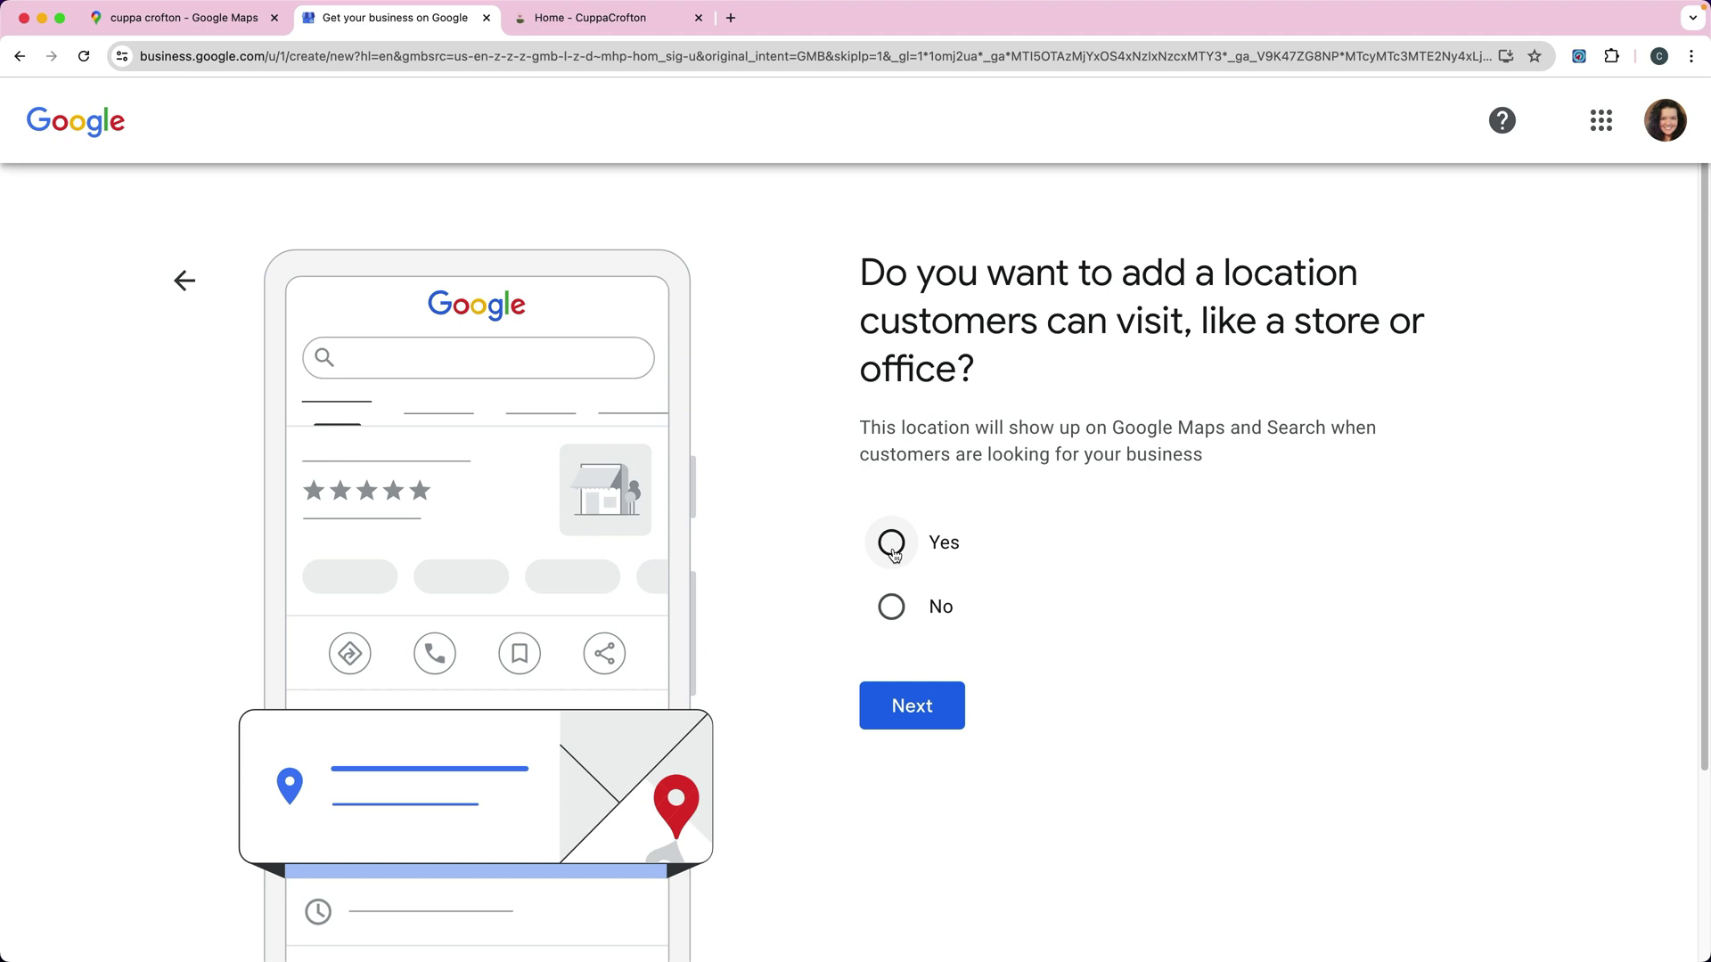
click(891, 546)
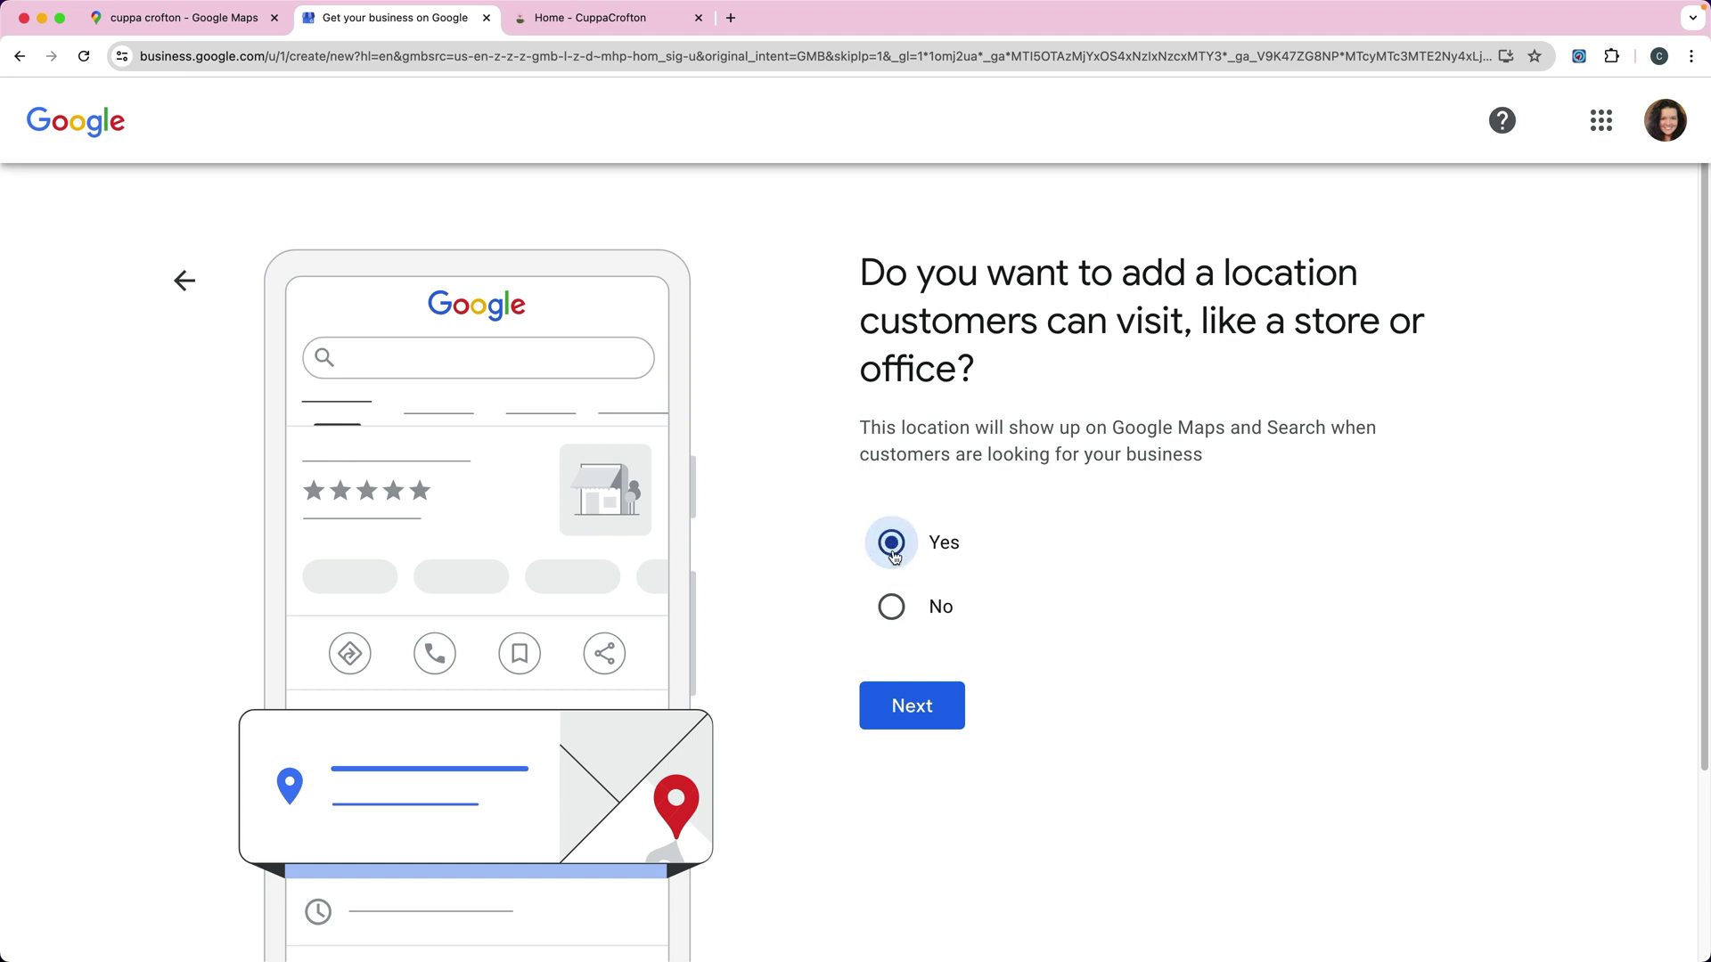
click(888, 612)
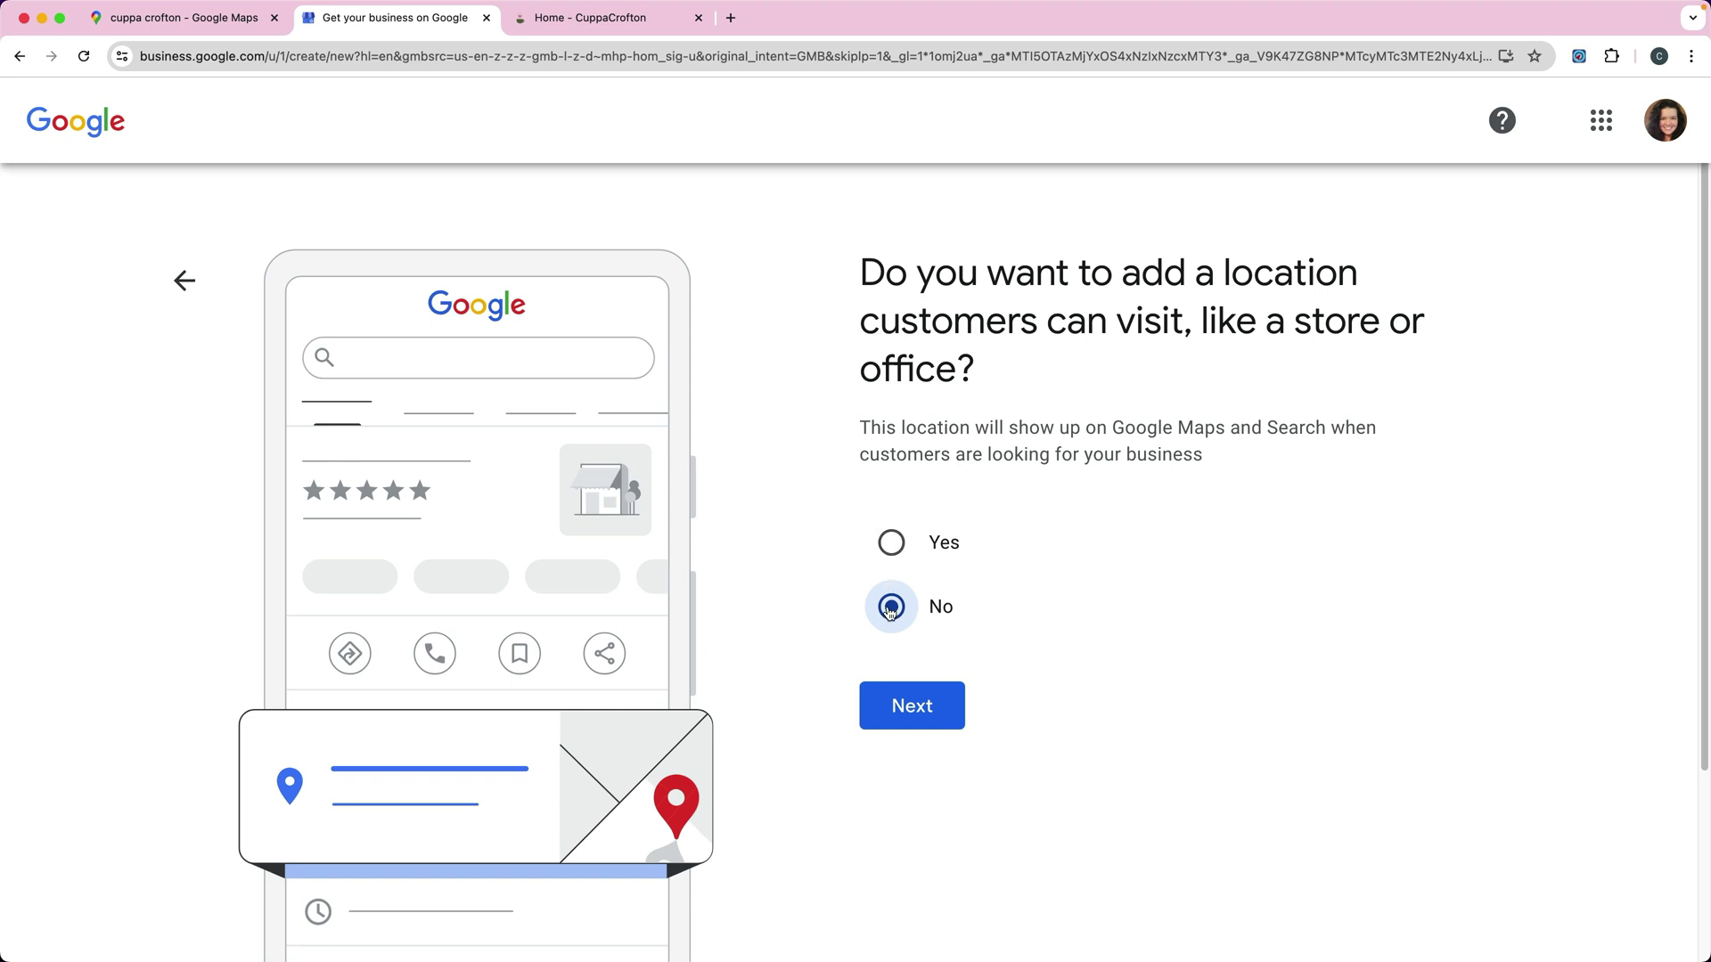
click(891, 541)
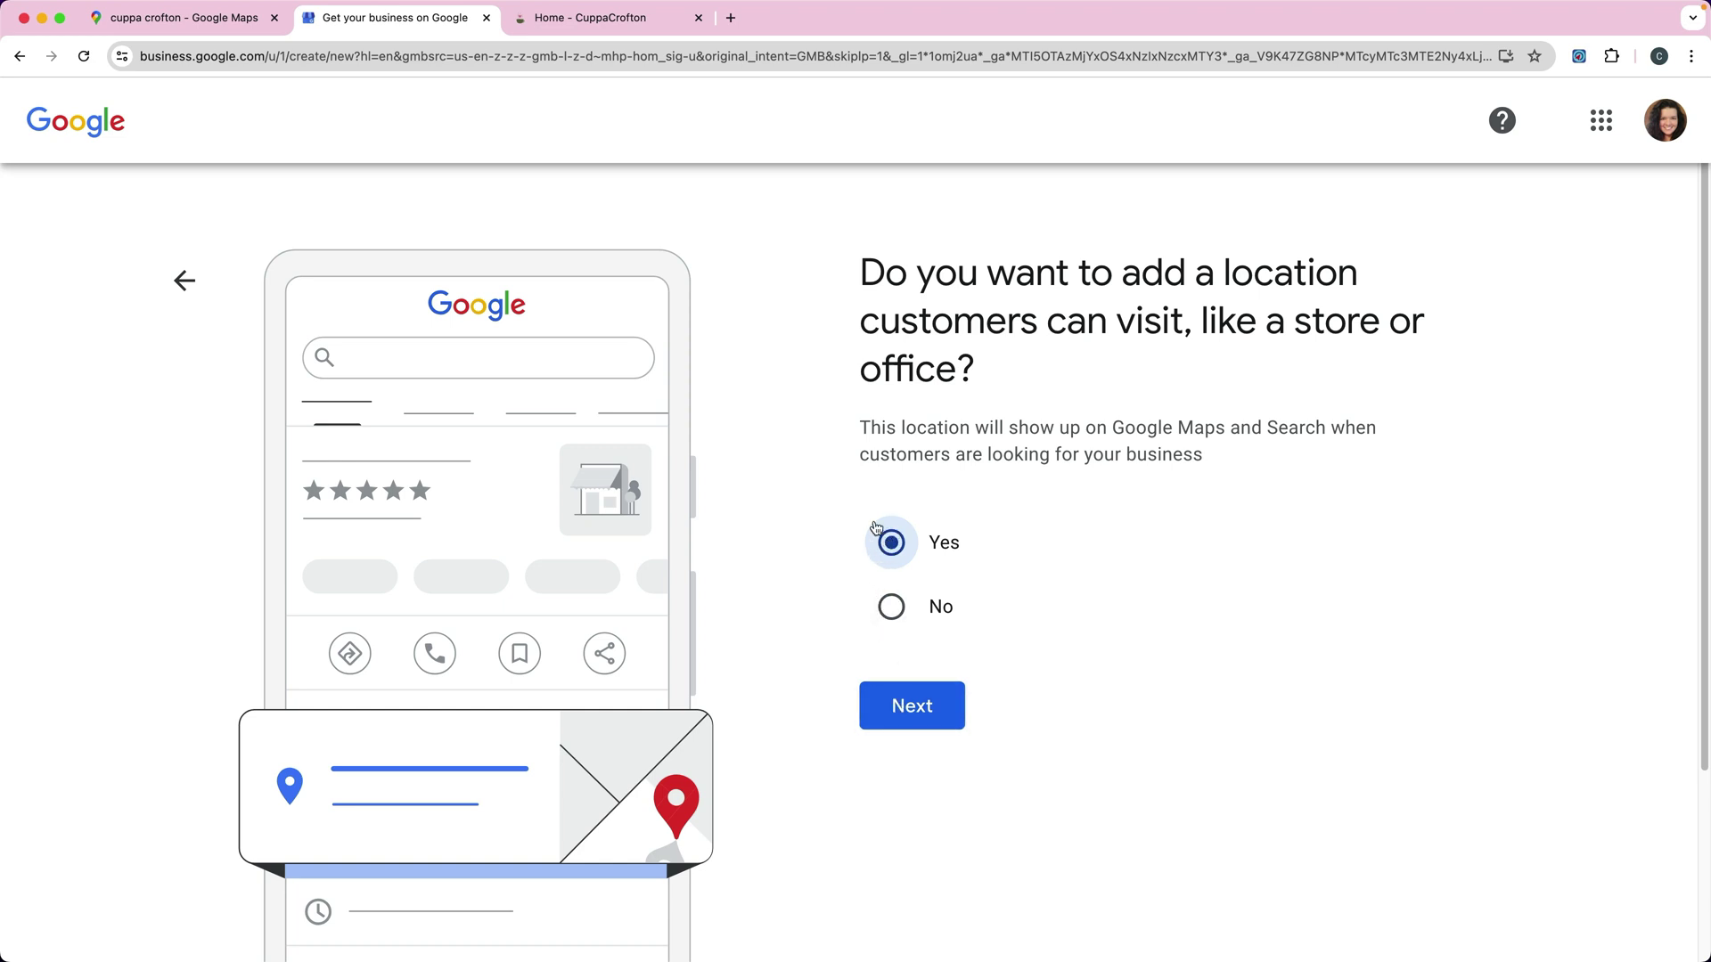
click(906, 704)
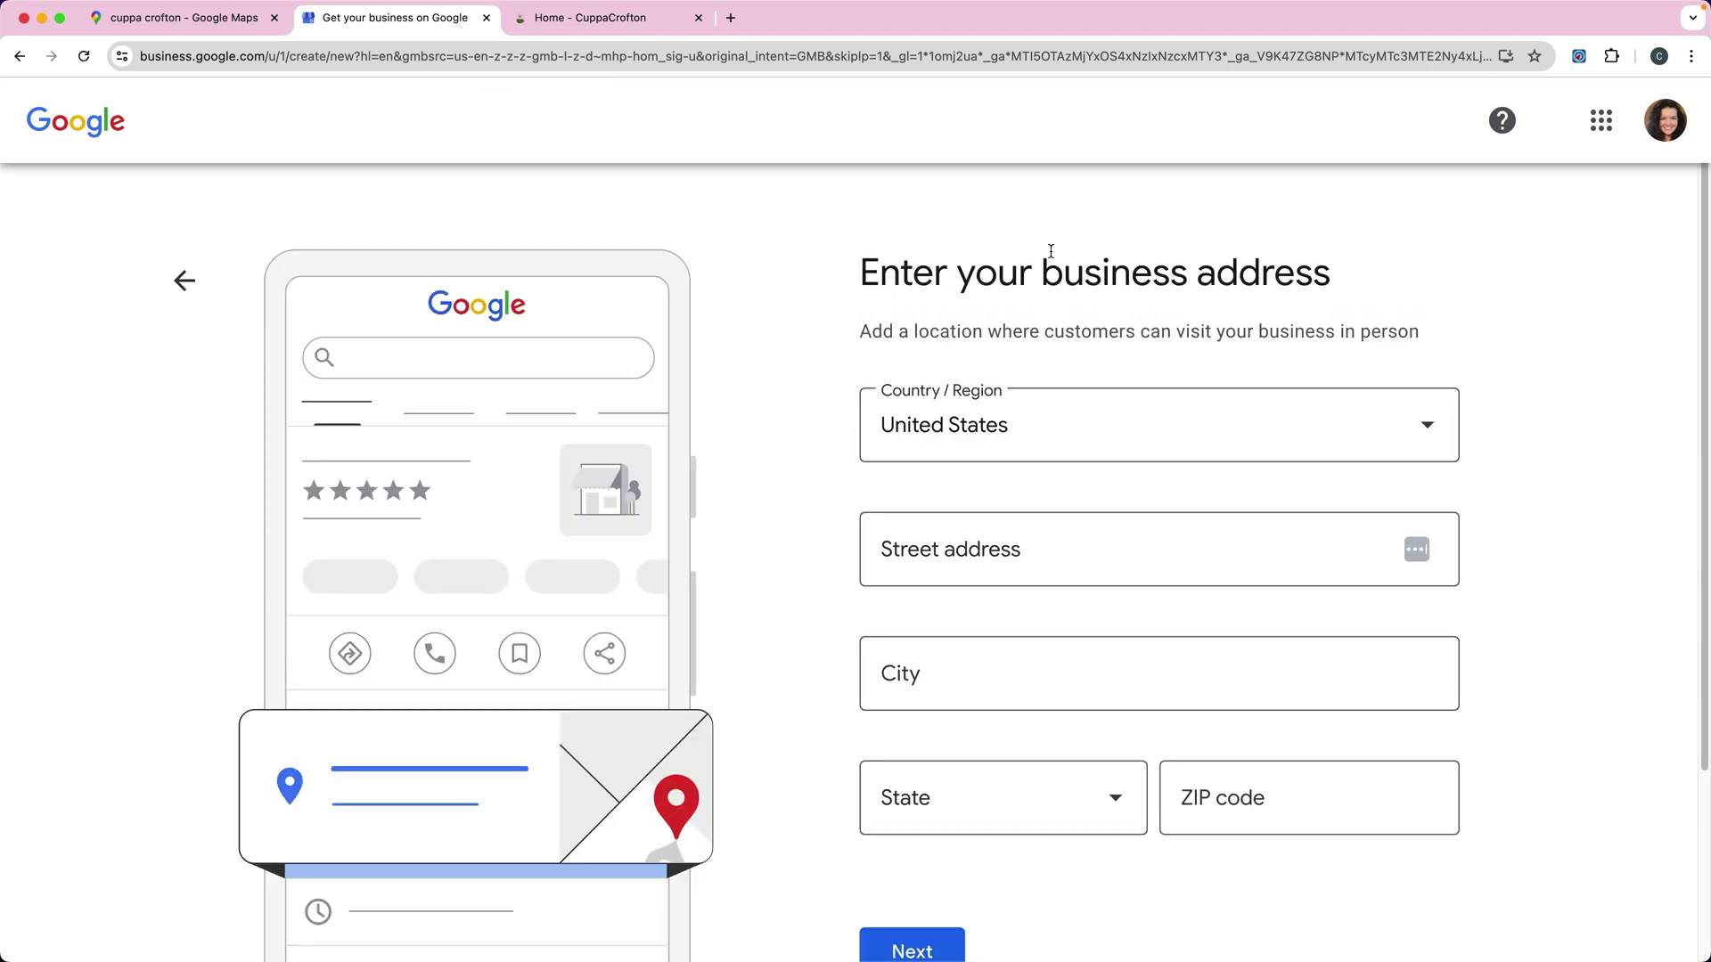
Step: Enter the street address starting '1123' and accept the suggested Gambrills, Maryland address
click(980, 552)
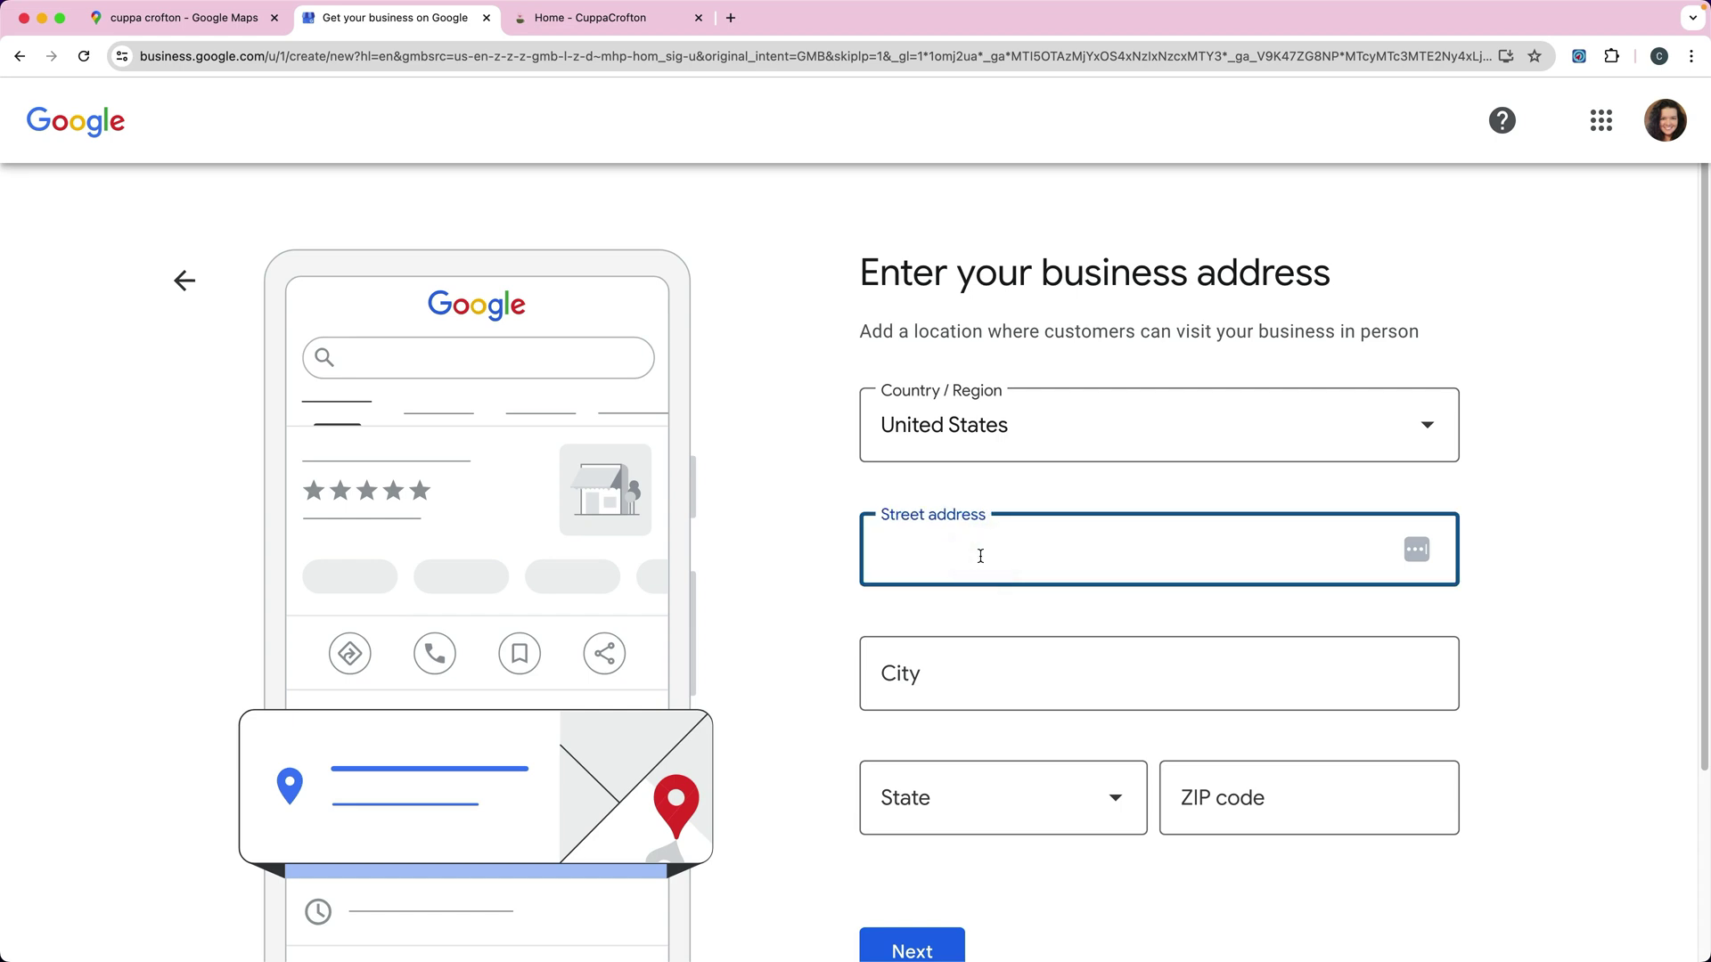
text(1123)
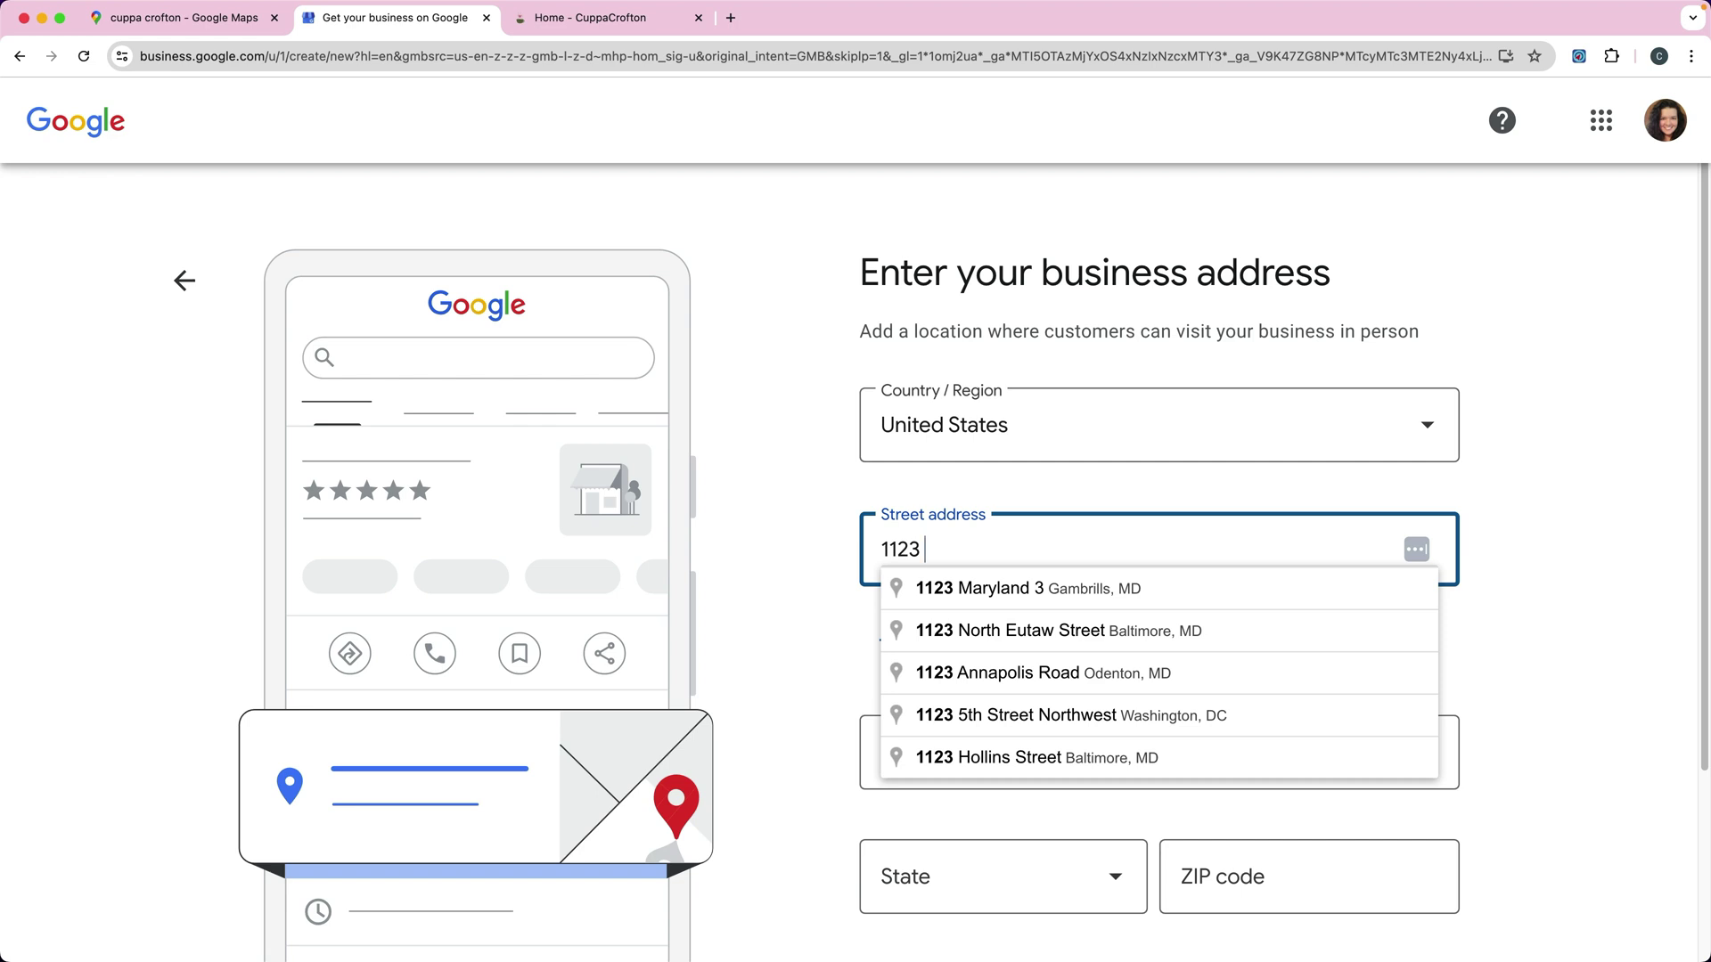
click(998, 589)
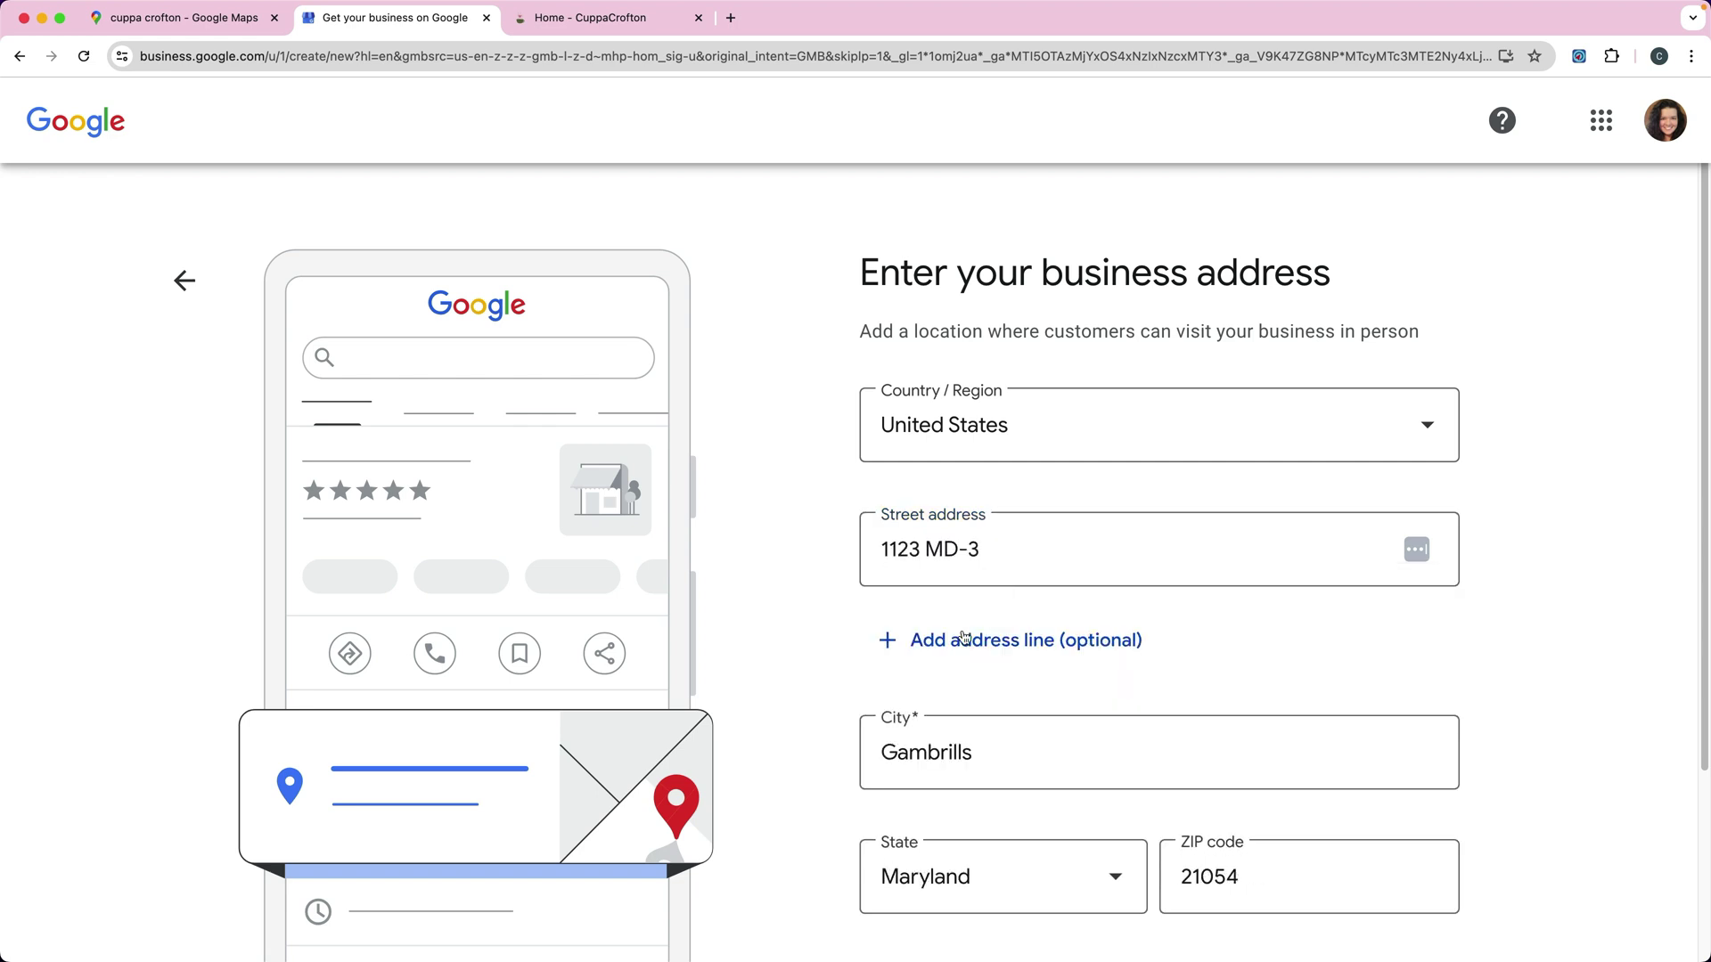
scroll(1043, 668, down, 3)
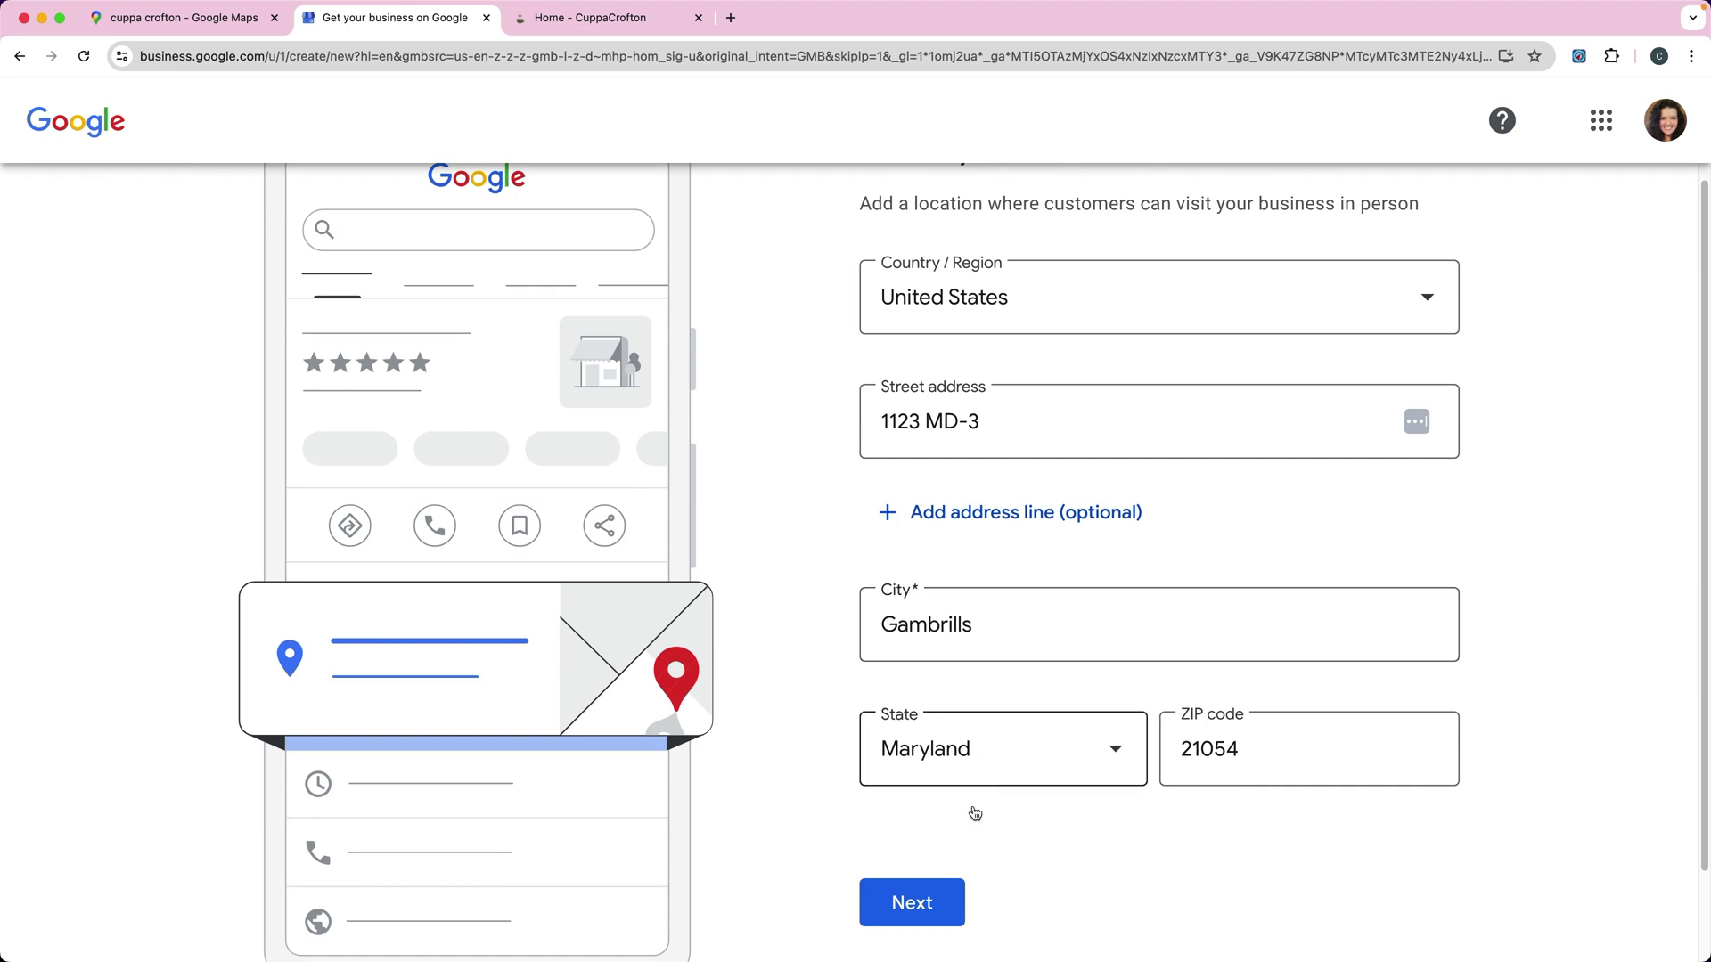
click(916, 918)
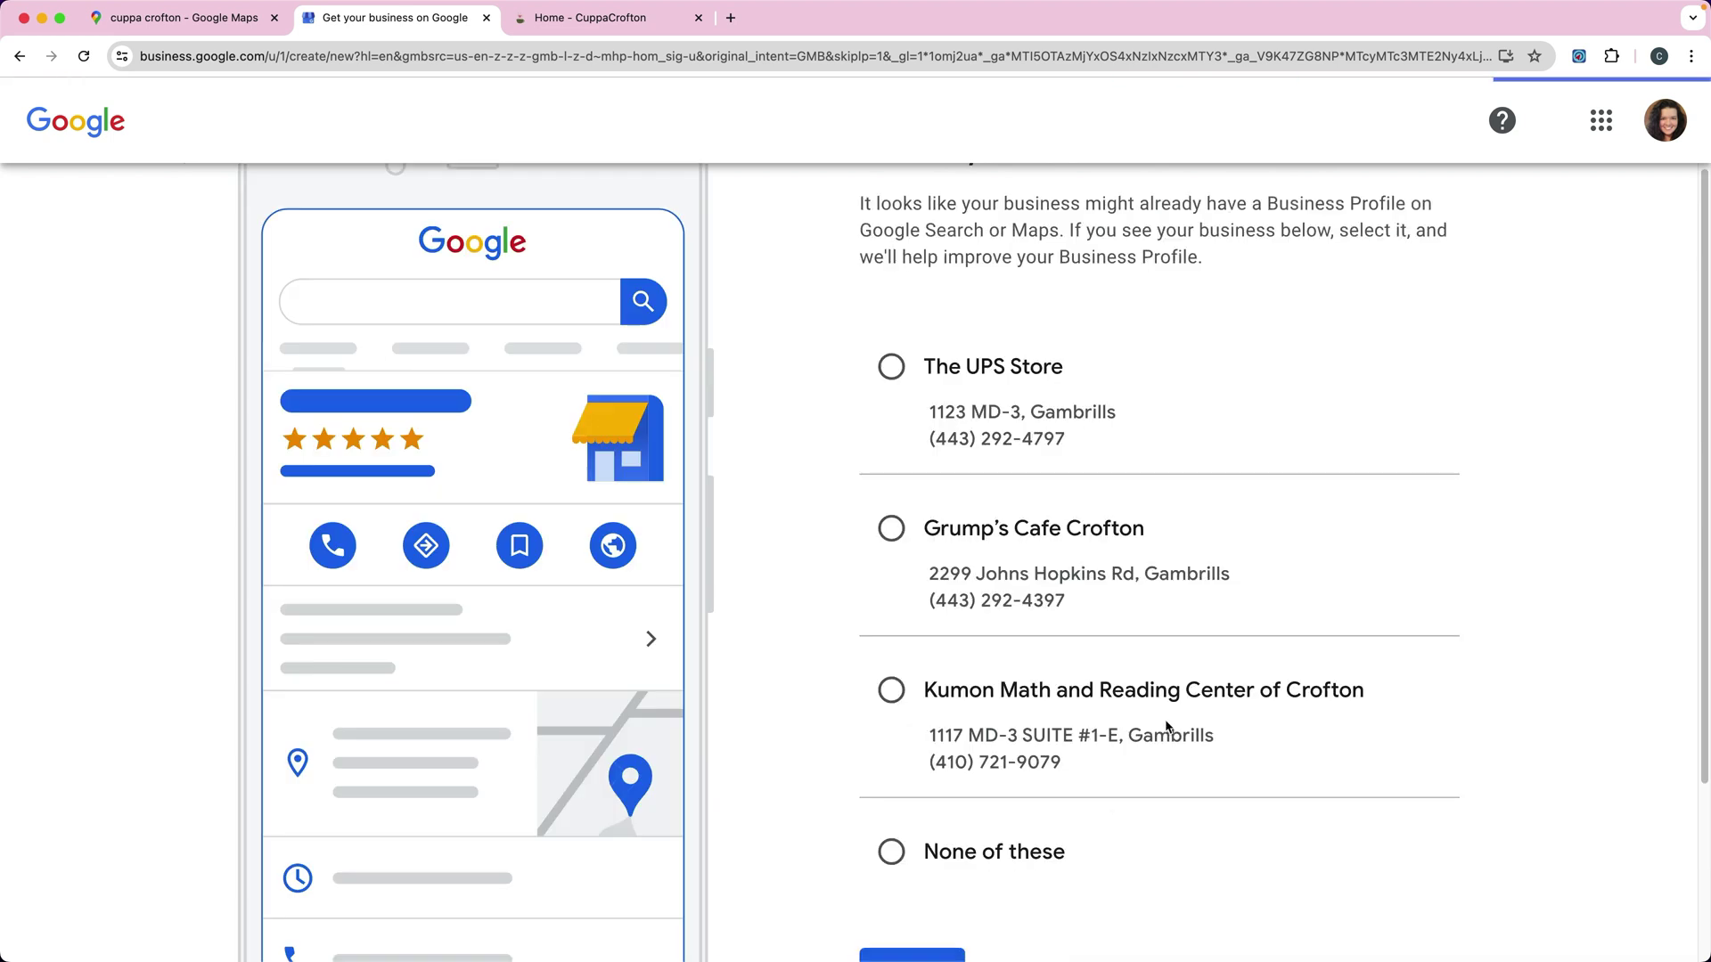
Step: Reject the suggested existing listings with None of these and continue
scroll(1066, 435, up, 3)
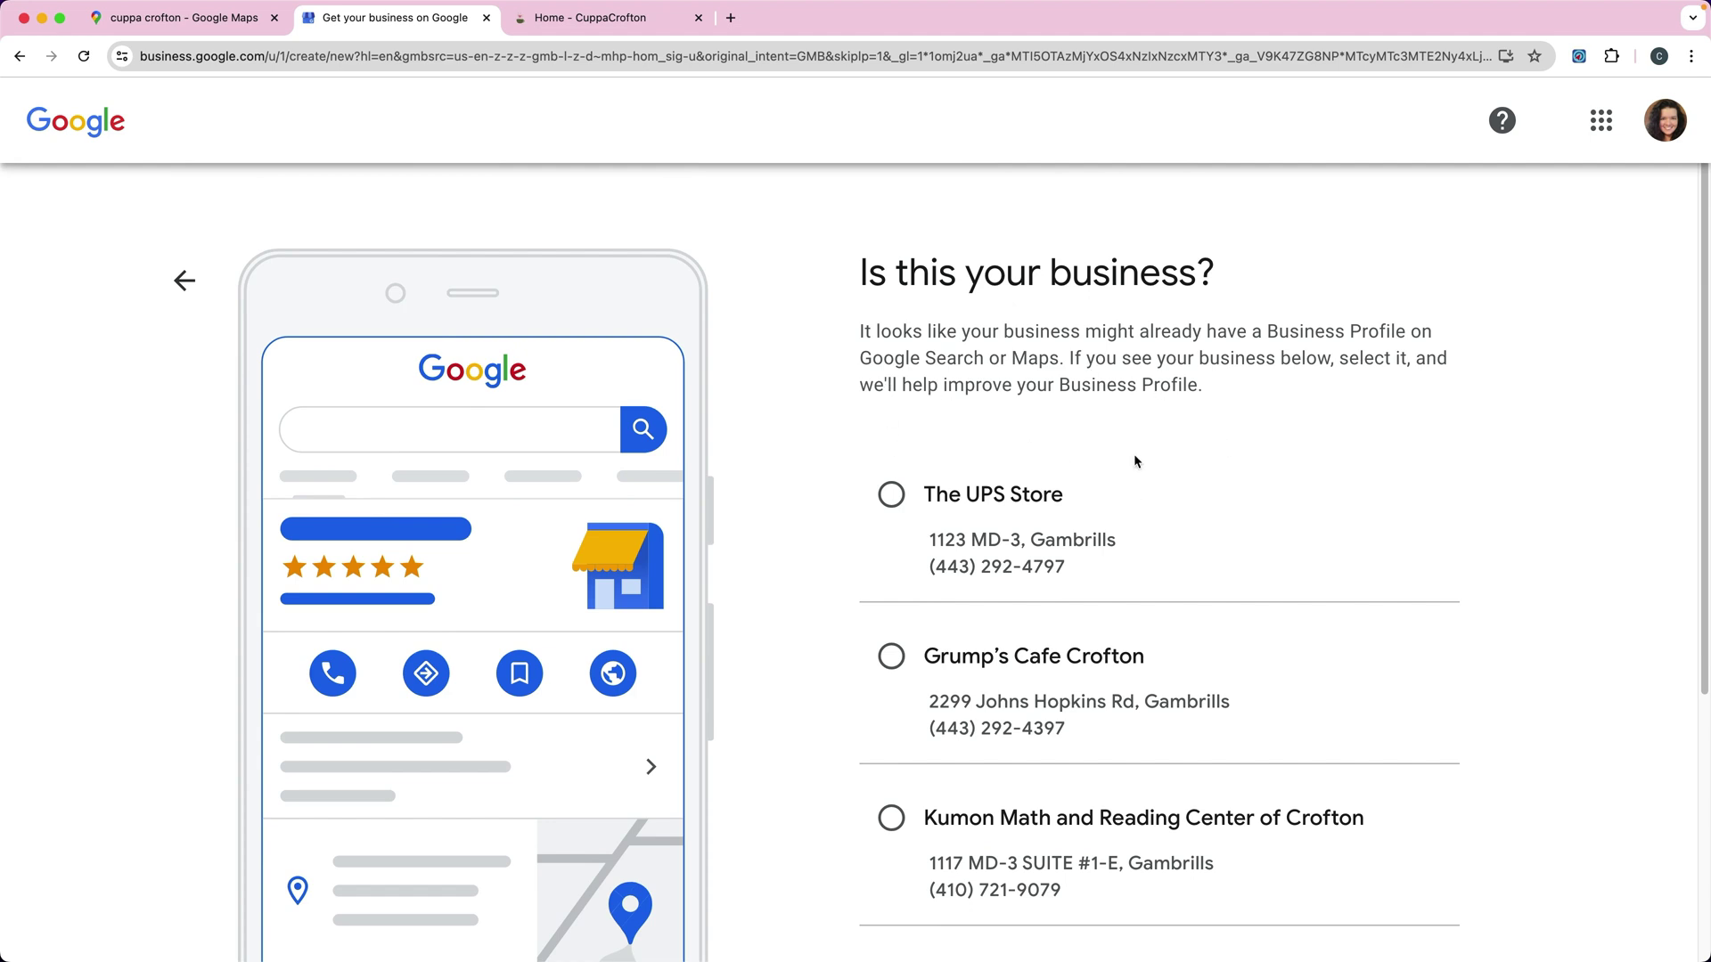
scroll(1071, 472, down, 5)
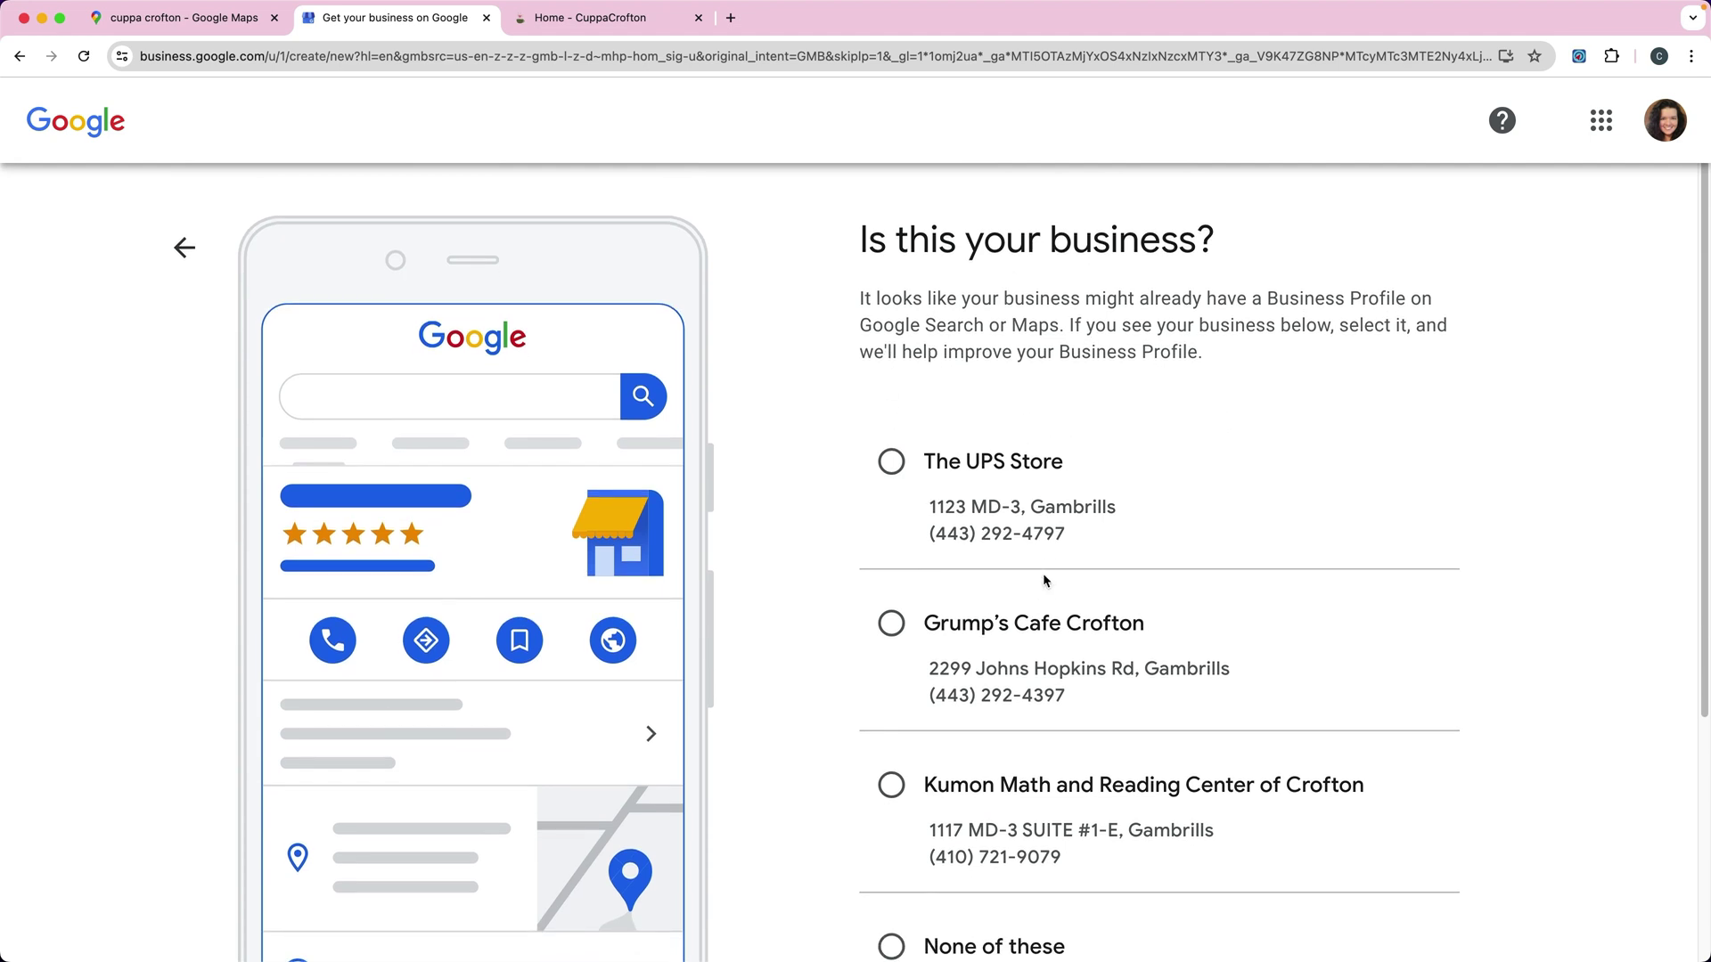
click(891, 752)
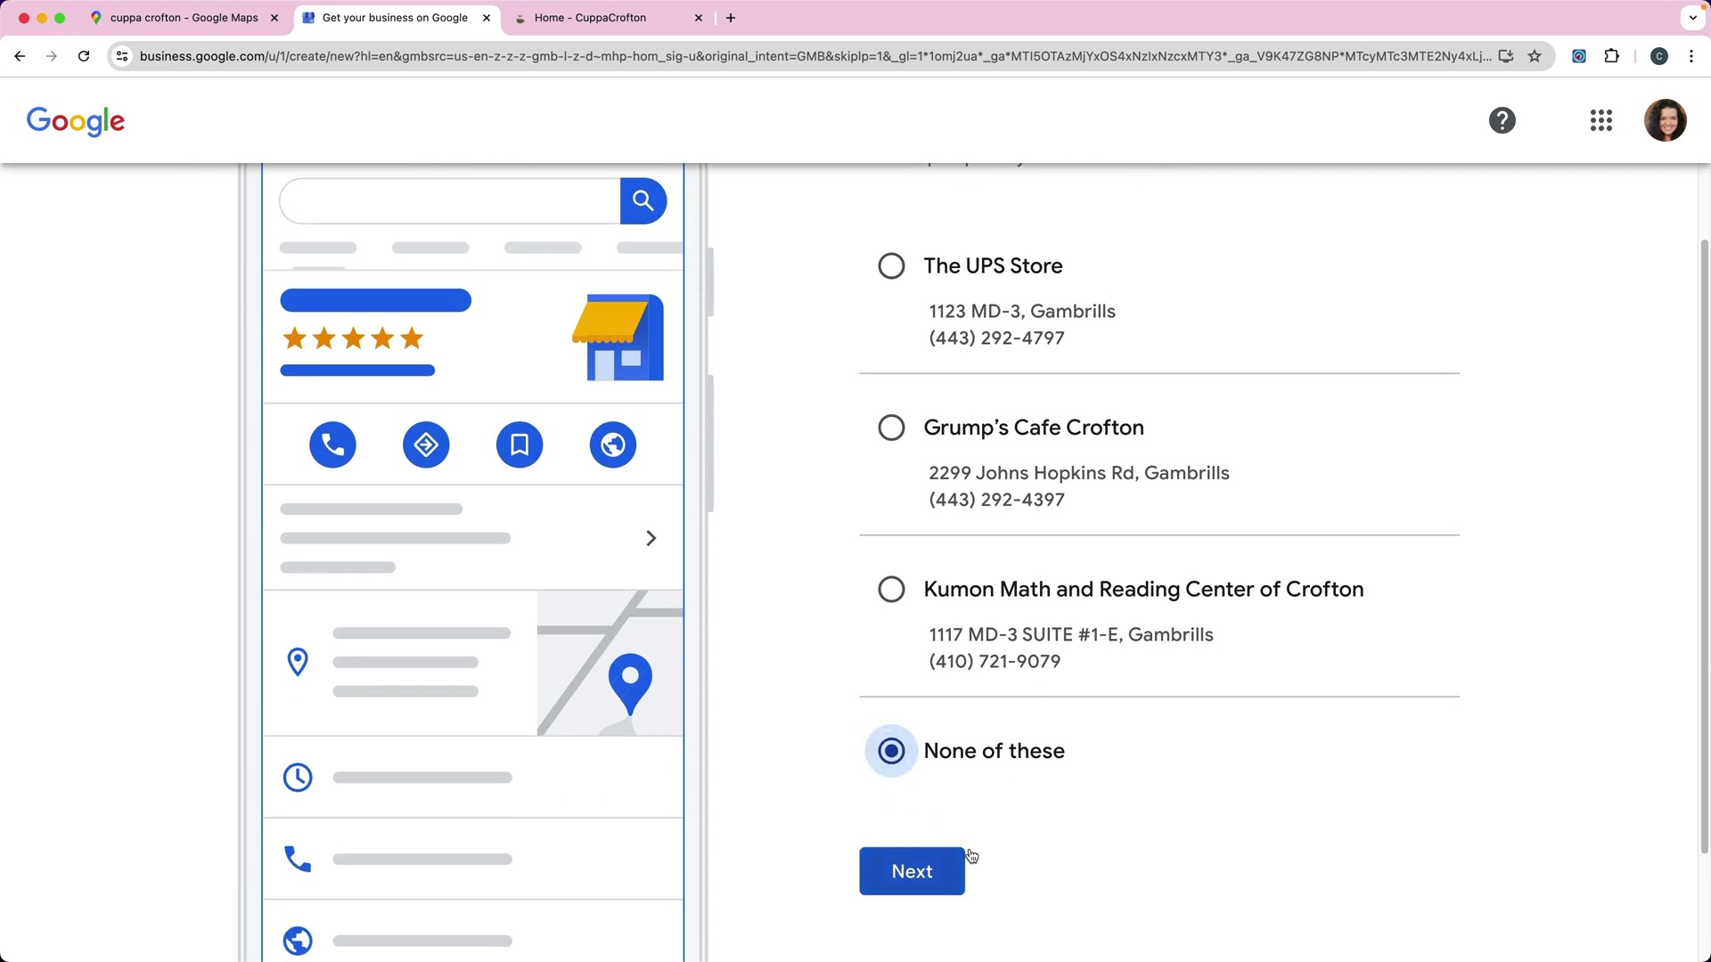
scroll(1039, 835, down, 1)
click(882, 814)
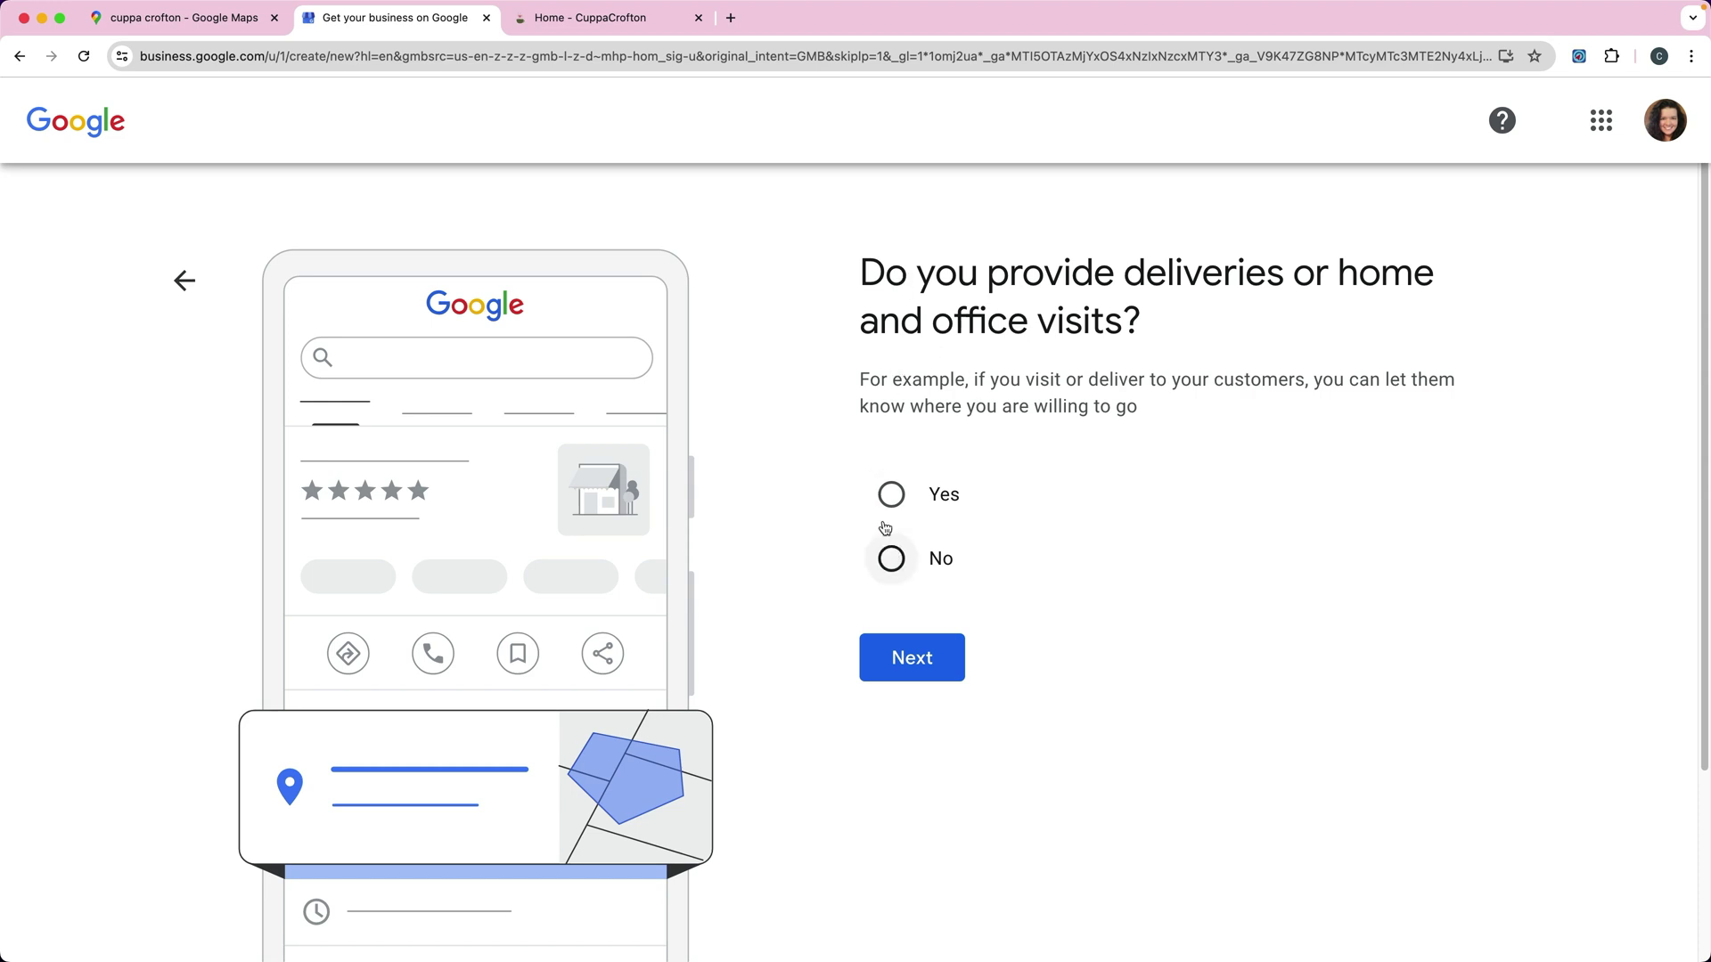
Step: Answer No to deliveries, enter the business phone number and website cuppacrofton.com, then submit
click(894, 561)
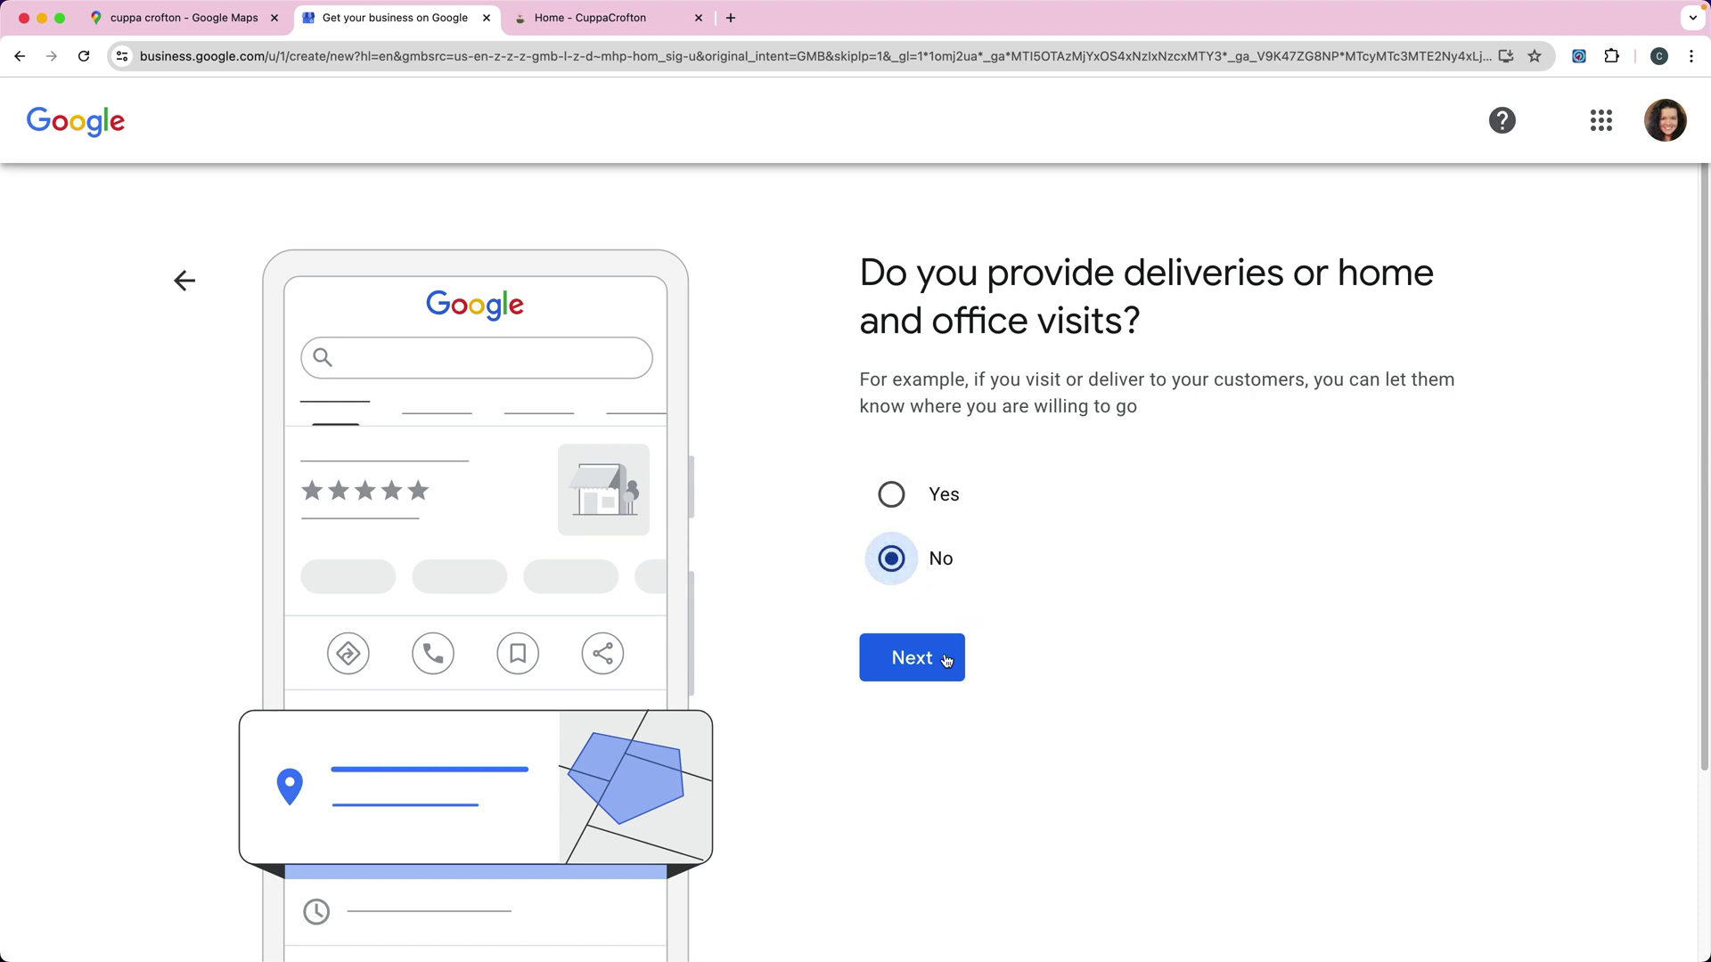
click(909, 666)
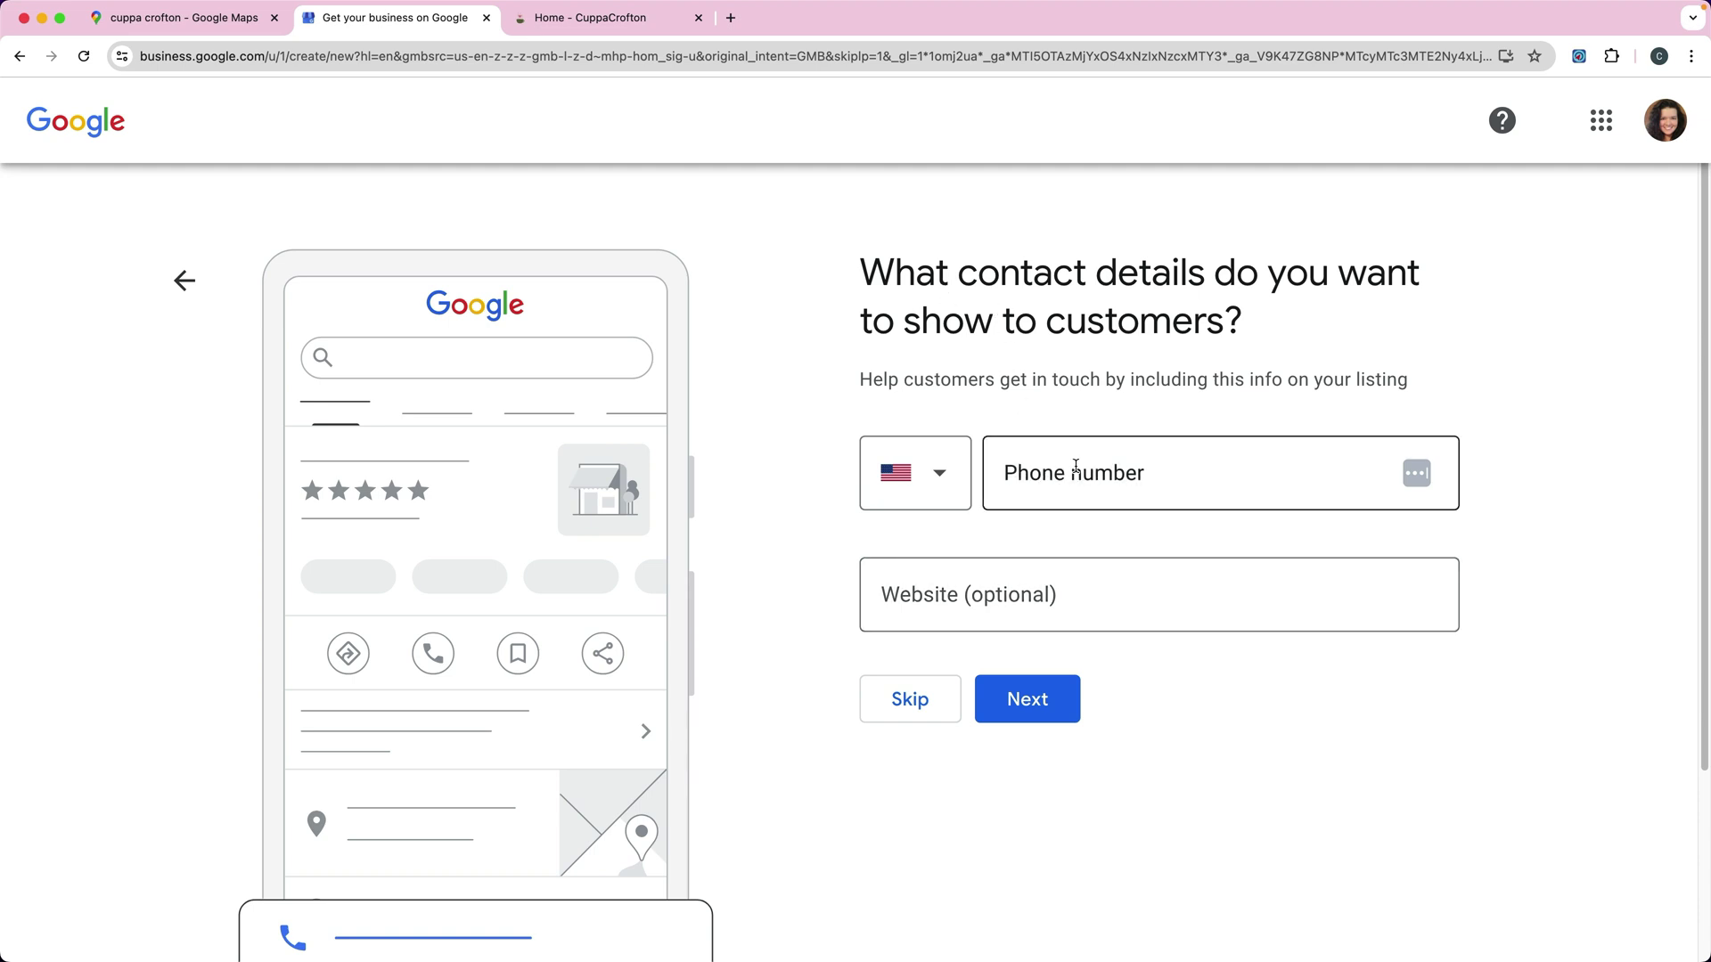
click(1074, 475)
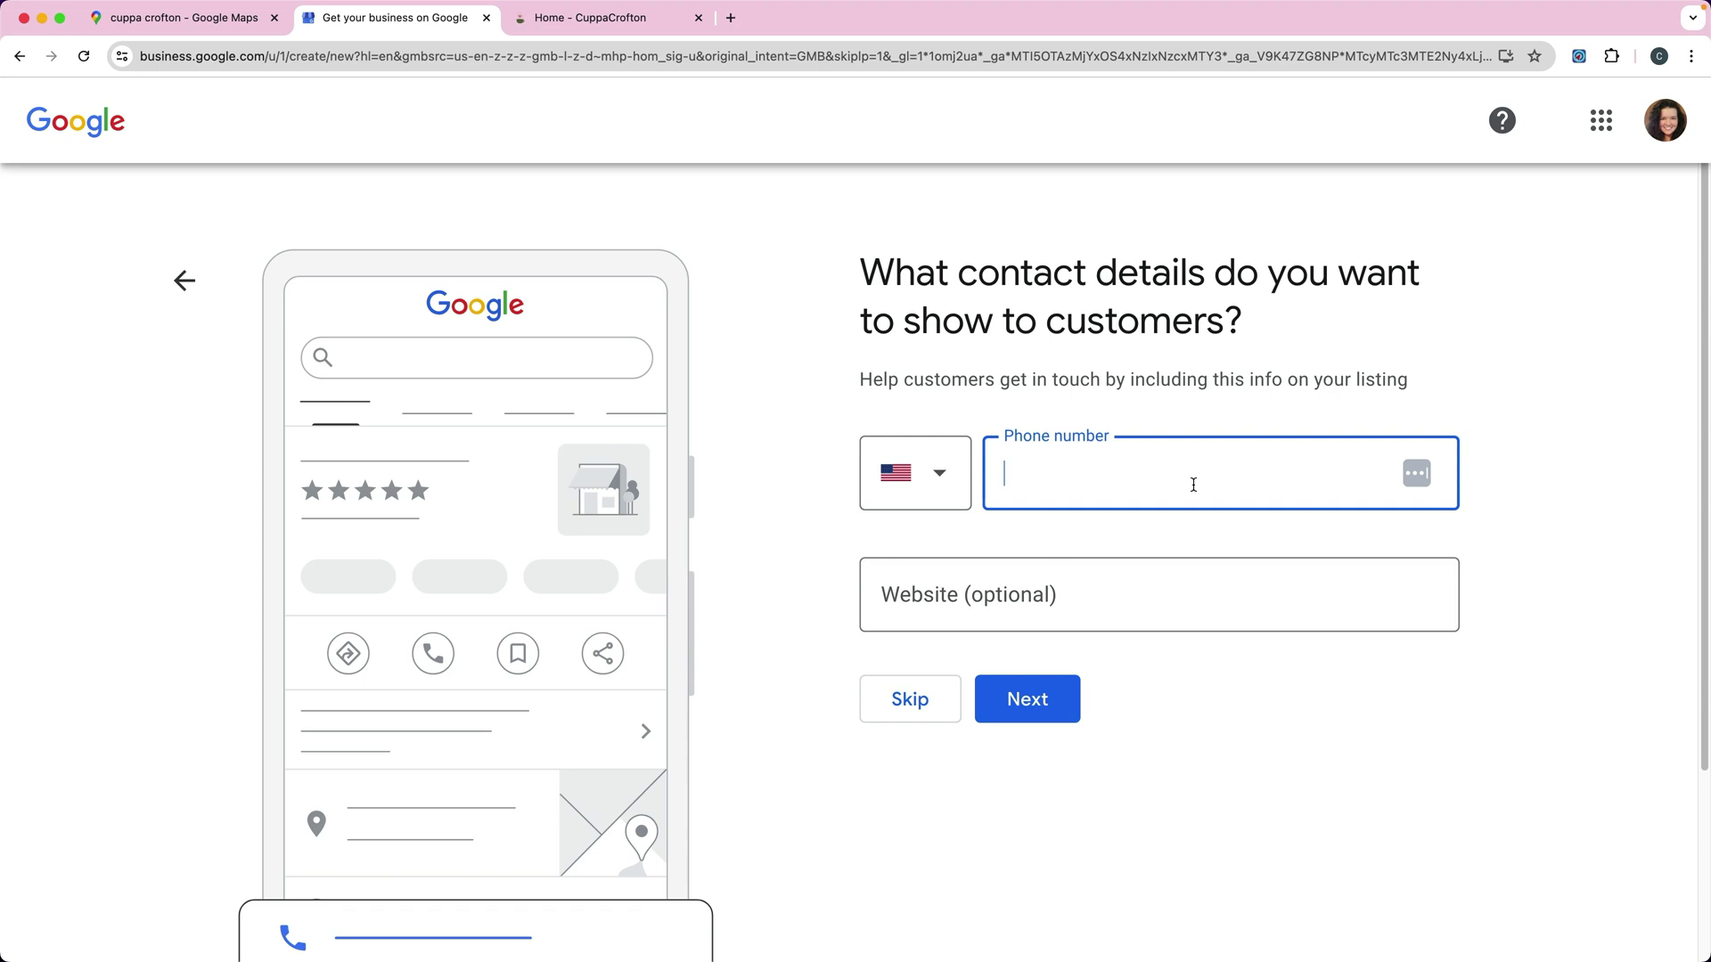
key(Tab)
click(1150, 472)
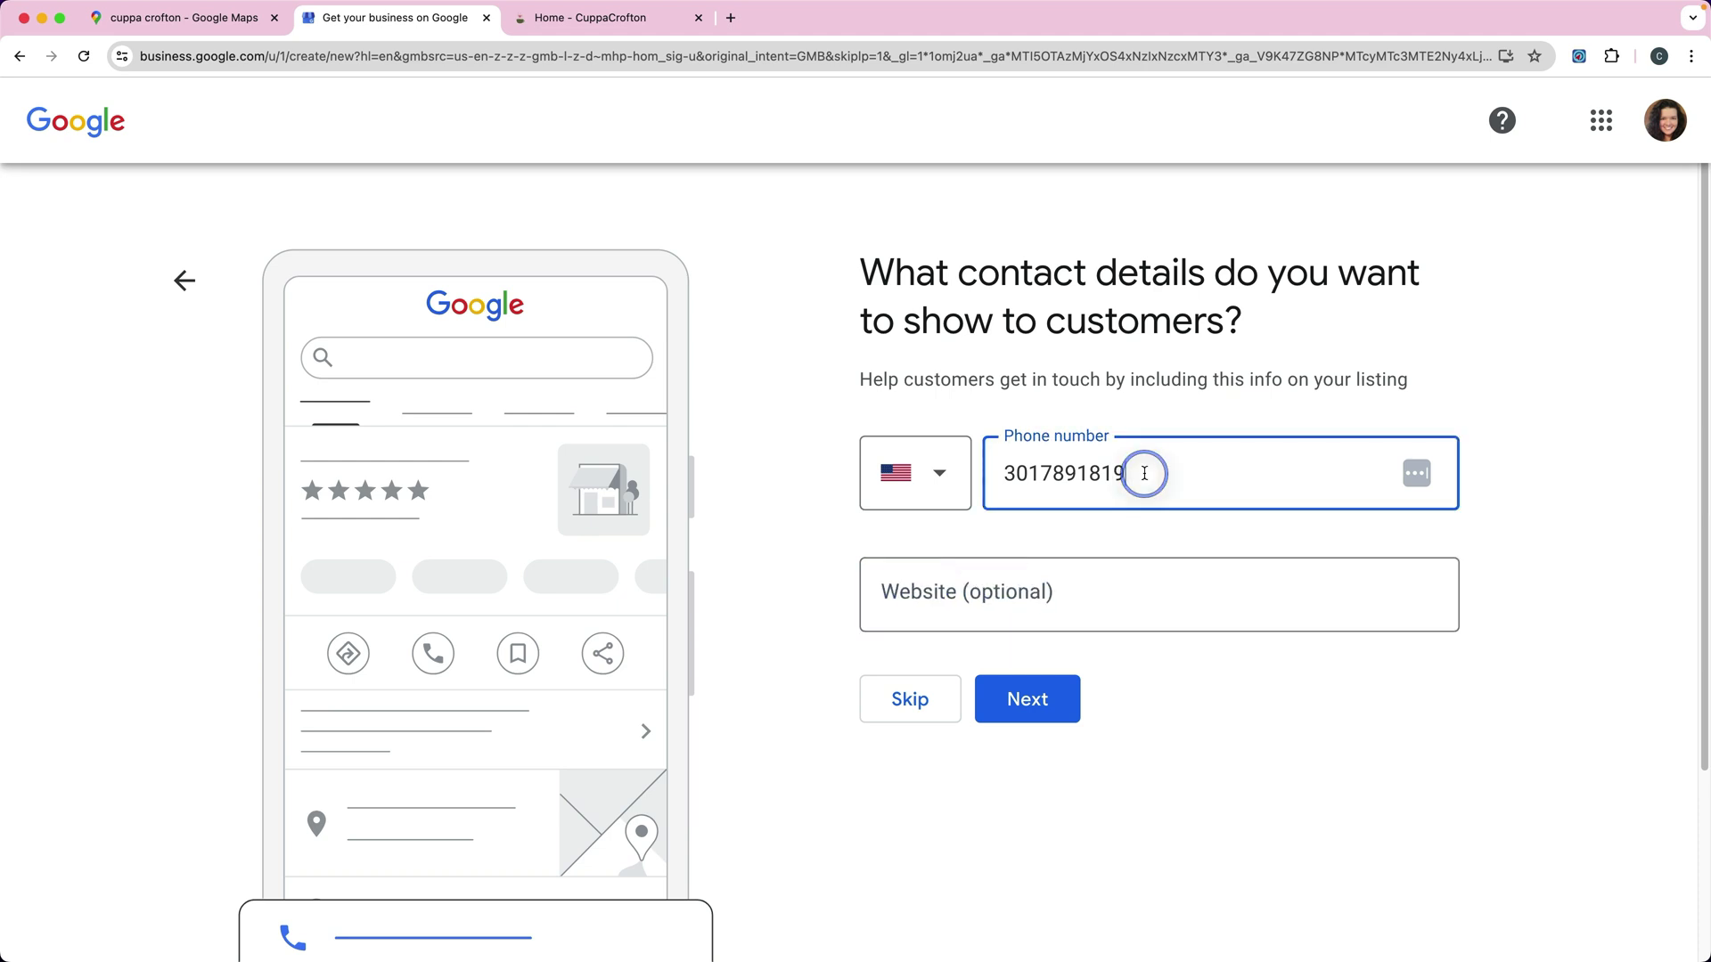
key(BackSpace)
text(5)
key(Tab)
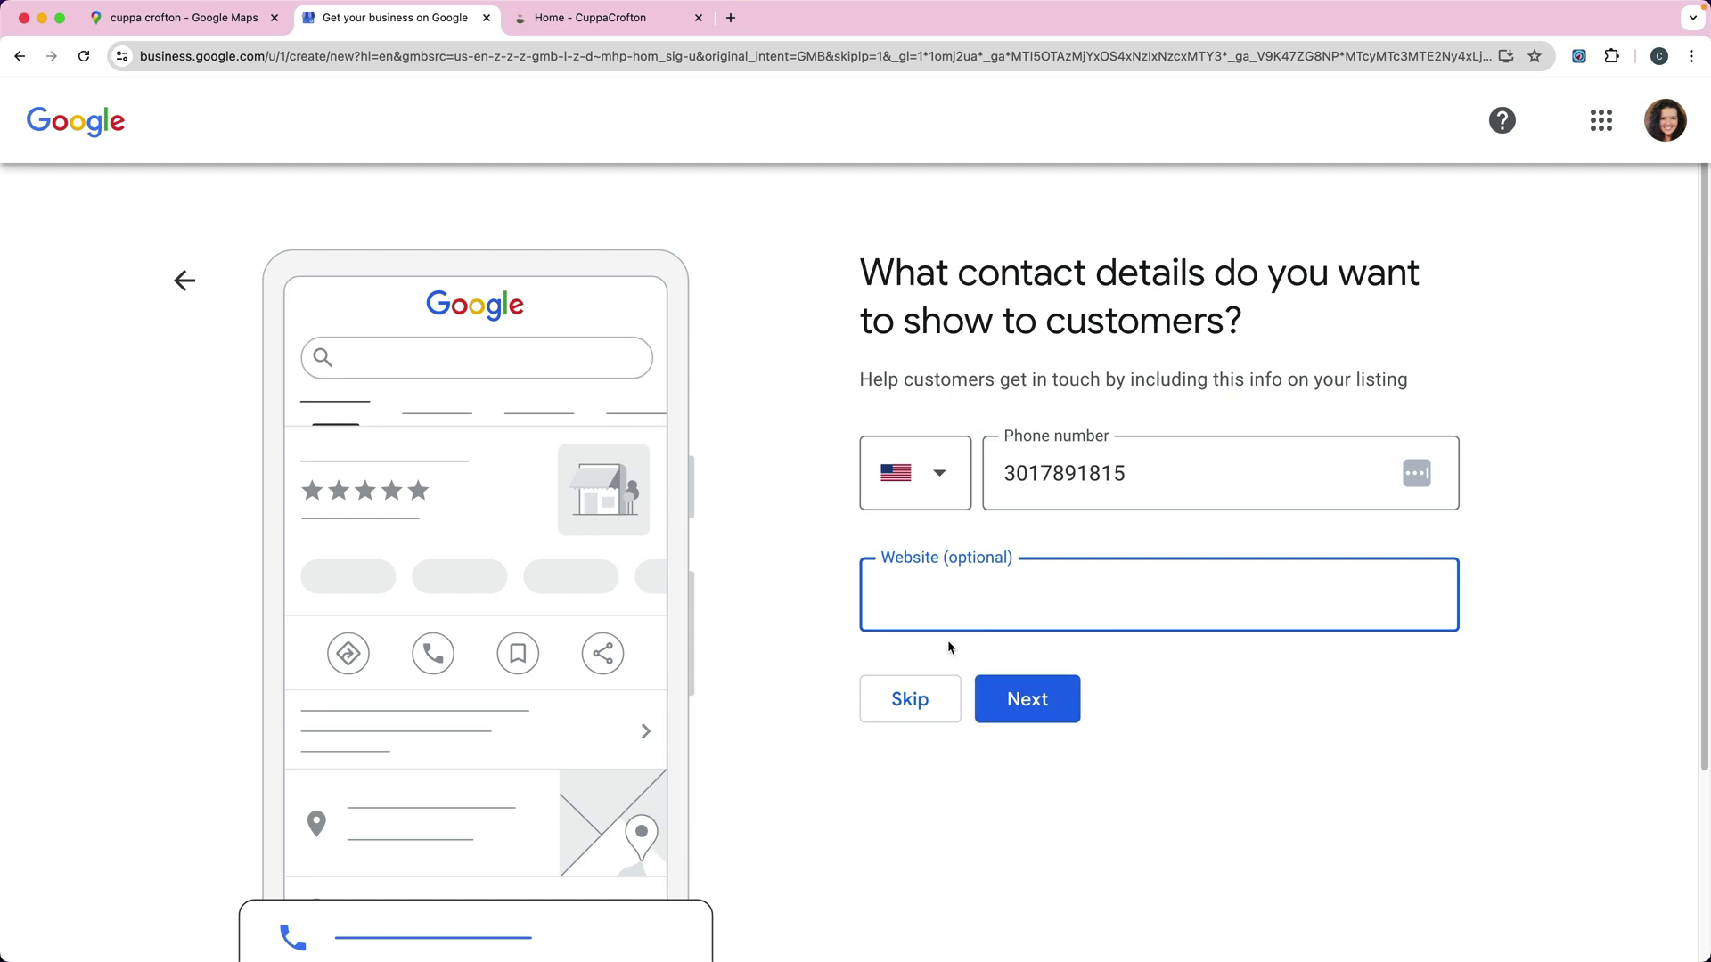
text(cuppacrofton.com)
click(997, 700)
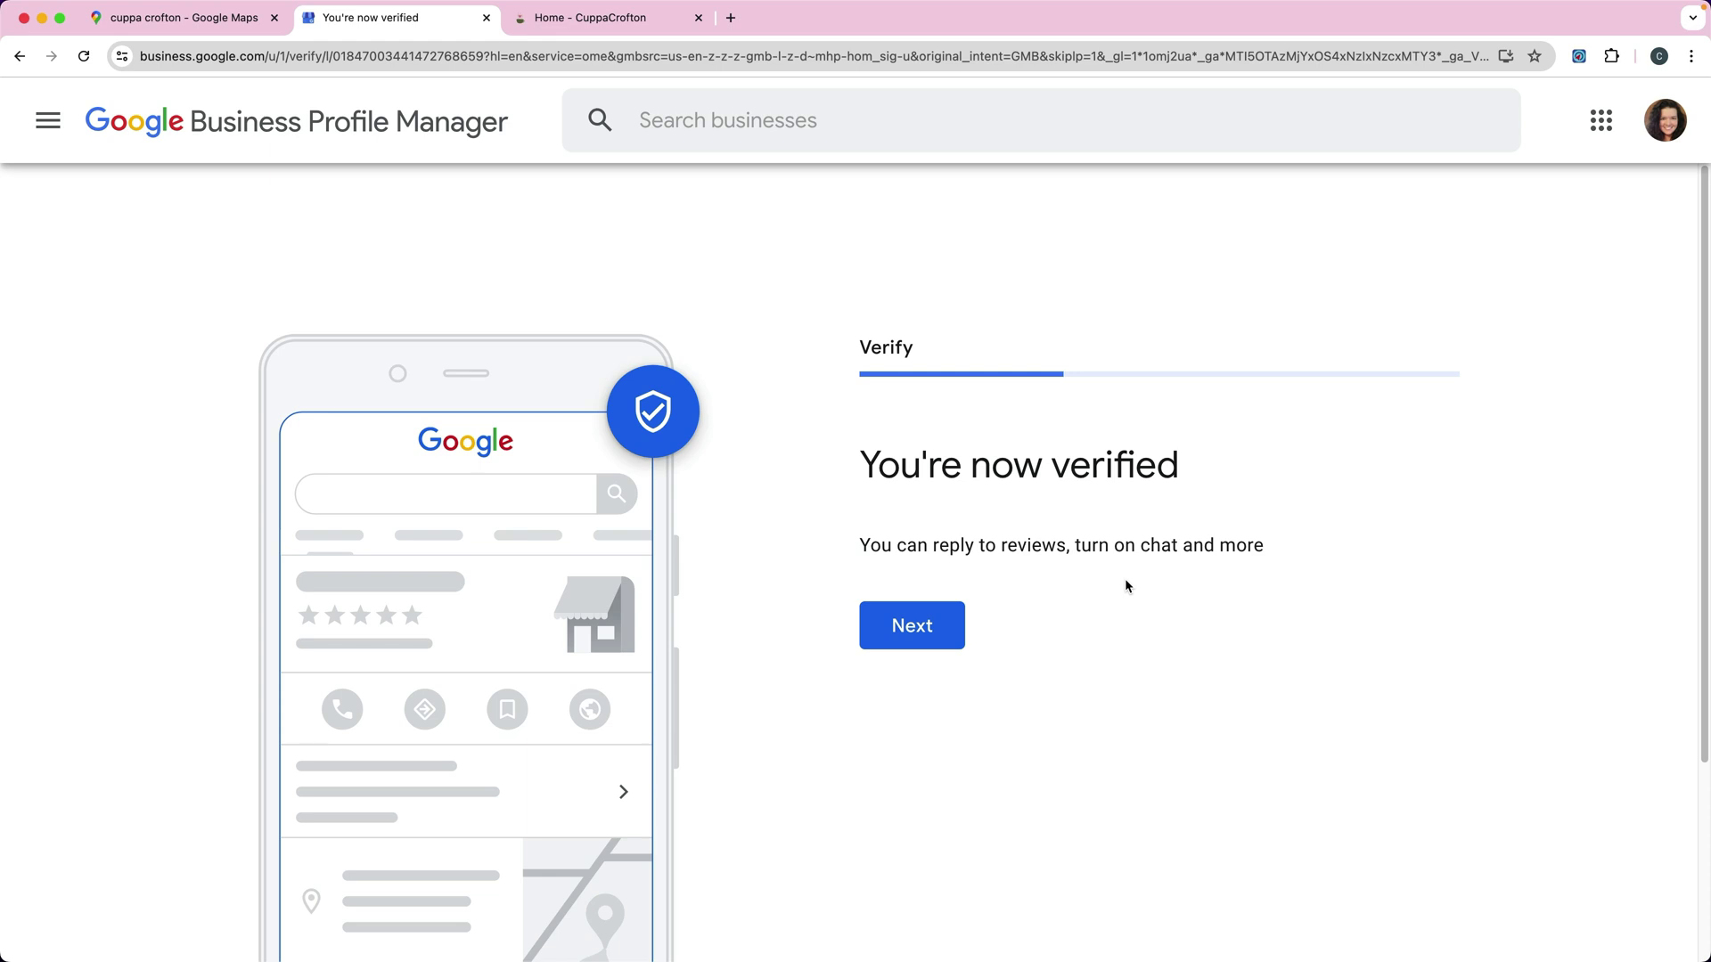
Step: Continue past the You're now verified confirmation to the Add business hours step
scroll(1124, 579, down, 1)
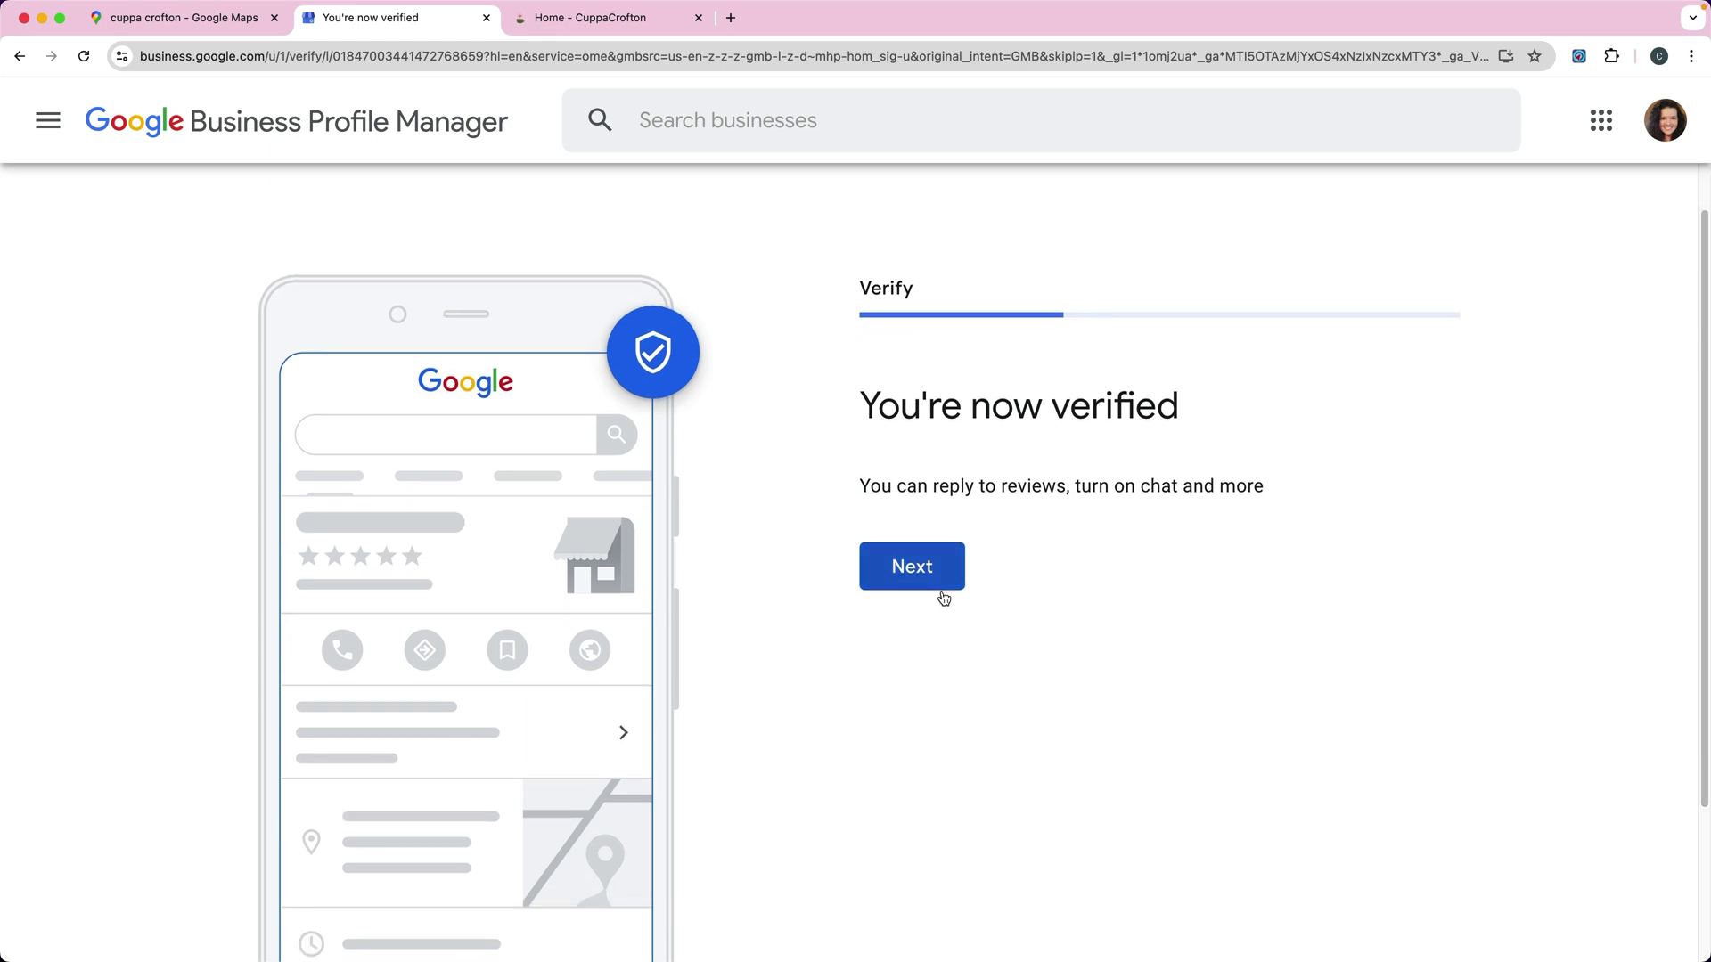
click(922, 579)
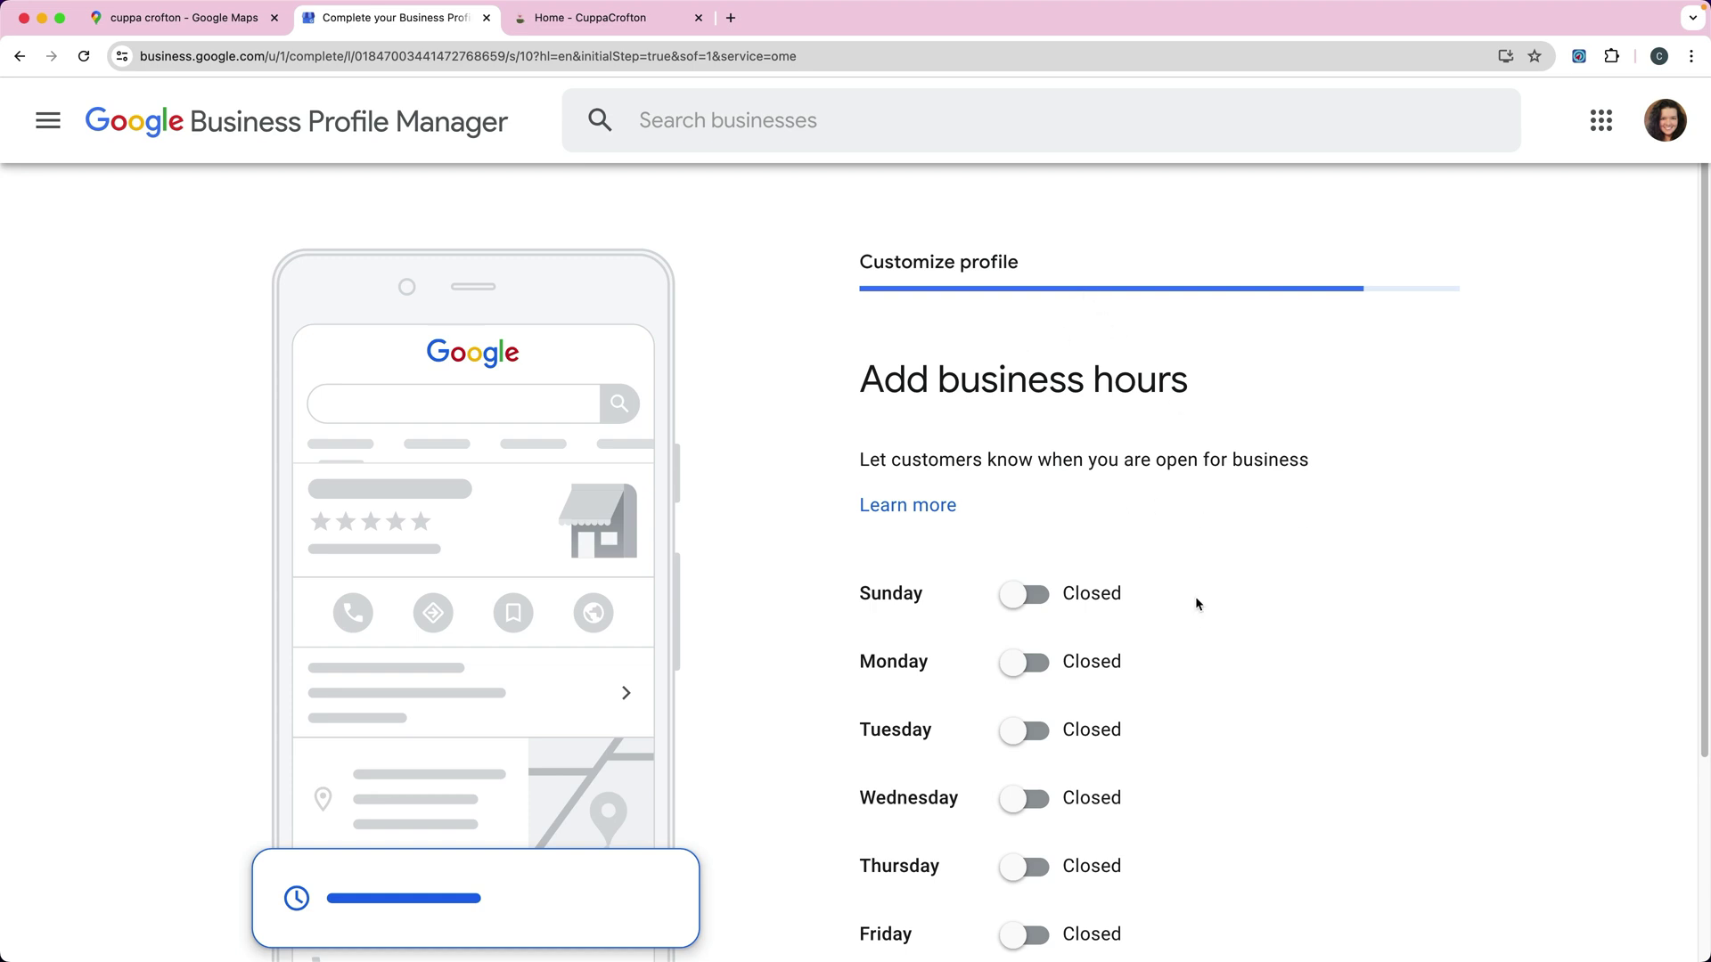
Step: Skip business hours and submit the description 'Cuppa Crofton offers the finest loose and brewed teas.'
scroll(1194, 596, down, 4)
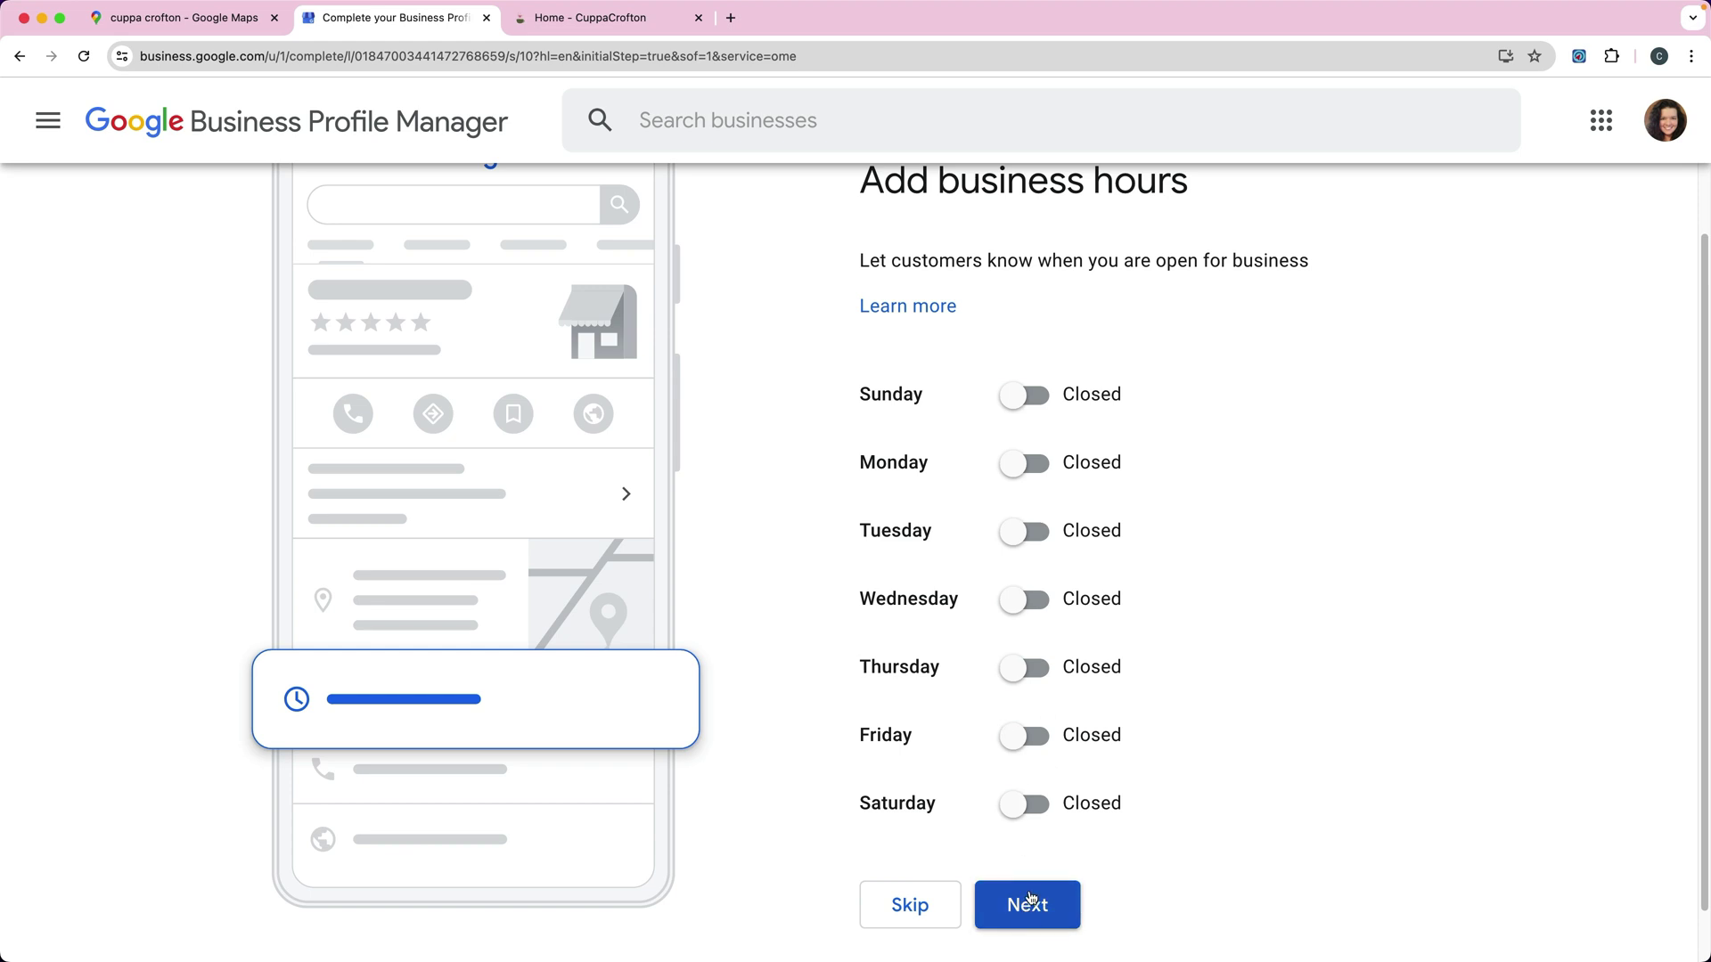
click(1024, 901)
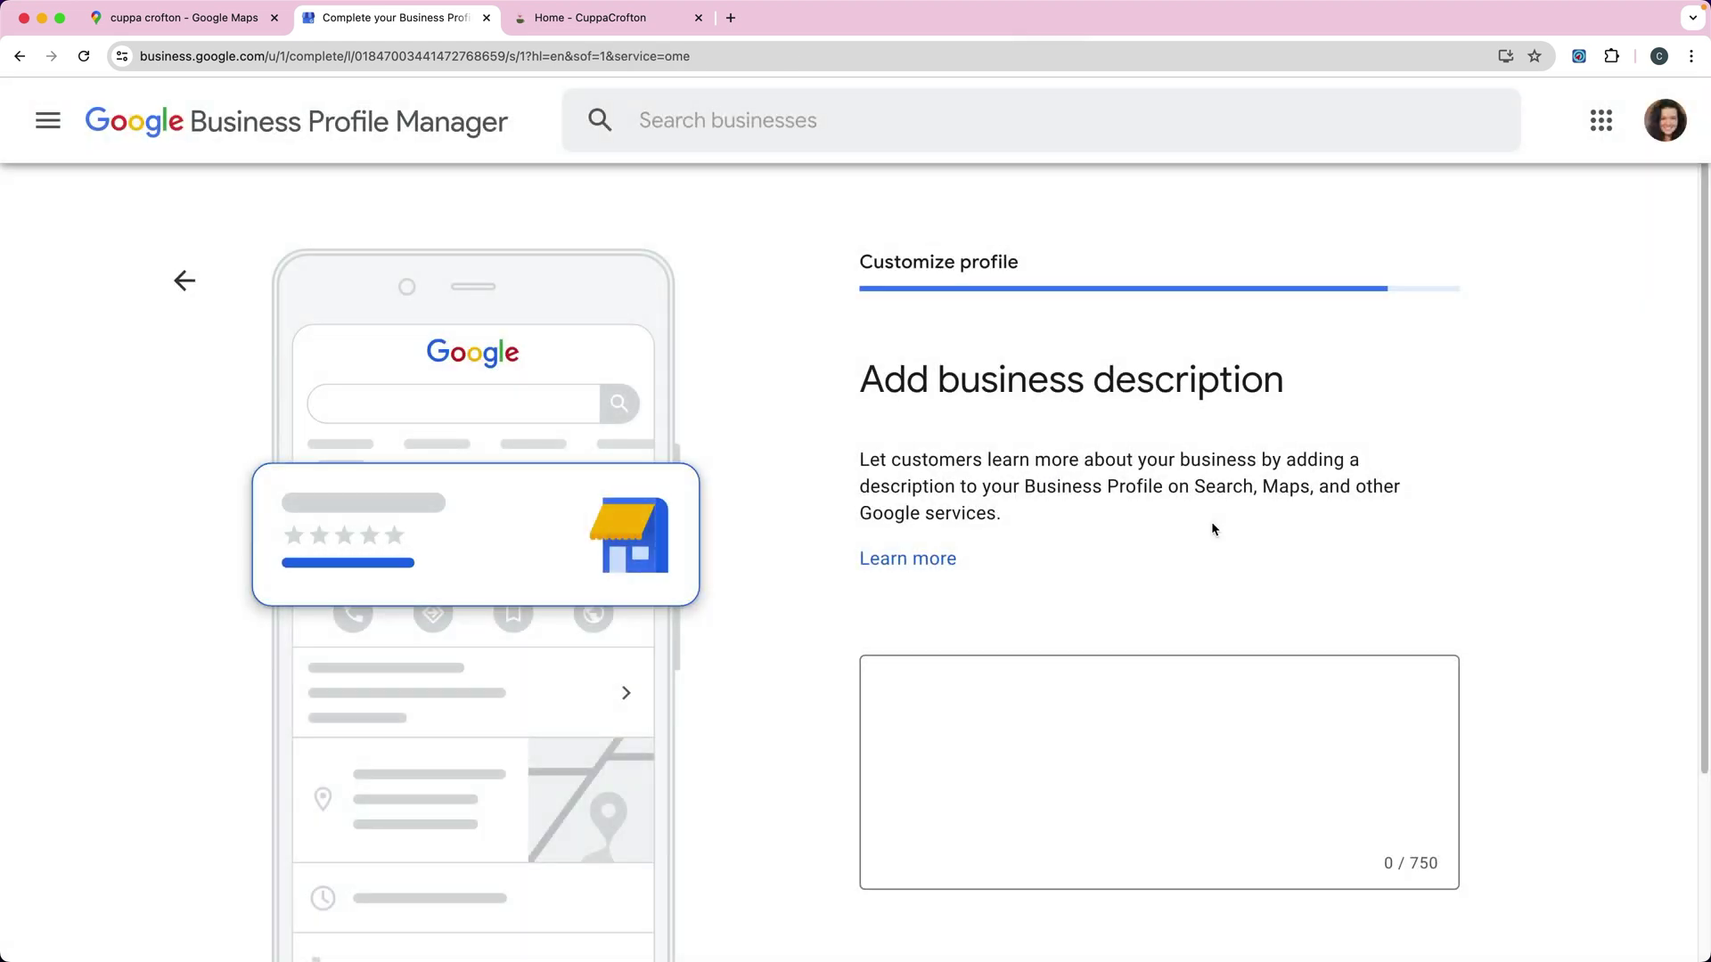
scroll(1087, 631, down, 2)
click(990, 617)
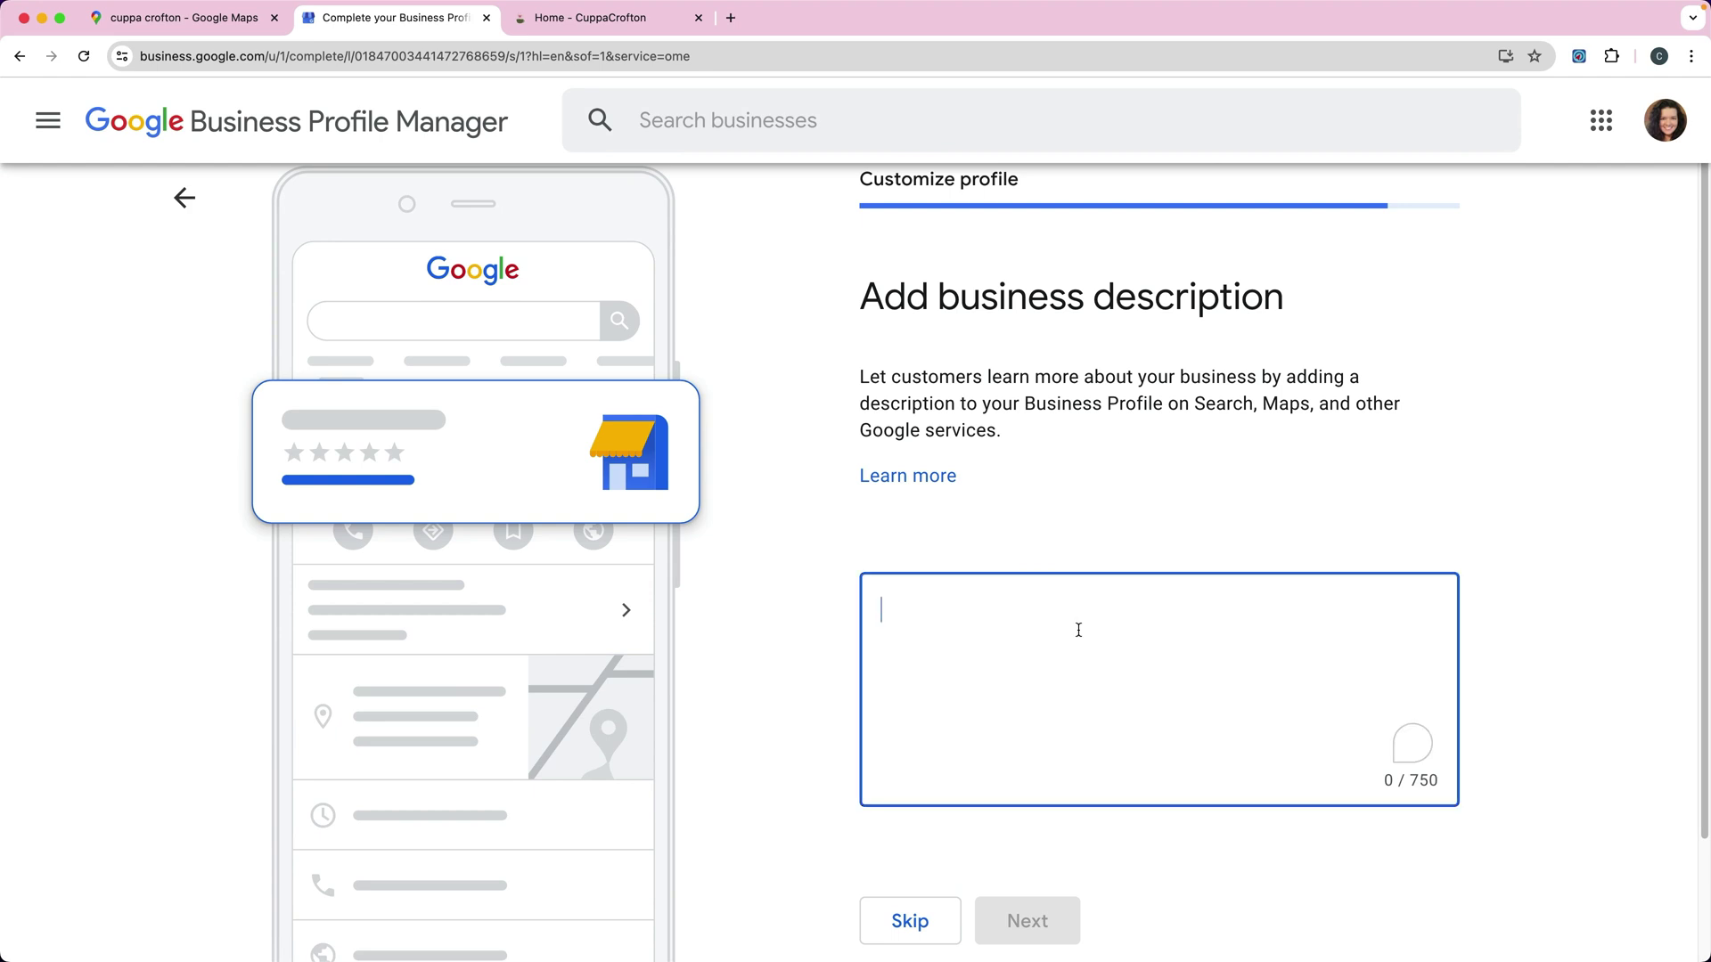
text(Cupp)
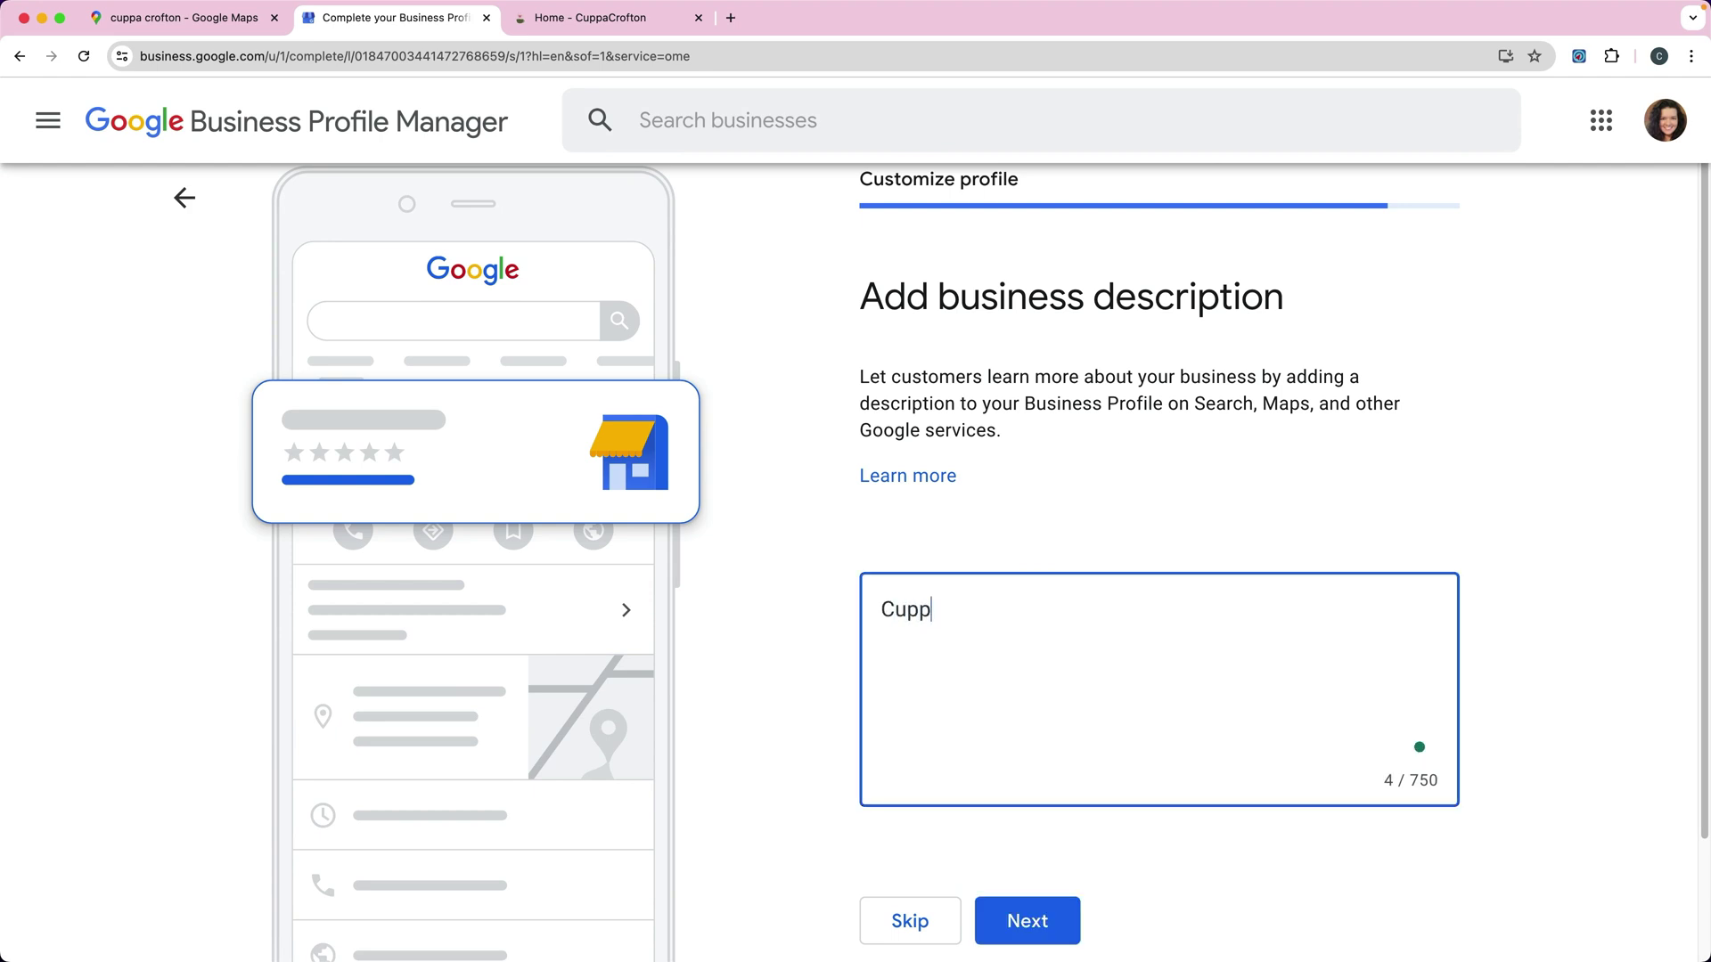
text(a Crofton offer)
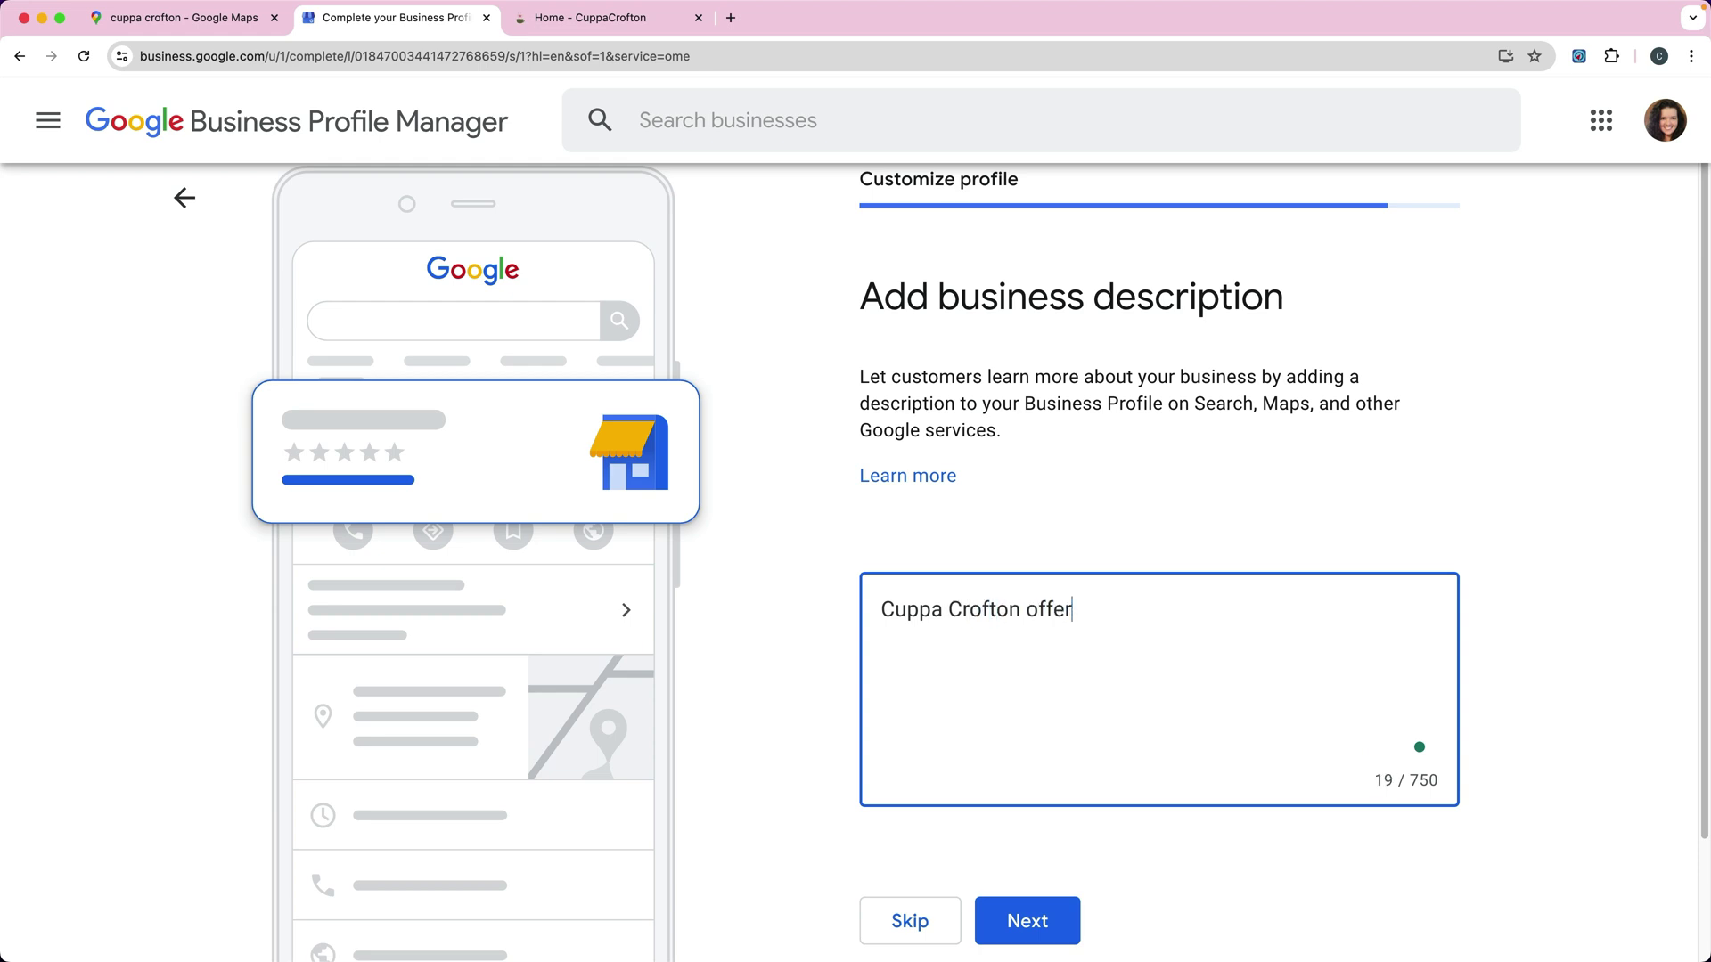
text(s the finest teas)
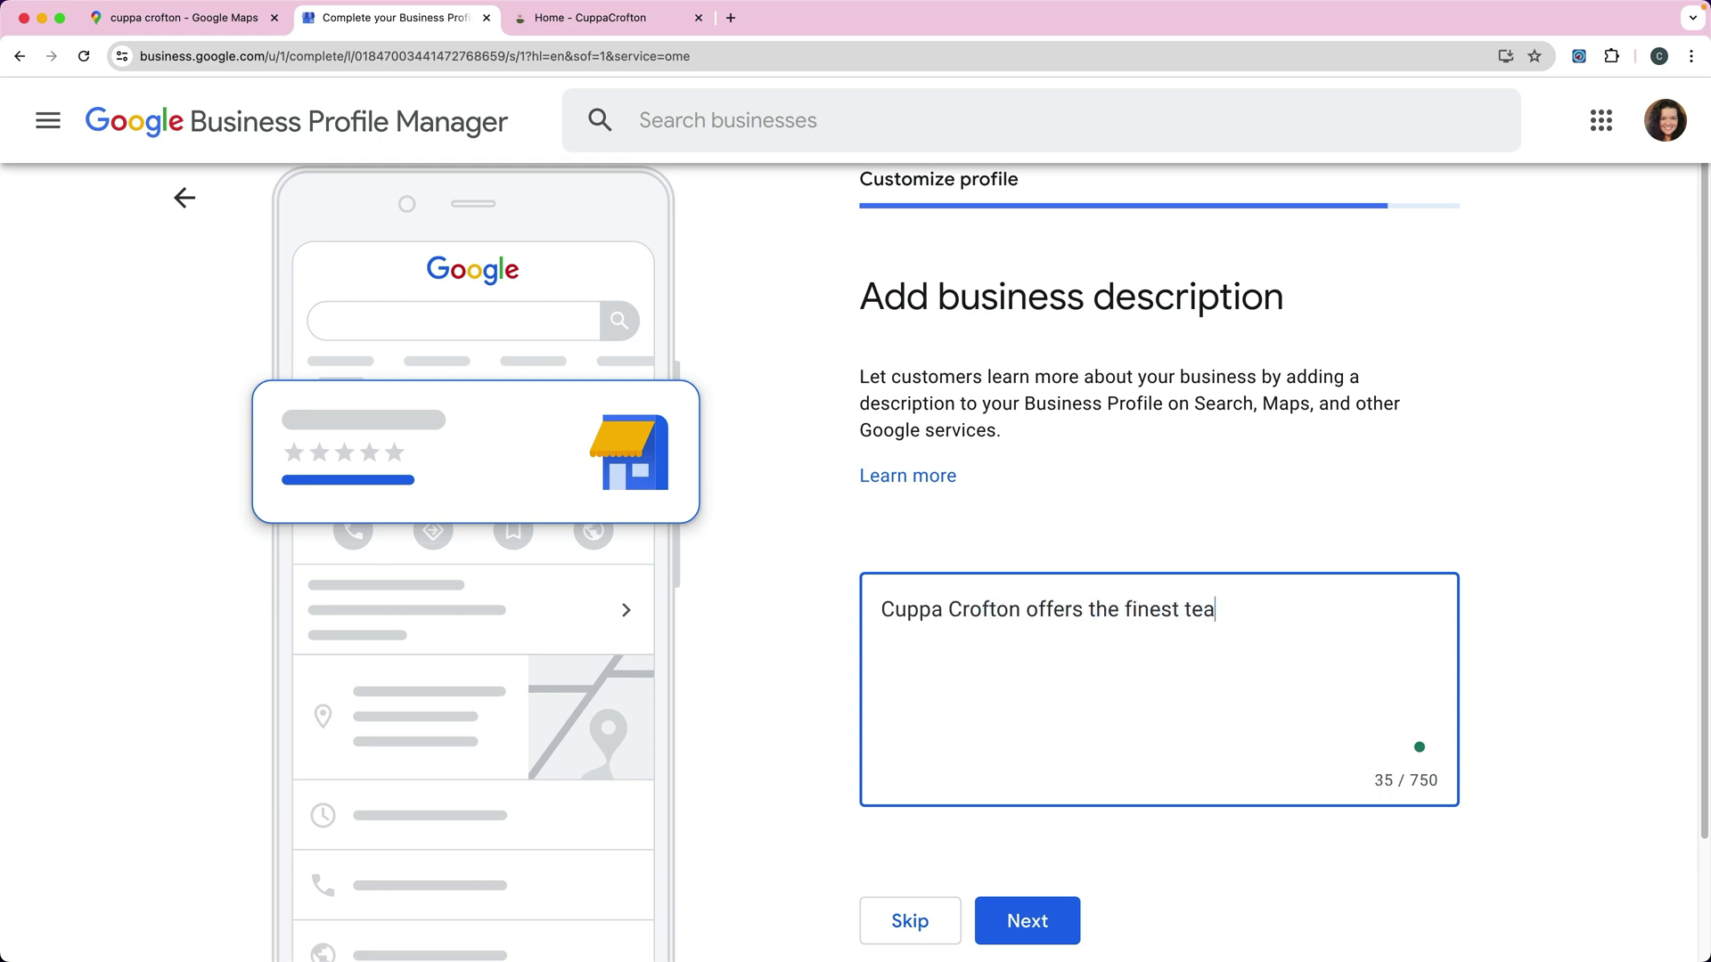
key(BackSpace)
key(BackSpace)
key(BackSpace)
key(BackSpace)
key(BackSpace)
text(loose and brewed teas.)
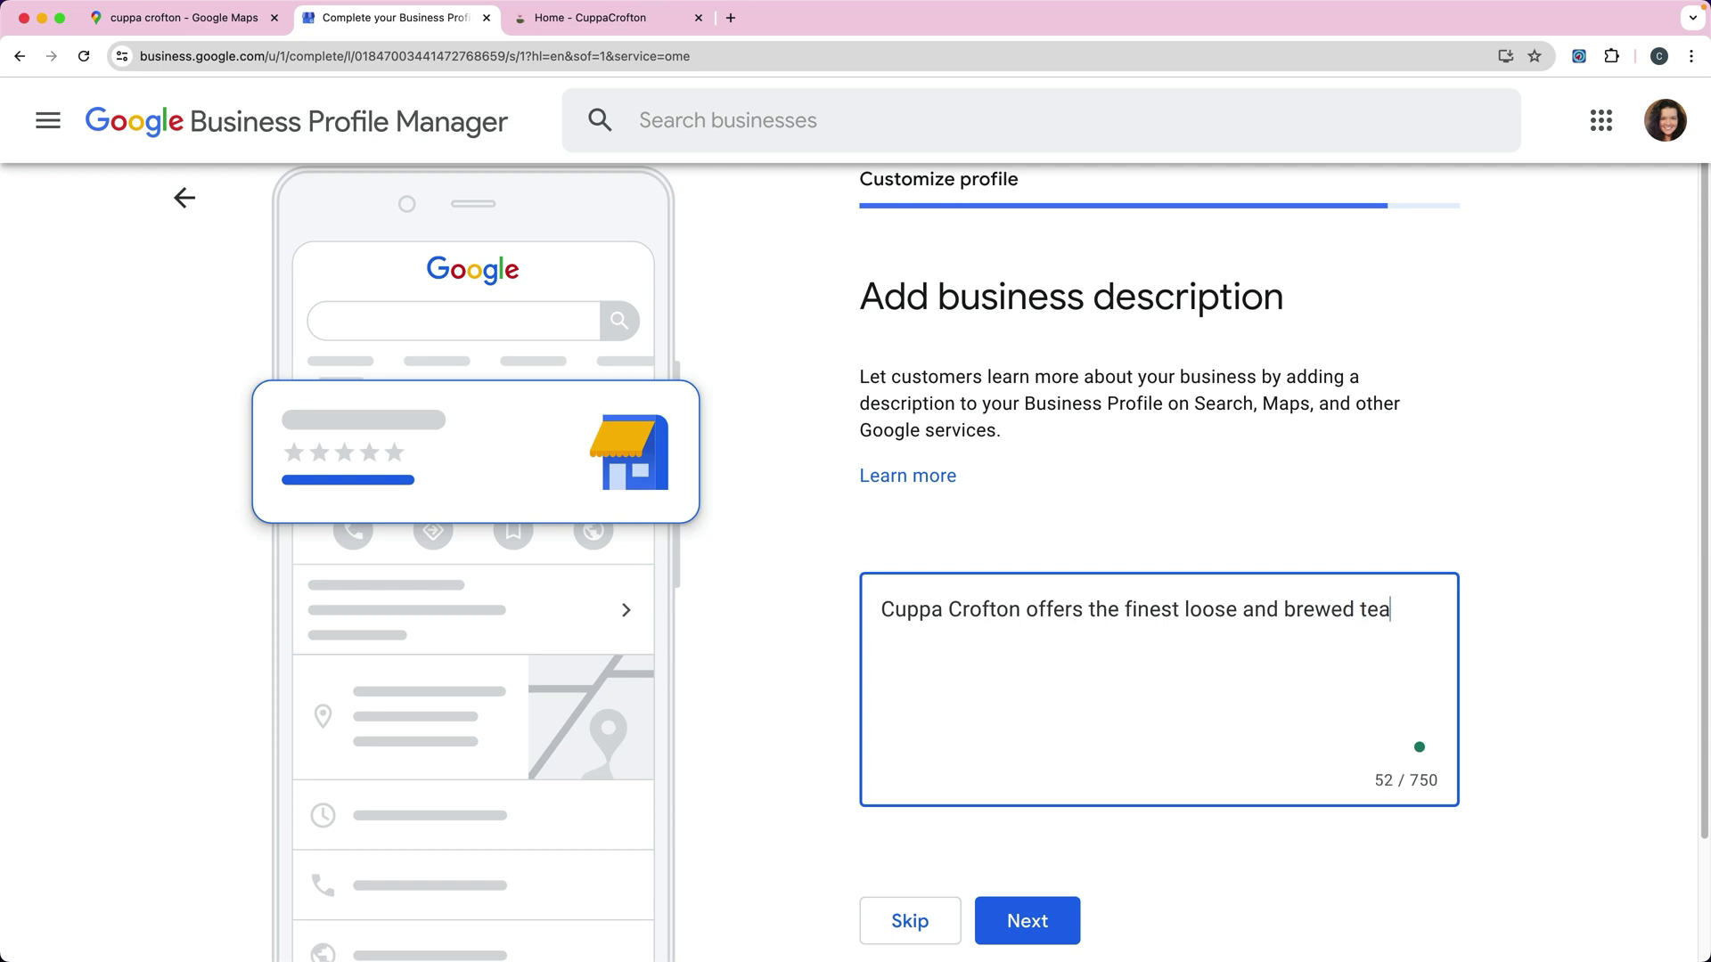
click(1016, 920)
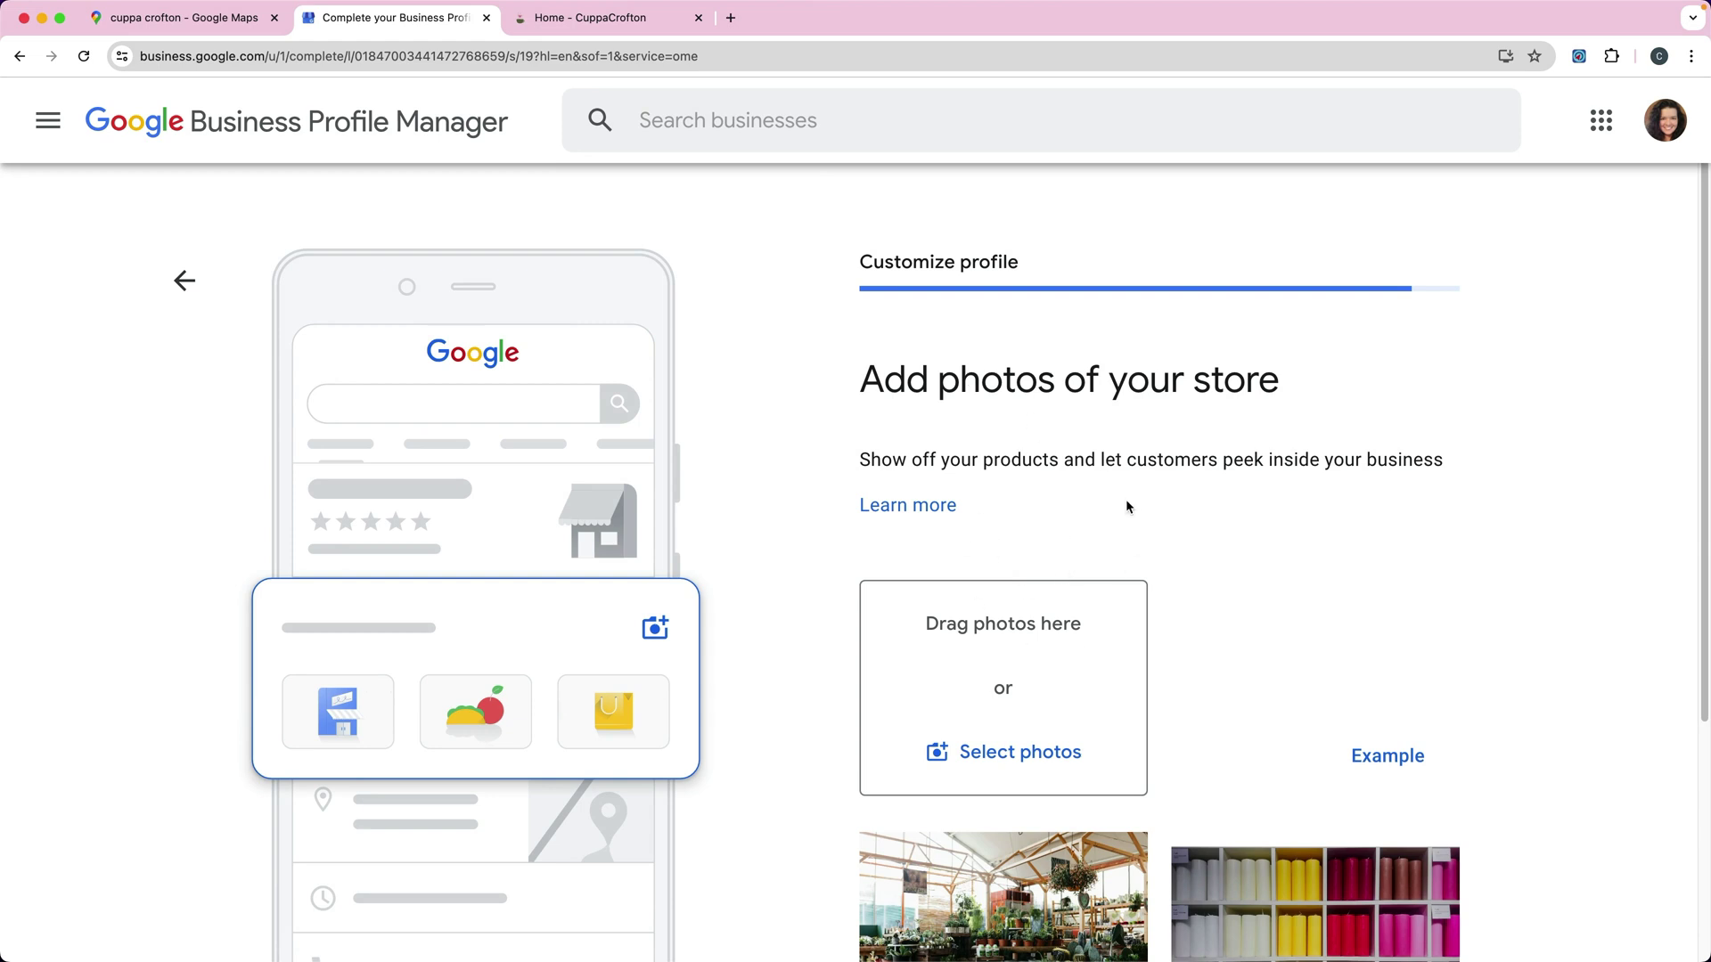
Step: Skip the photos and Google Ads steps, then acknowledge the verification notice to finish setup
scroll(1179, 493, down, 3)
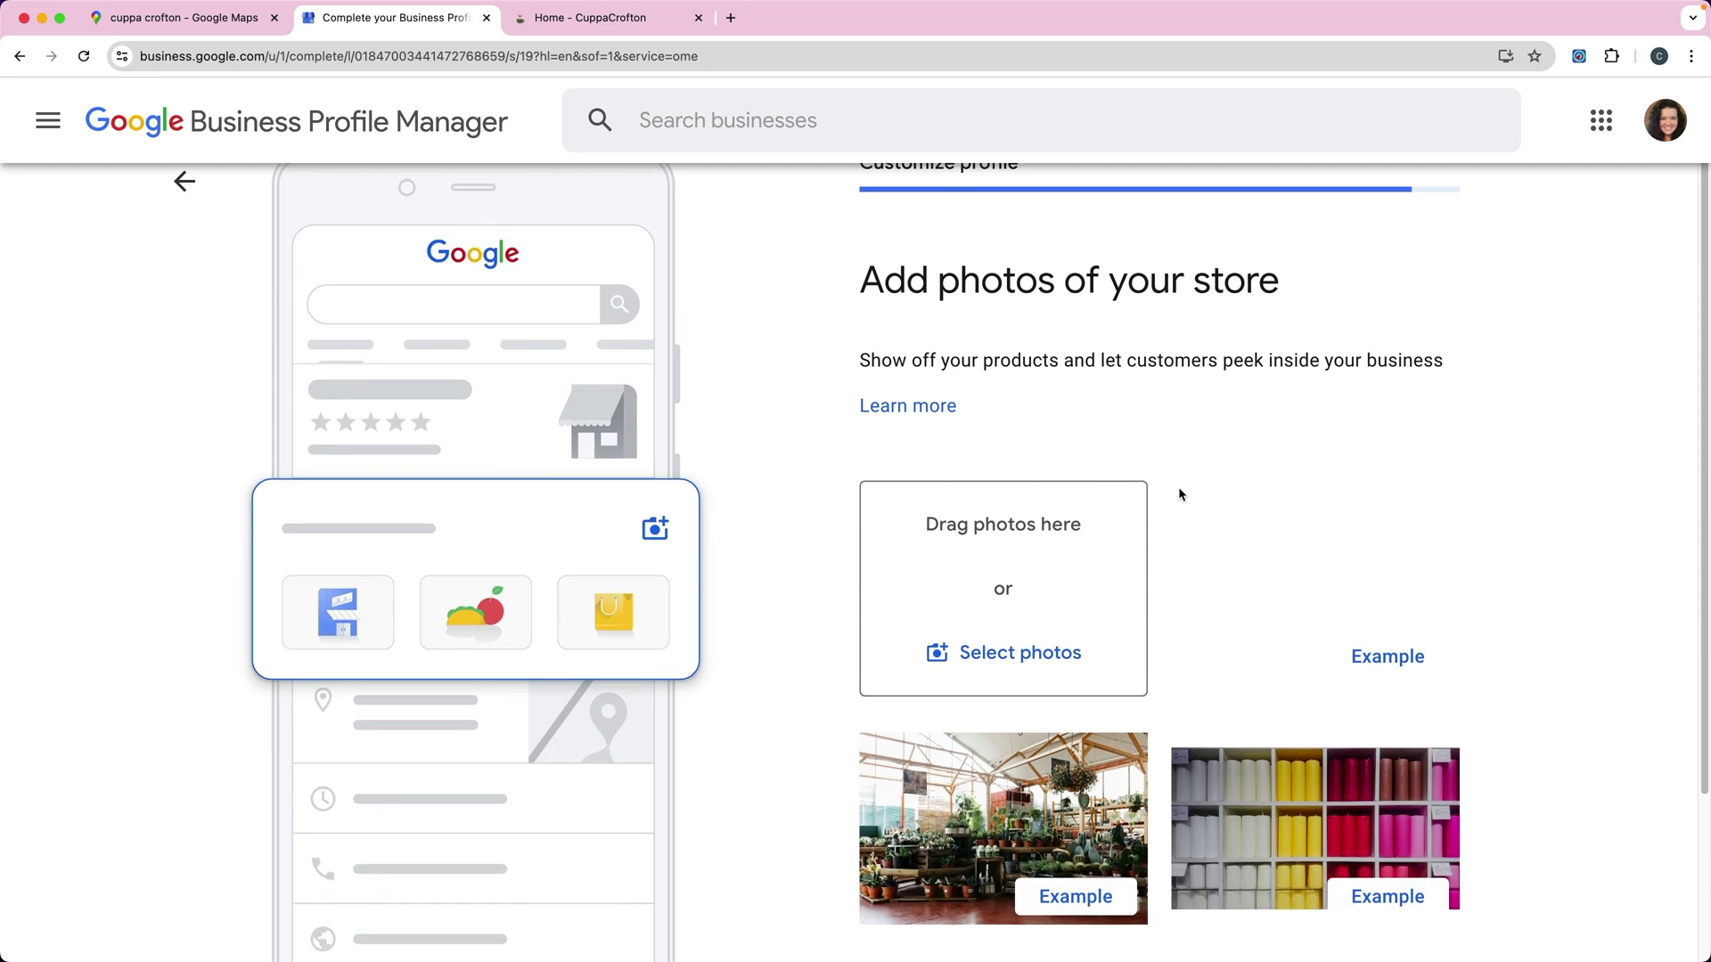
scroll(1178, 487, down, 5)
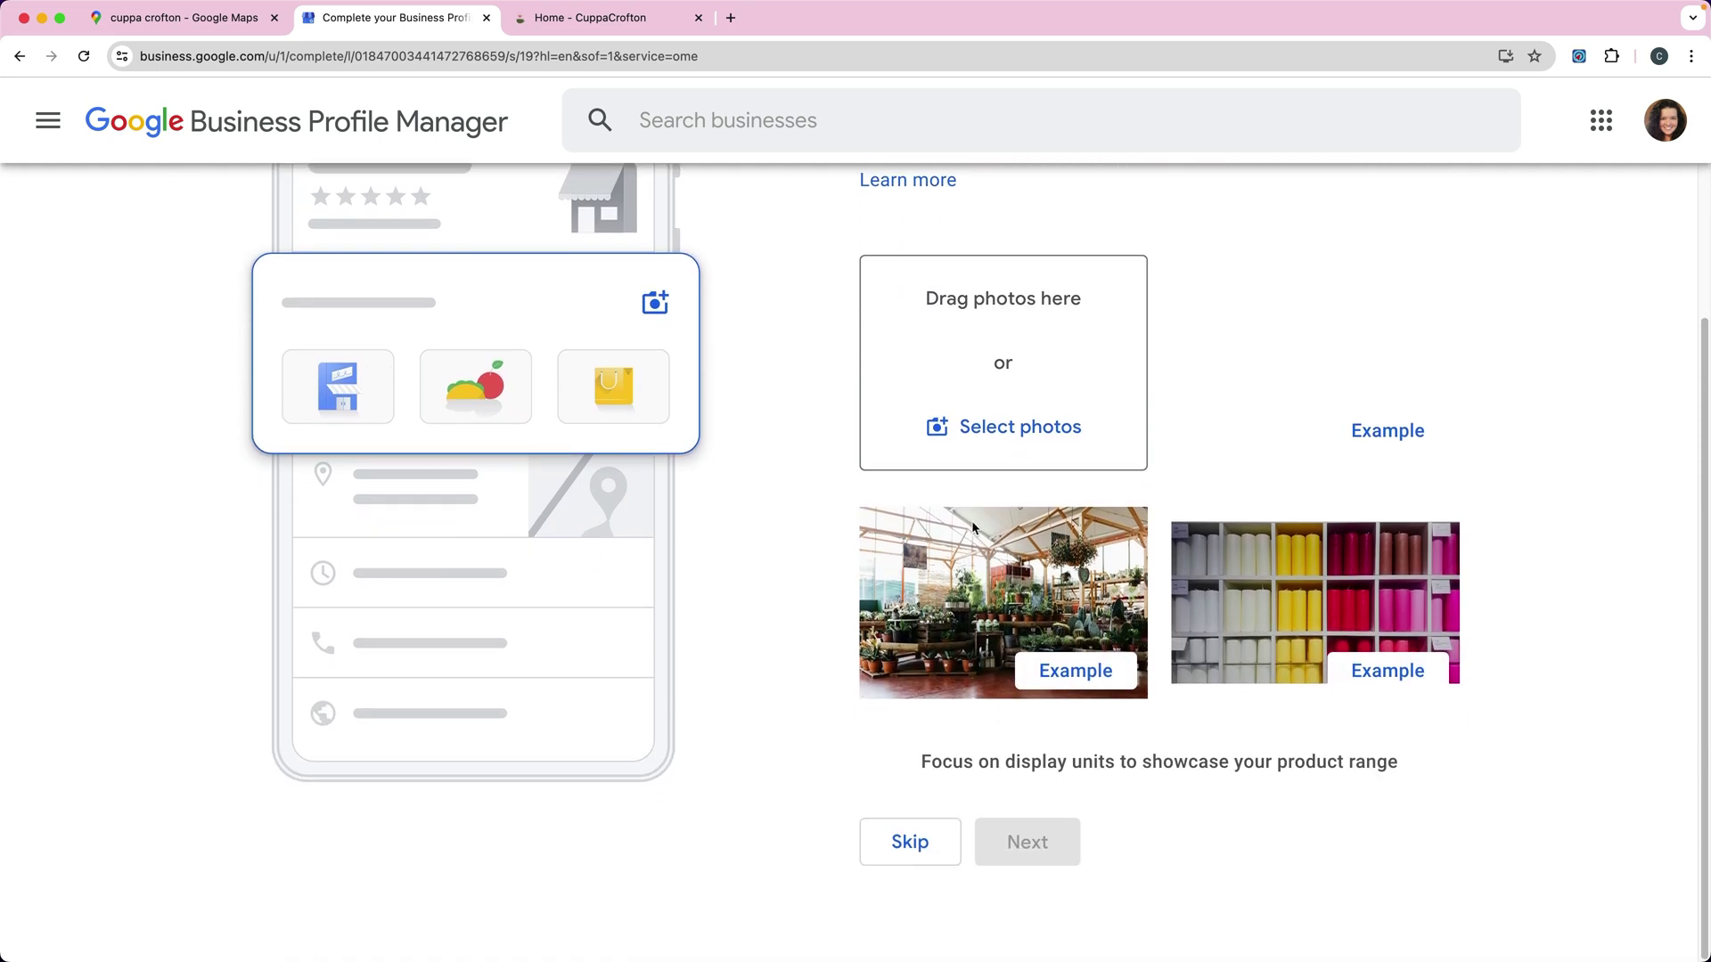
click(909, 843)
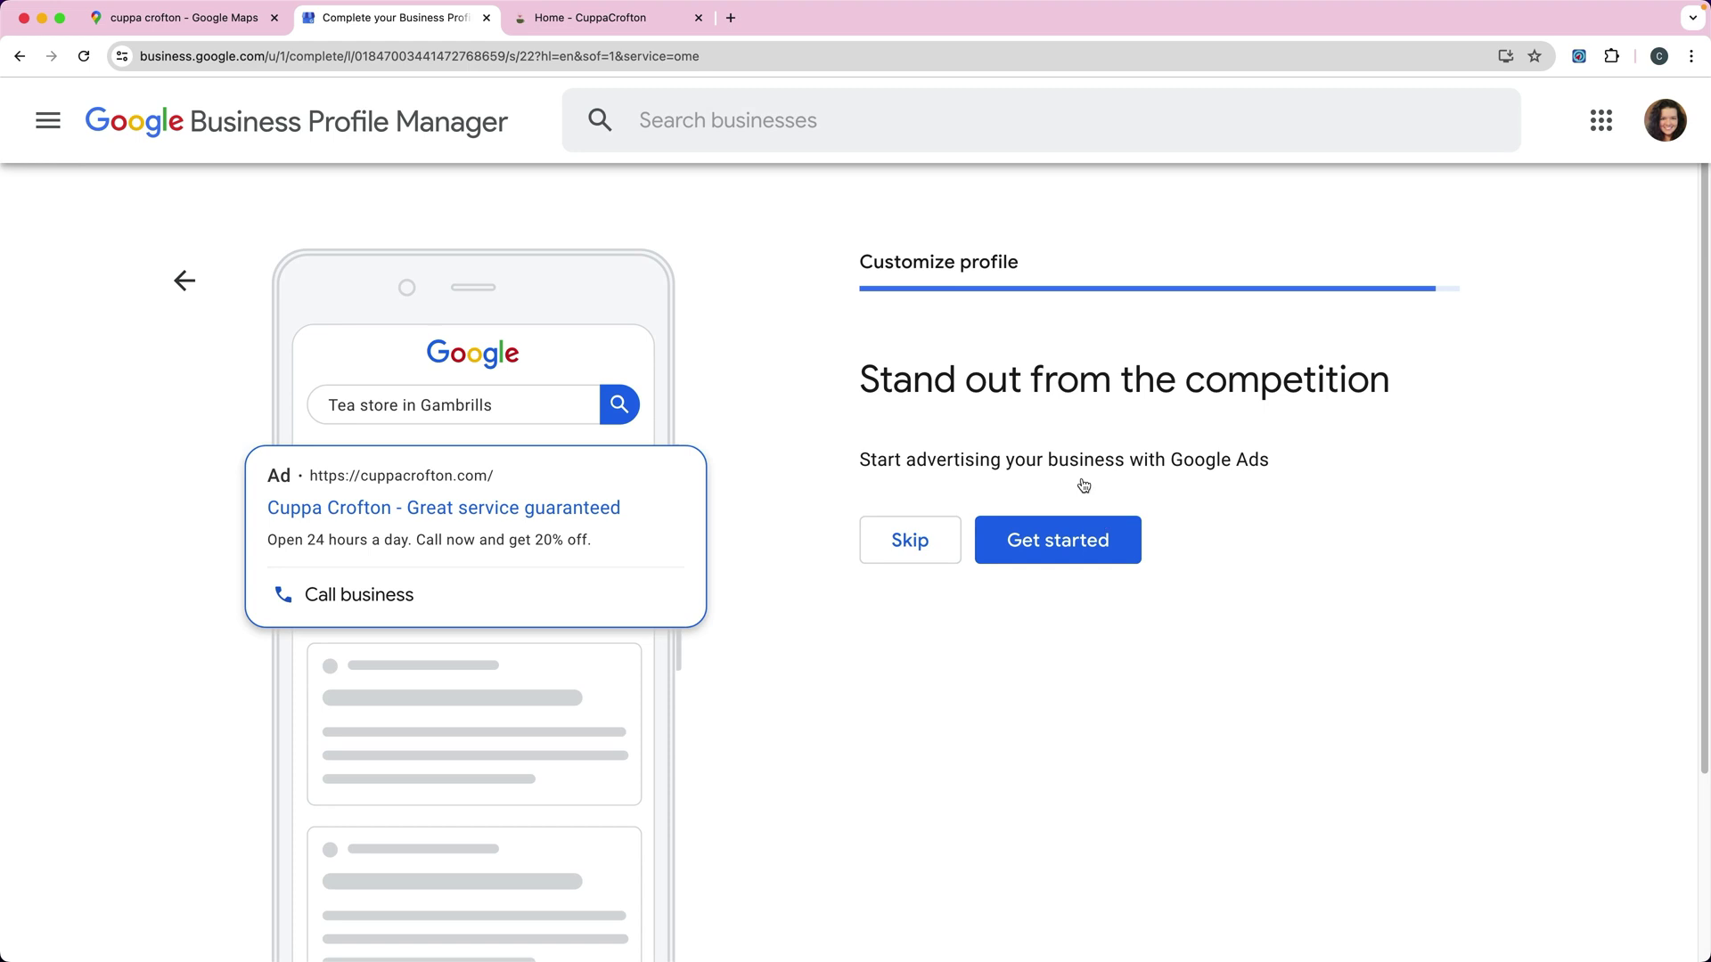
drag(860, 459, 1272, 460)
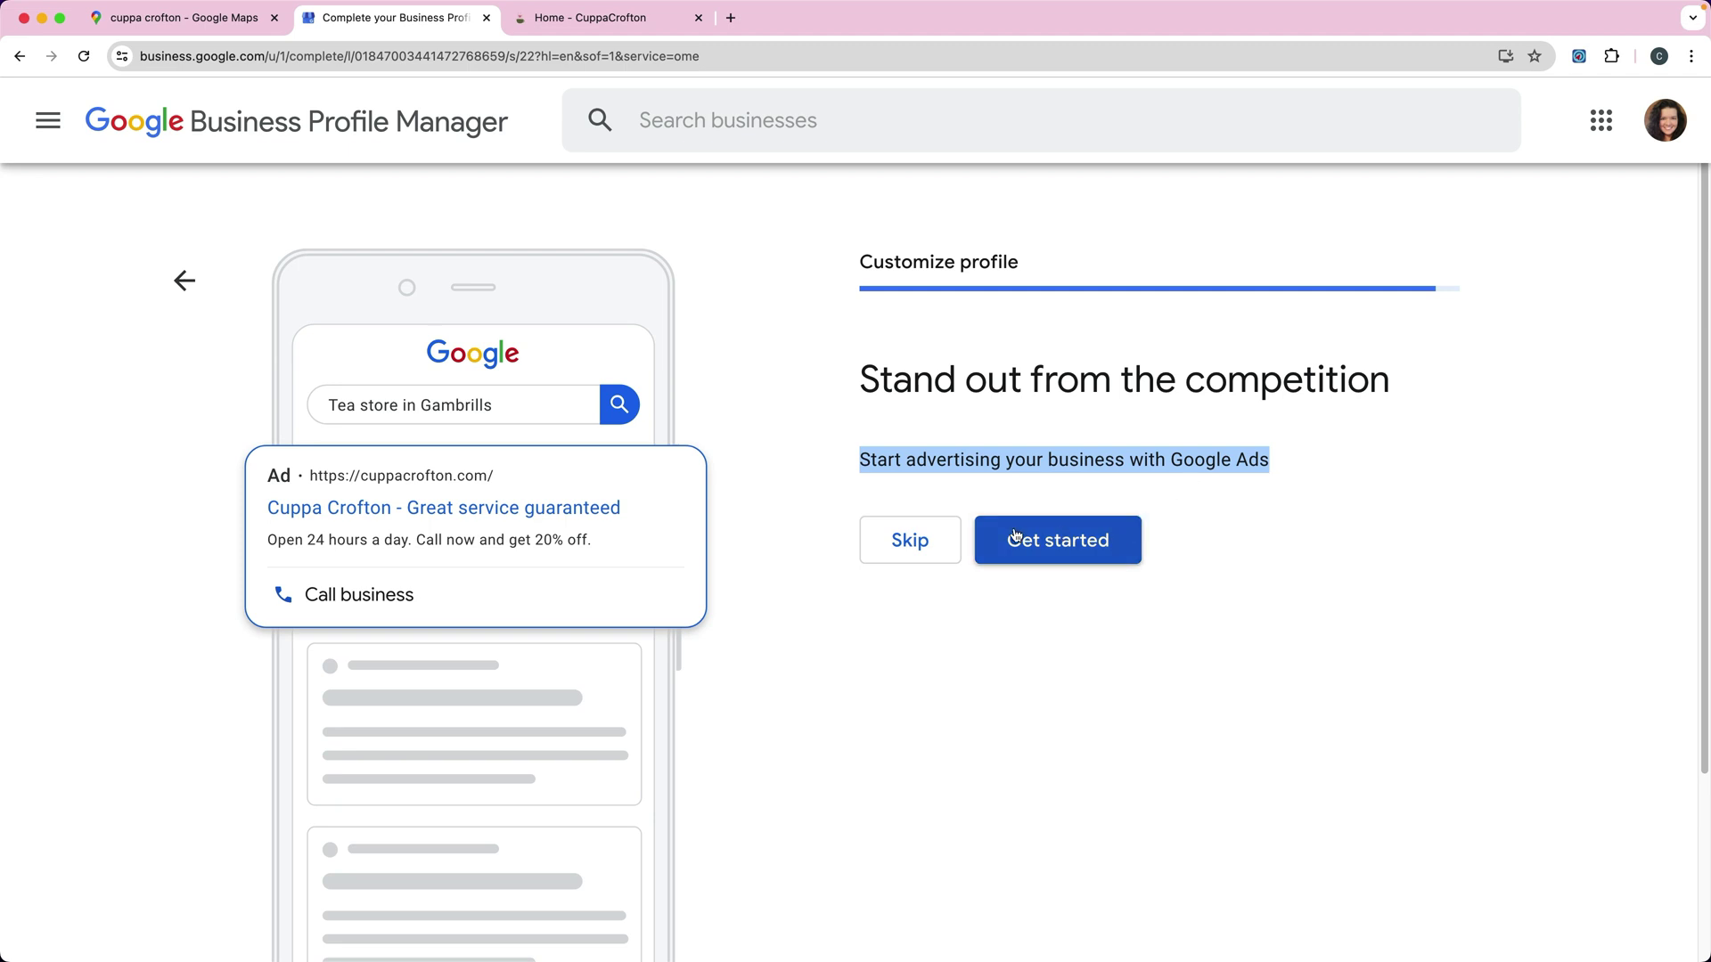
click(885, 545)
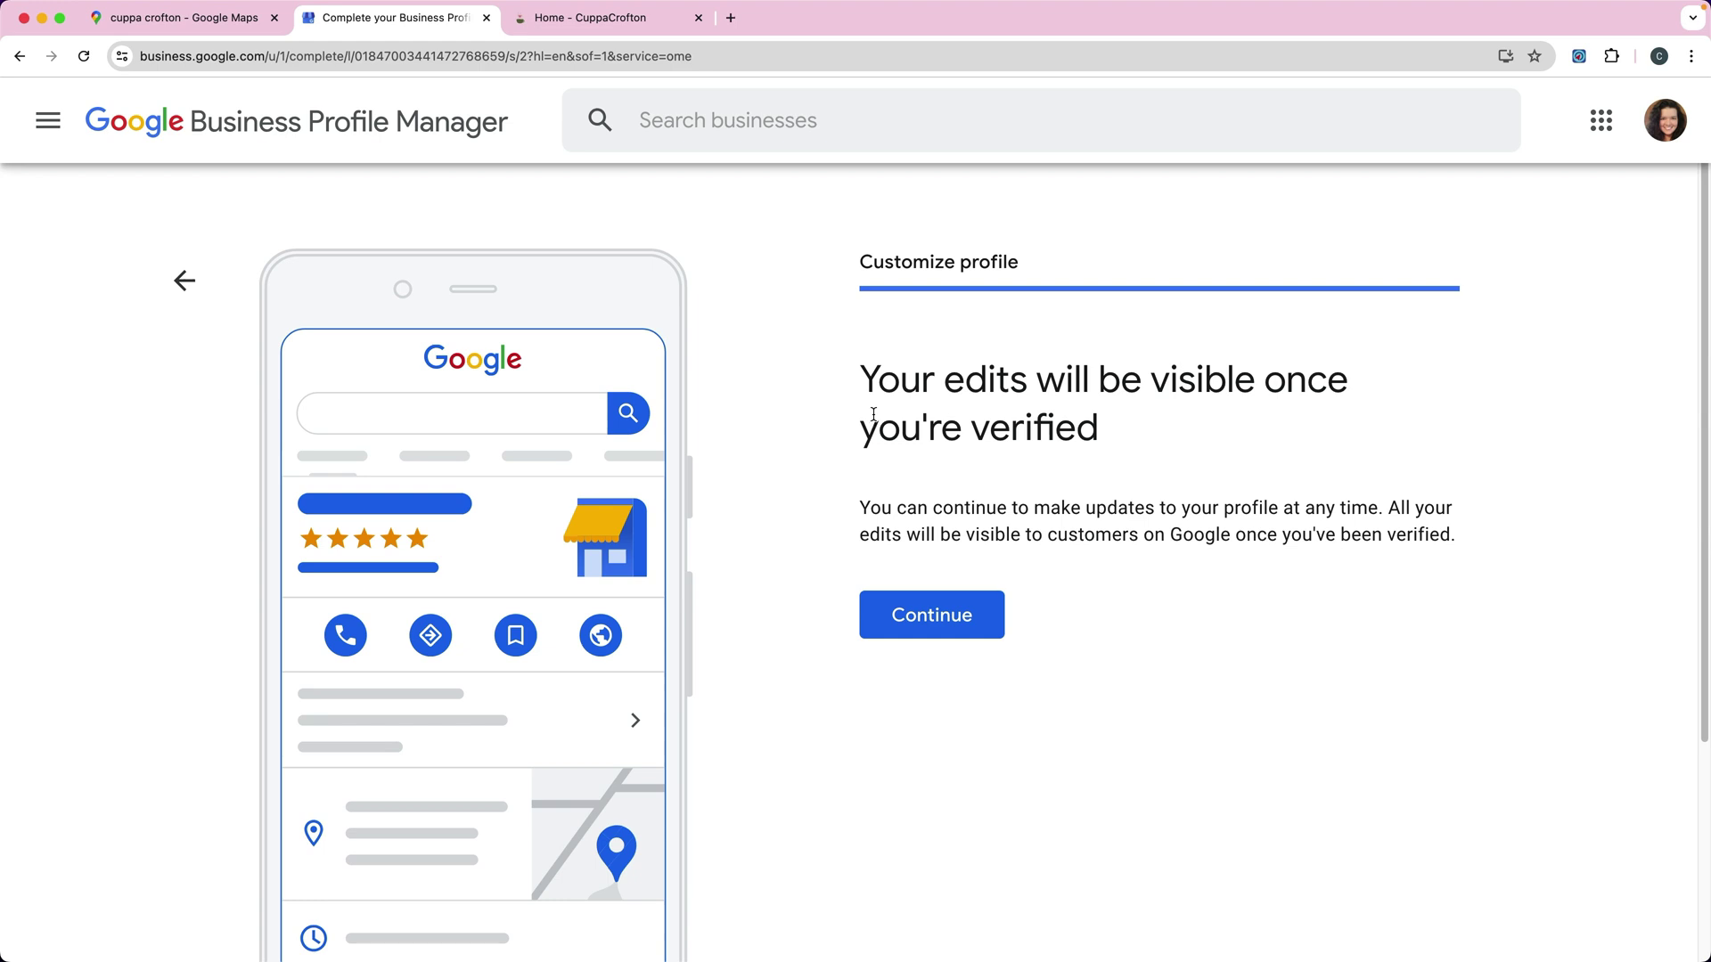
drag(861, 380, 1130, 430)
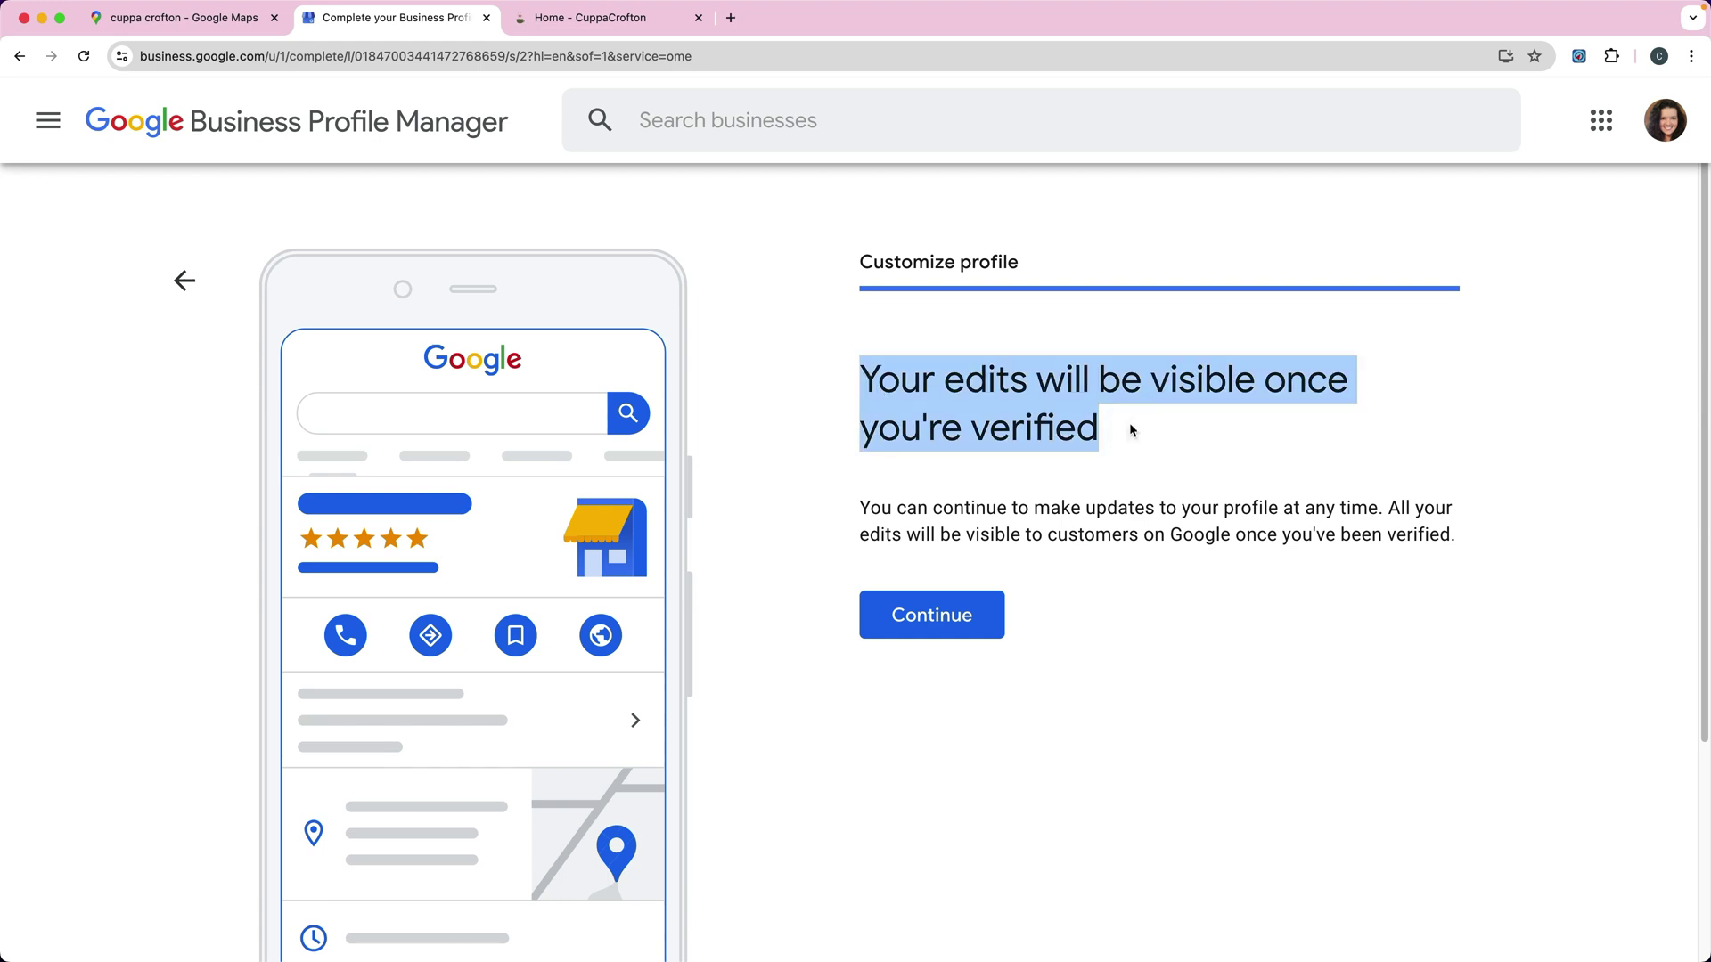
click(936, 614)
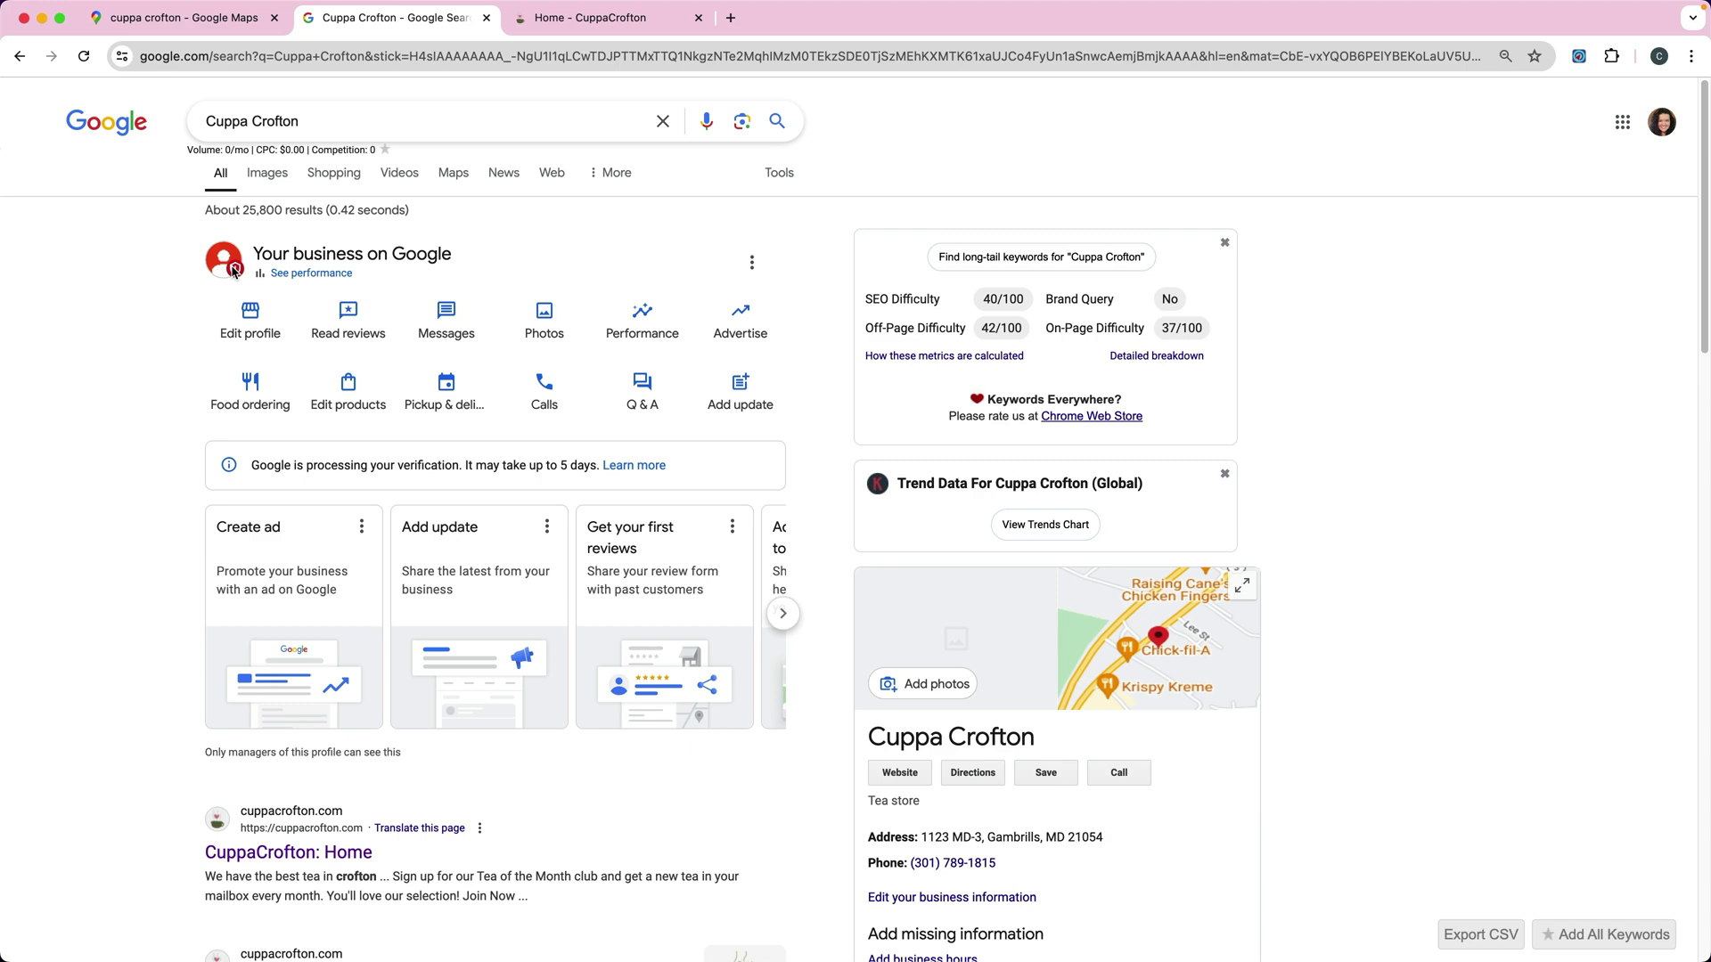
key(super+shift+n)
text(c)
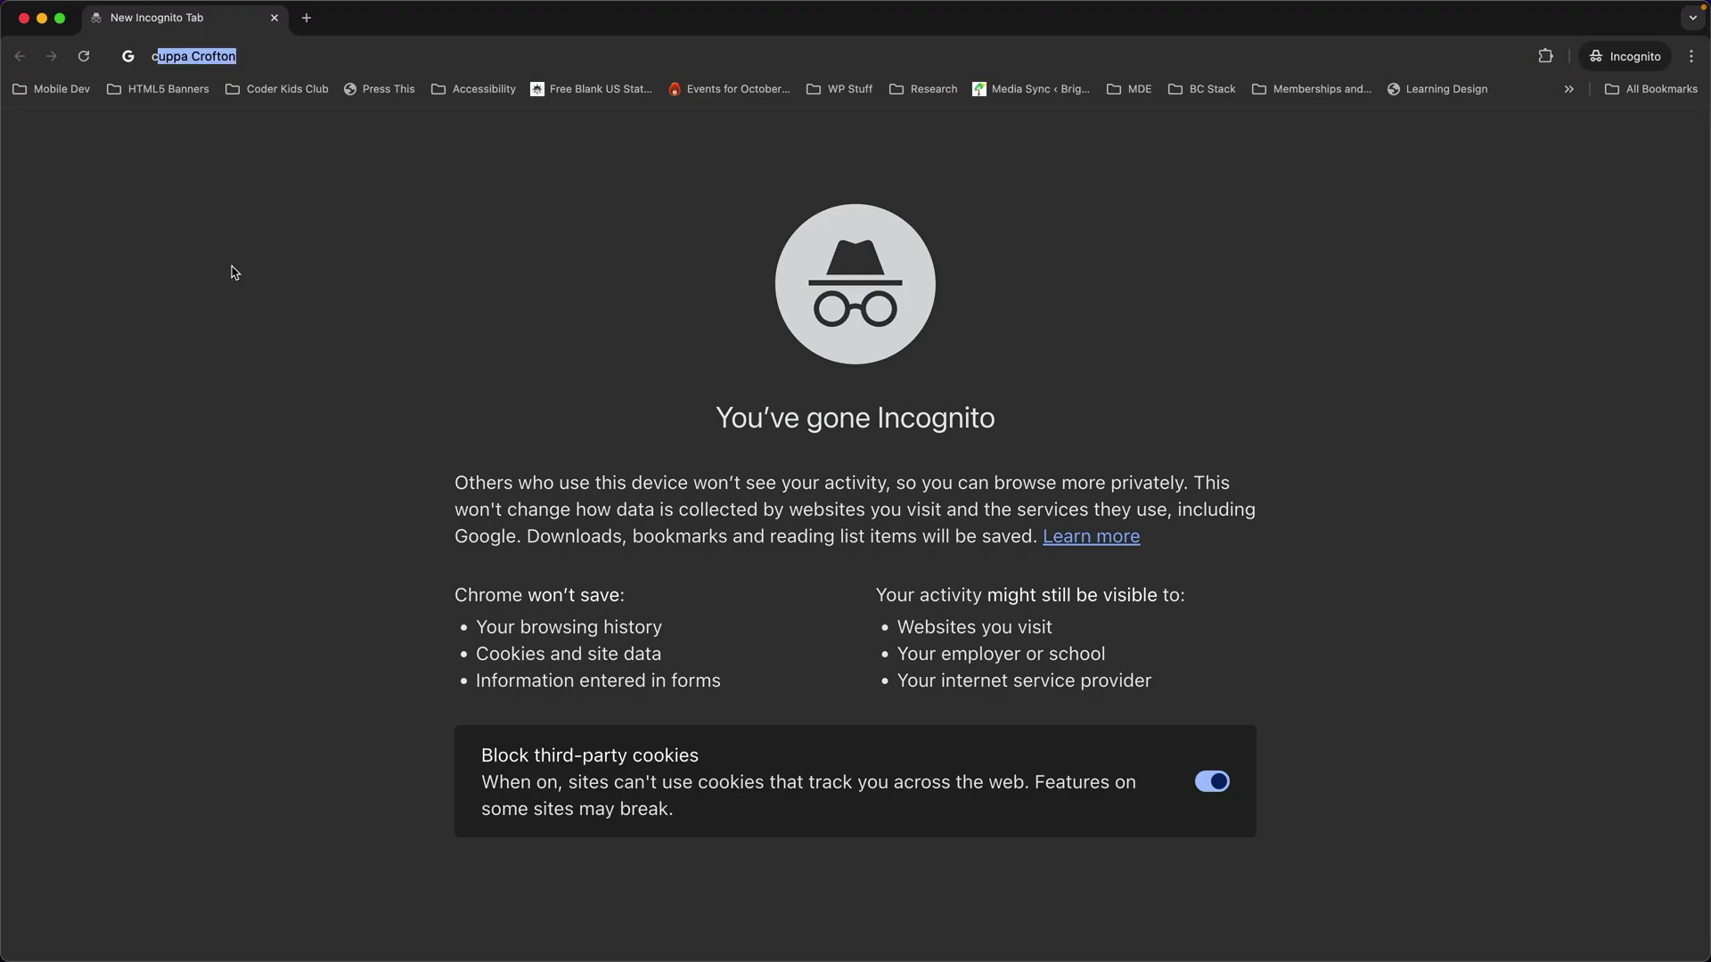
text(uppa crofton)
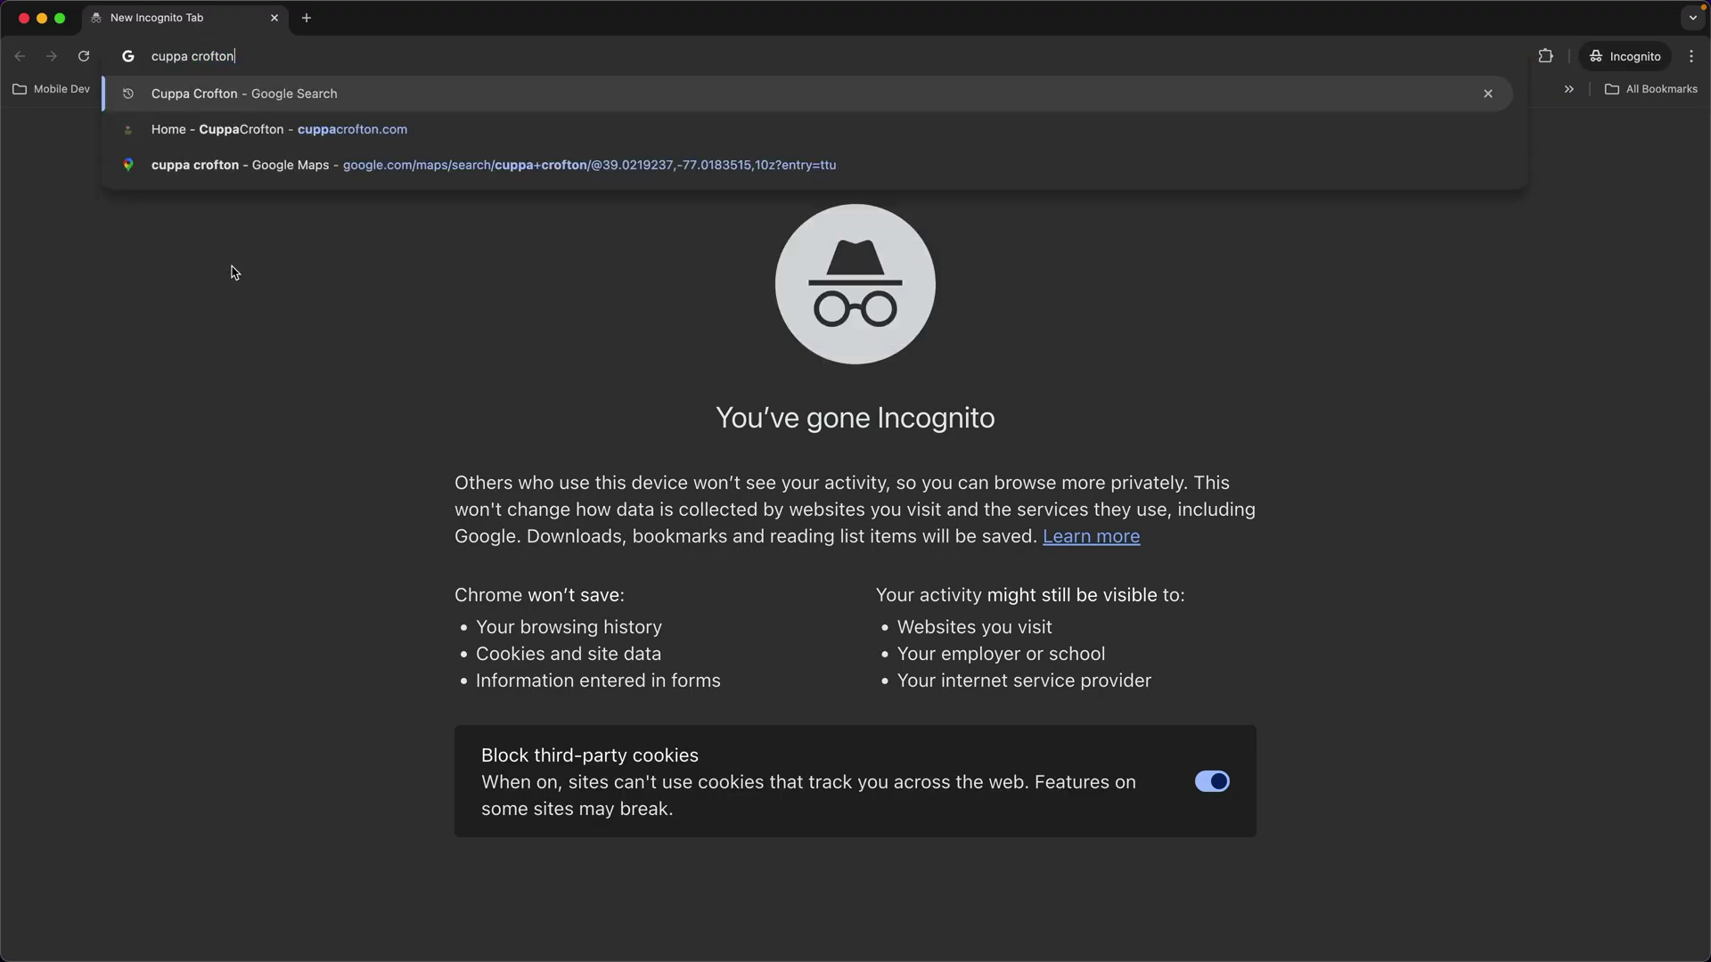
key(Return)
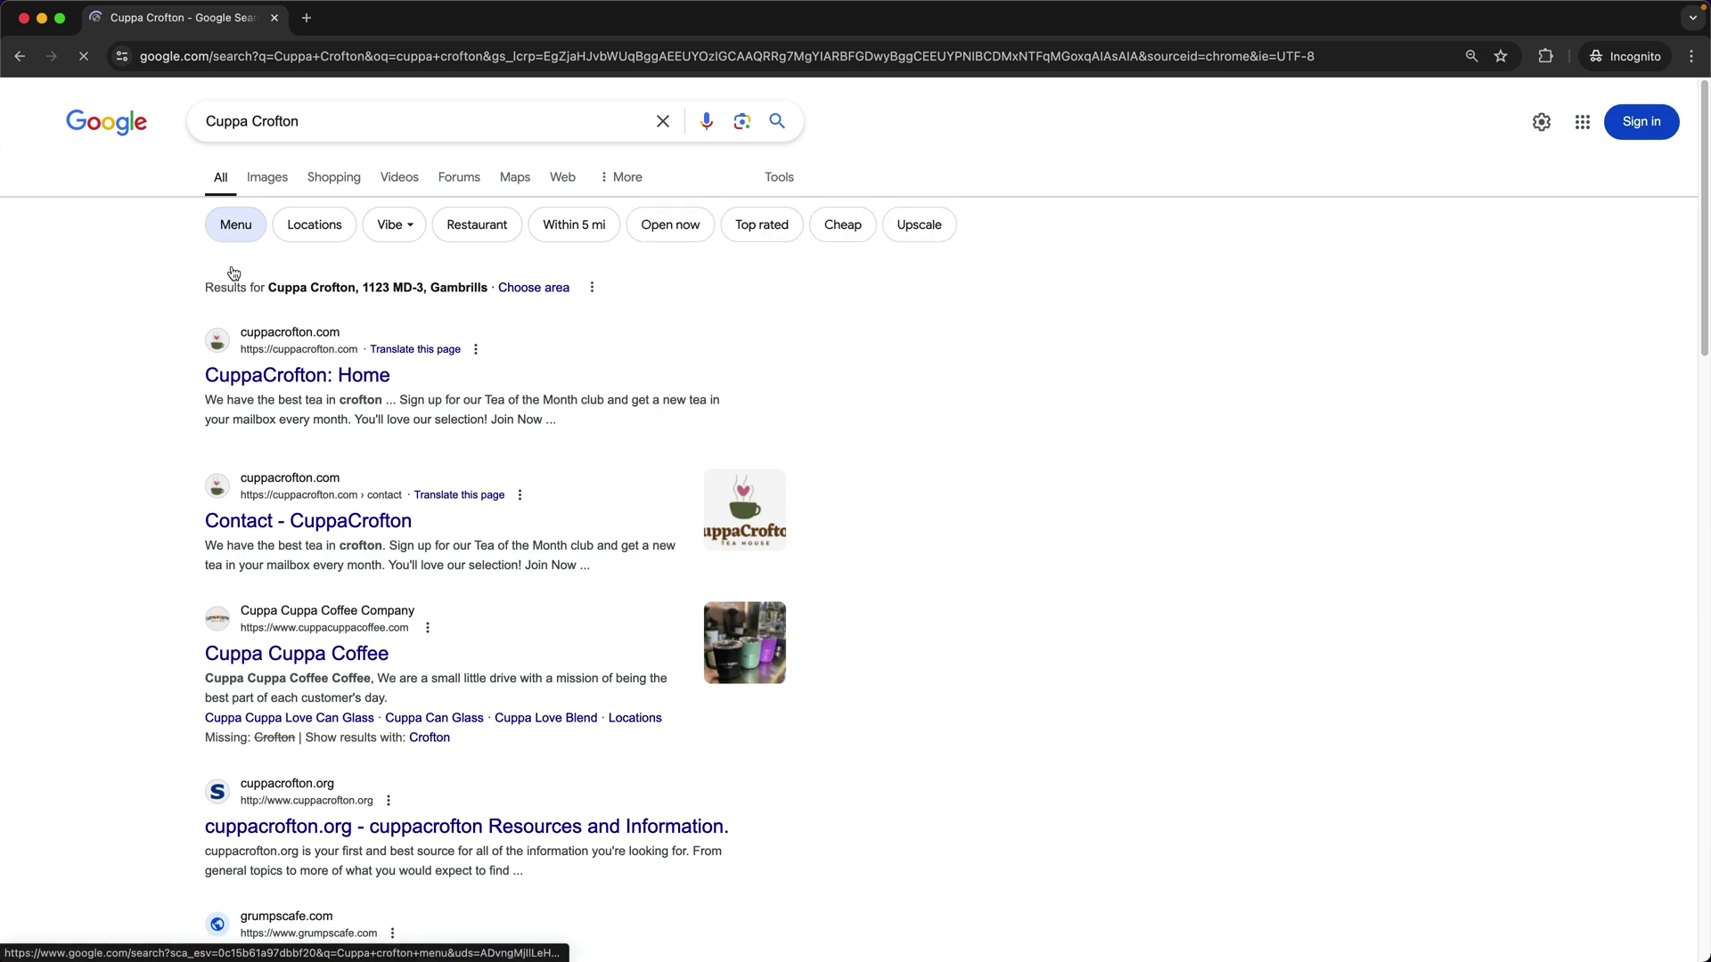
click(435, 130)
text(ga)
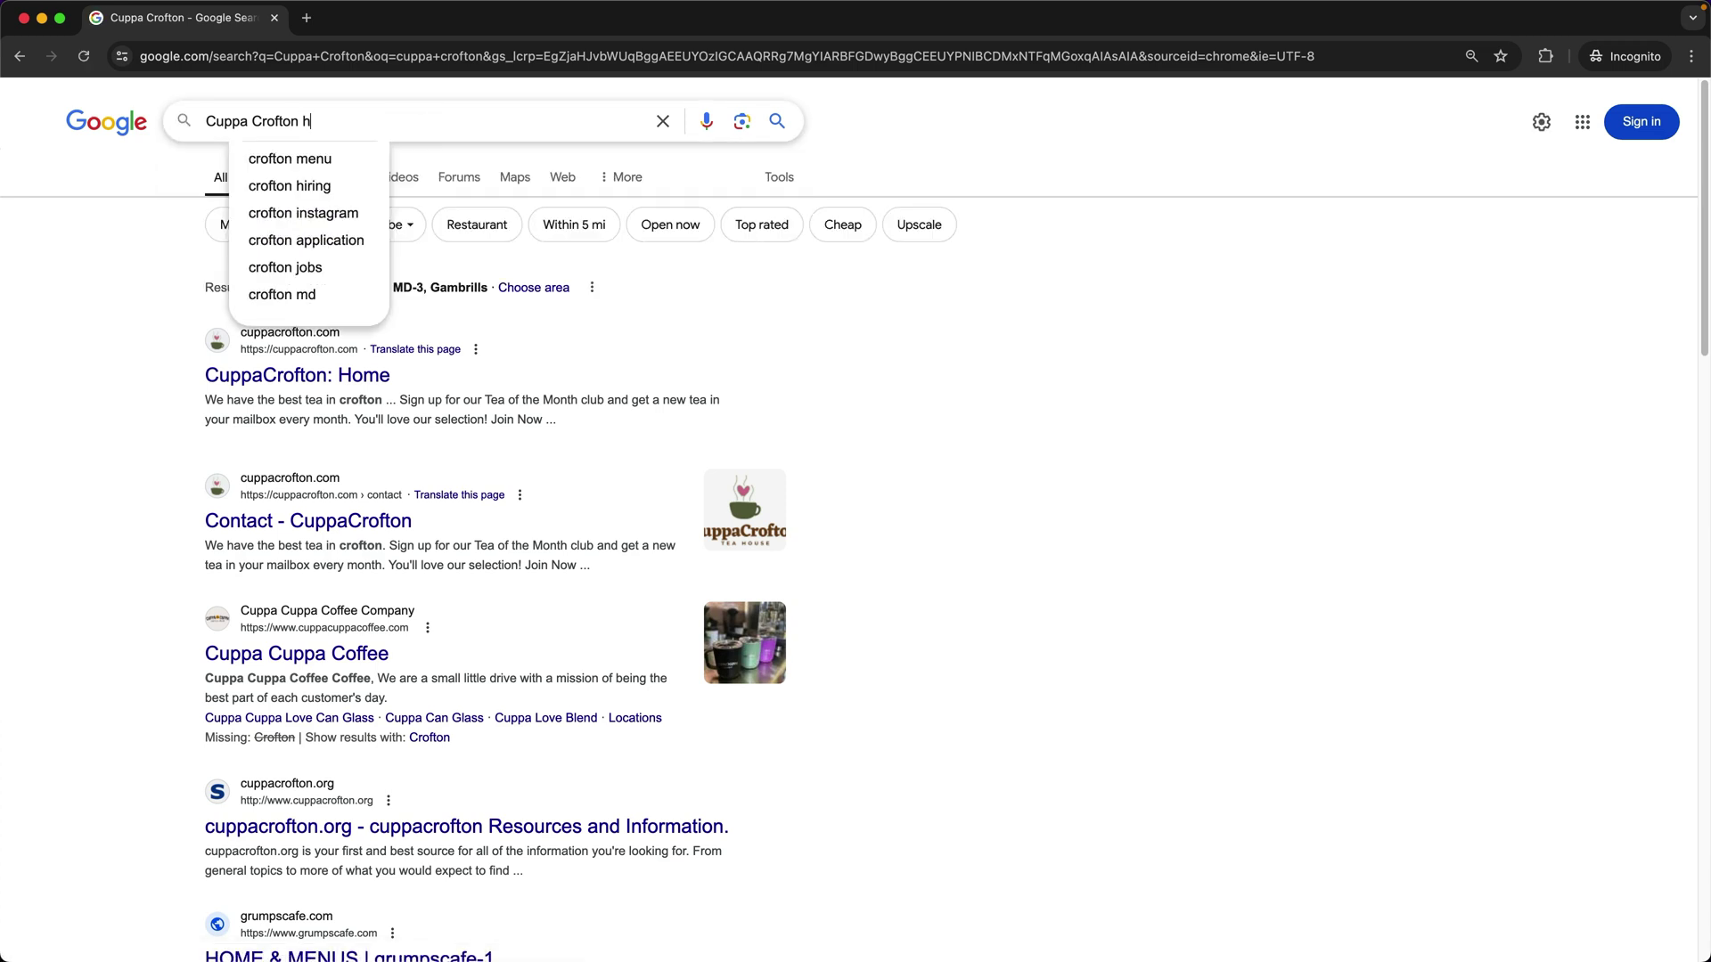
text(mbrills, md)
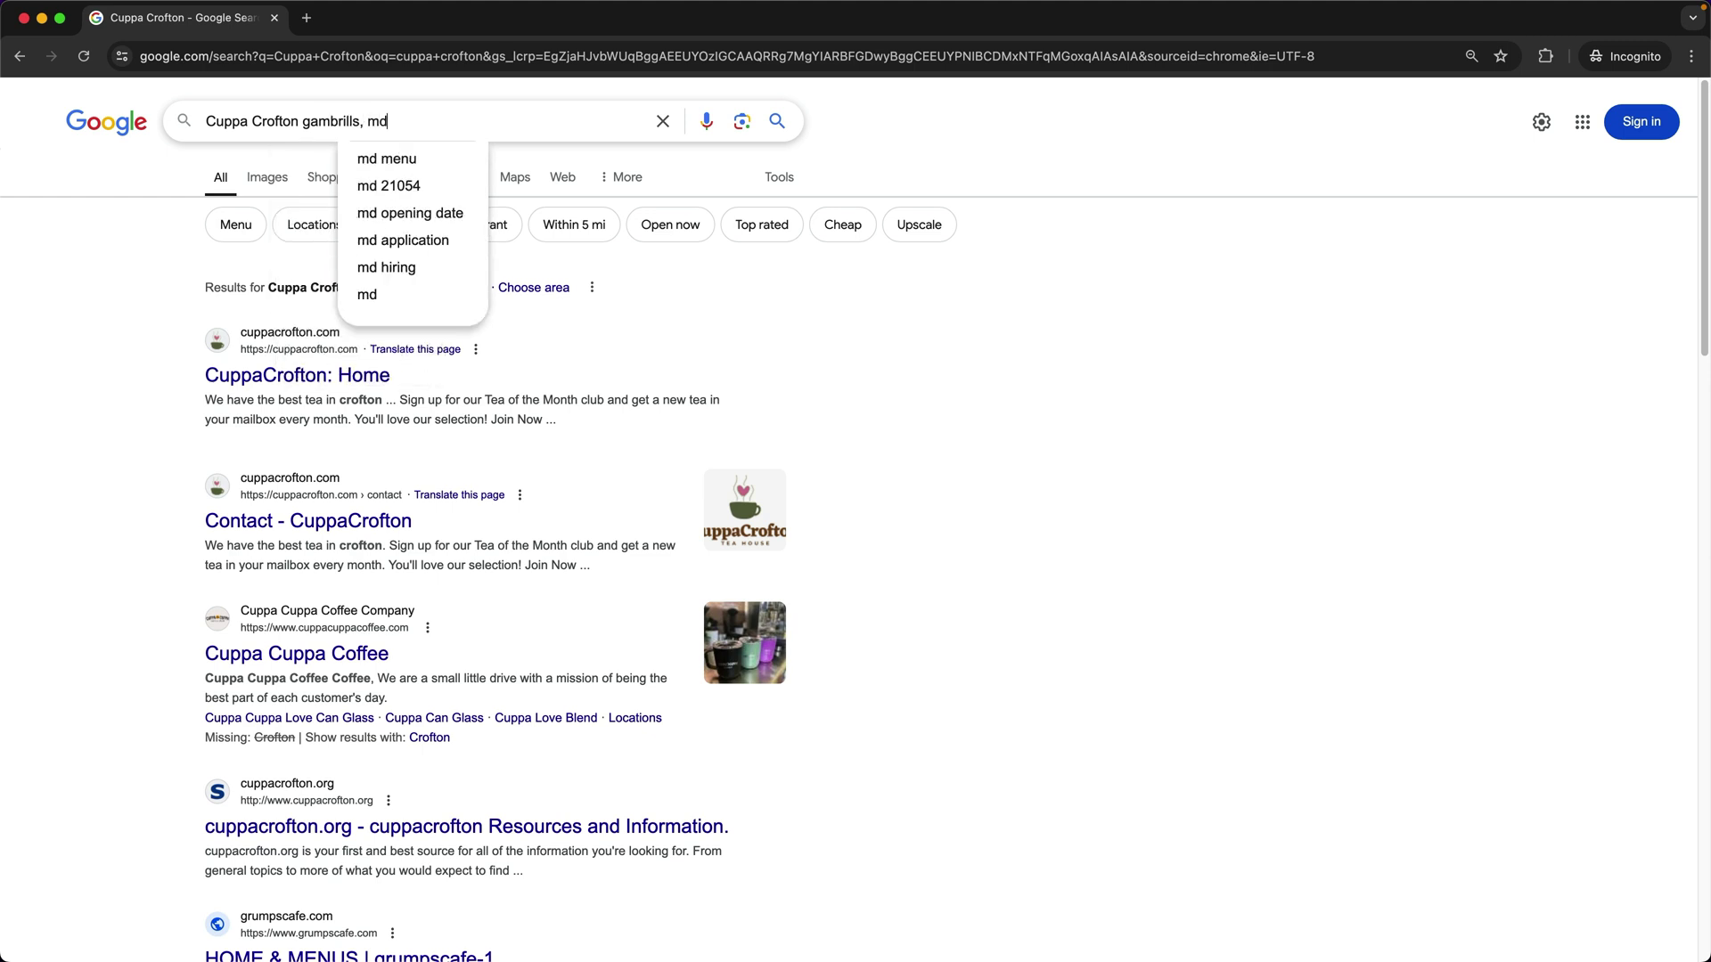
key(Return)
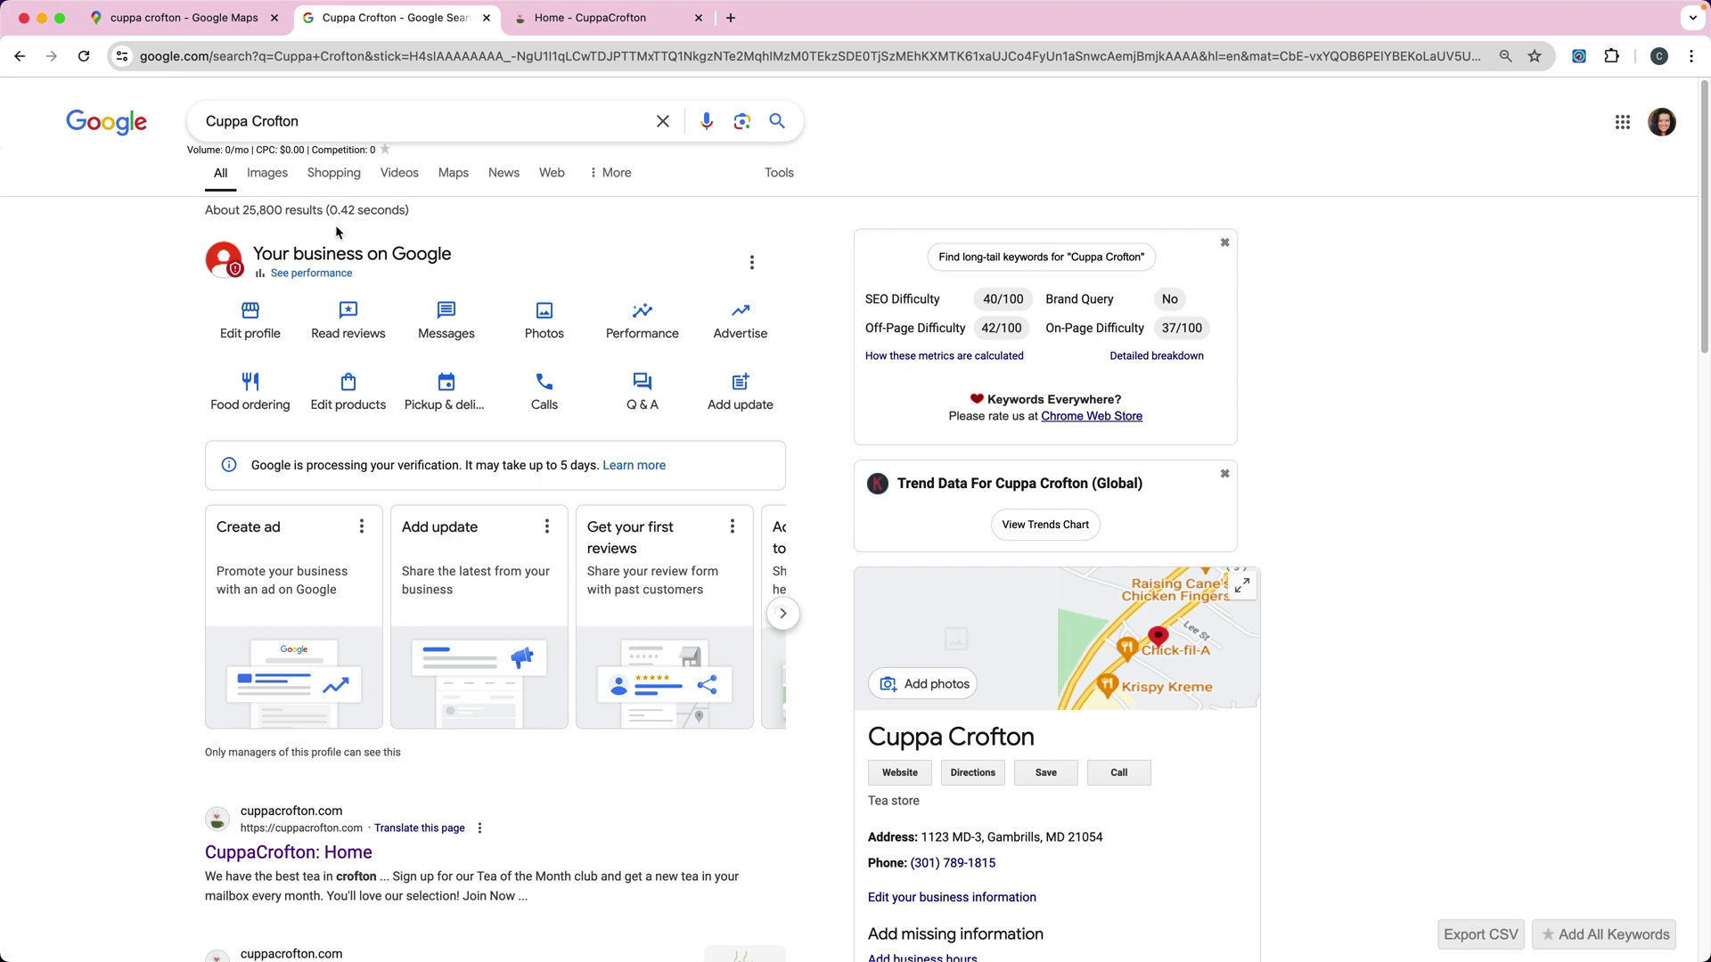
Step: Return to the earlier Business Profile page via Back history and open the Businesses list
click(300, 56)
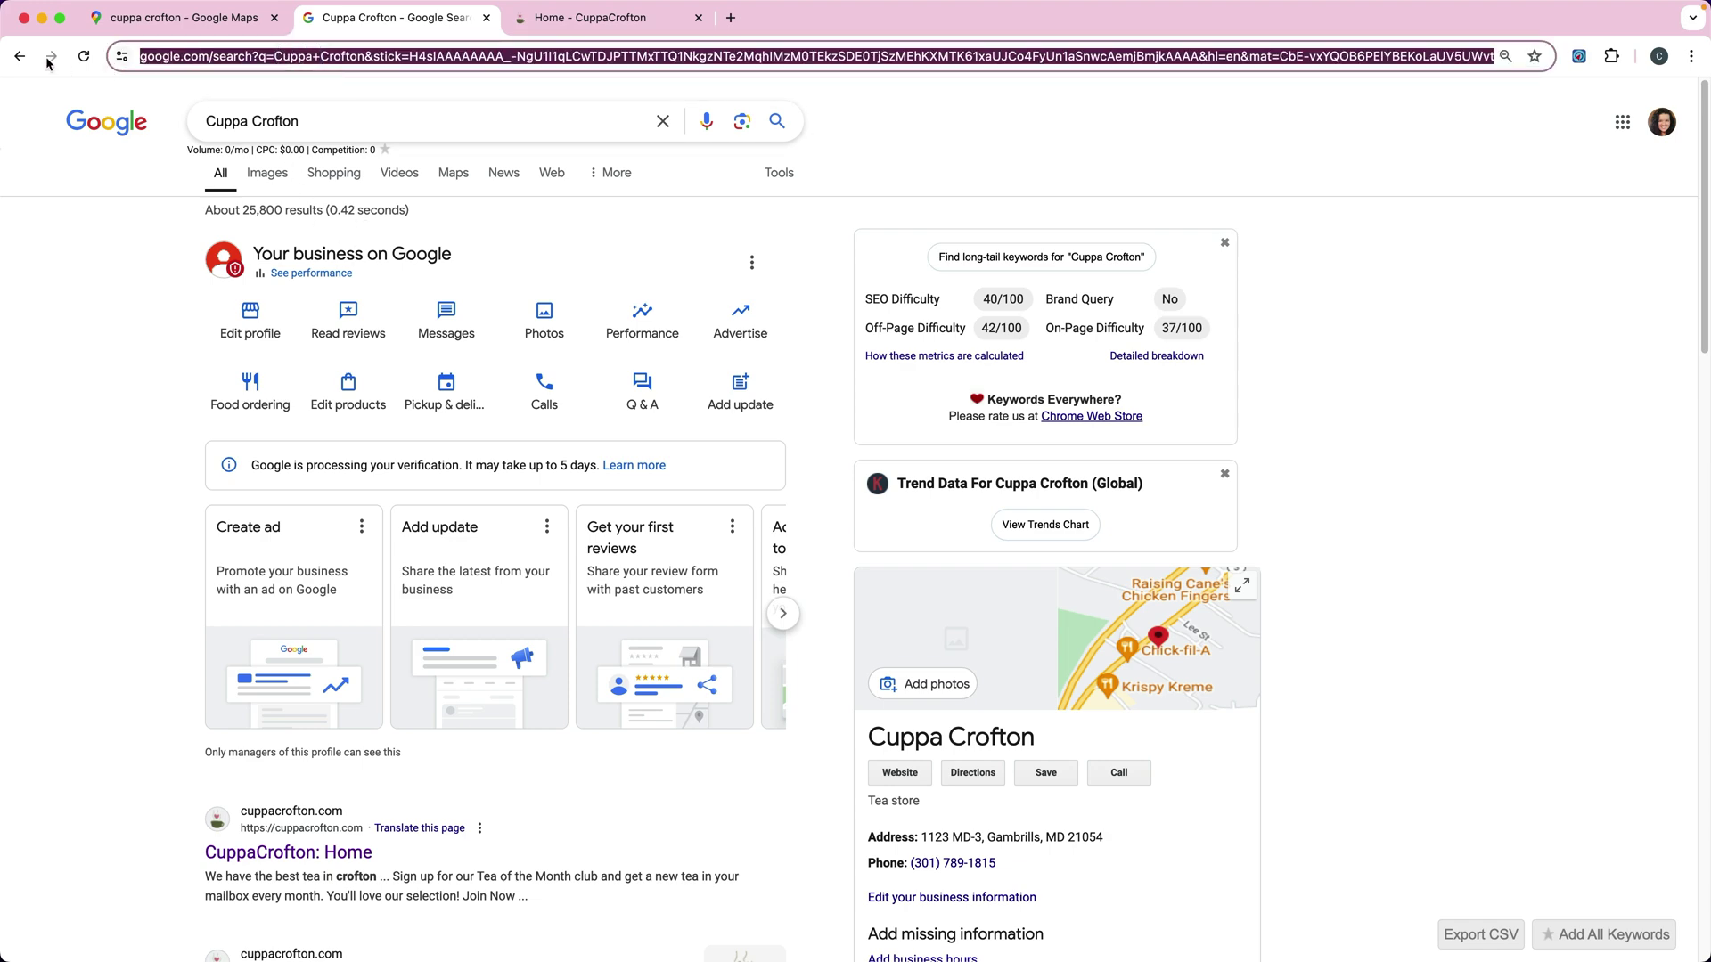
right_click(19, 56)
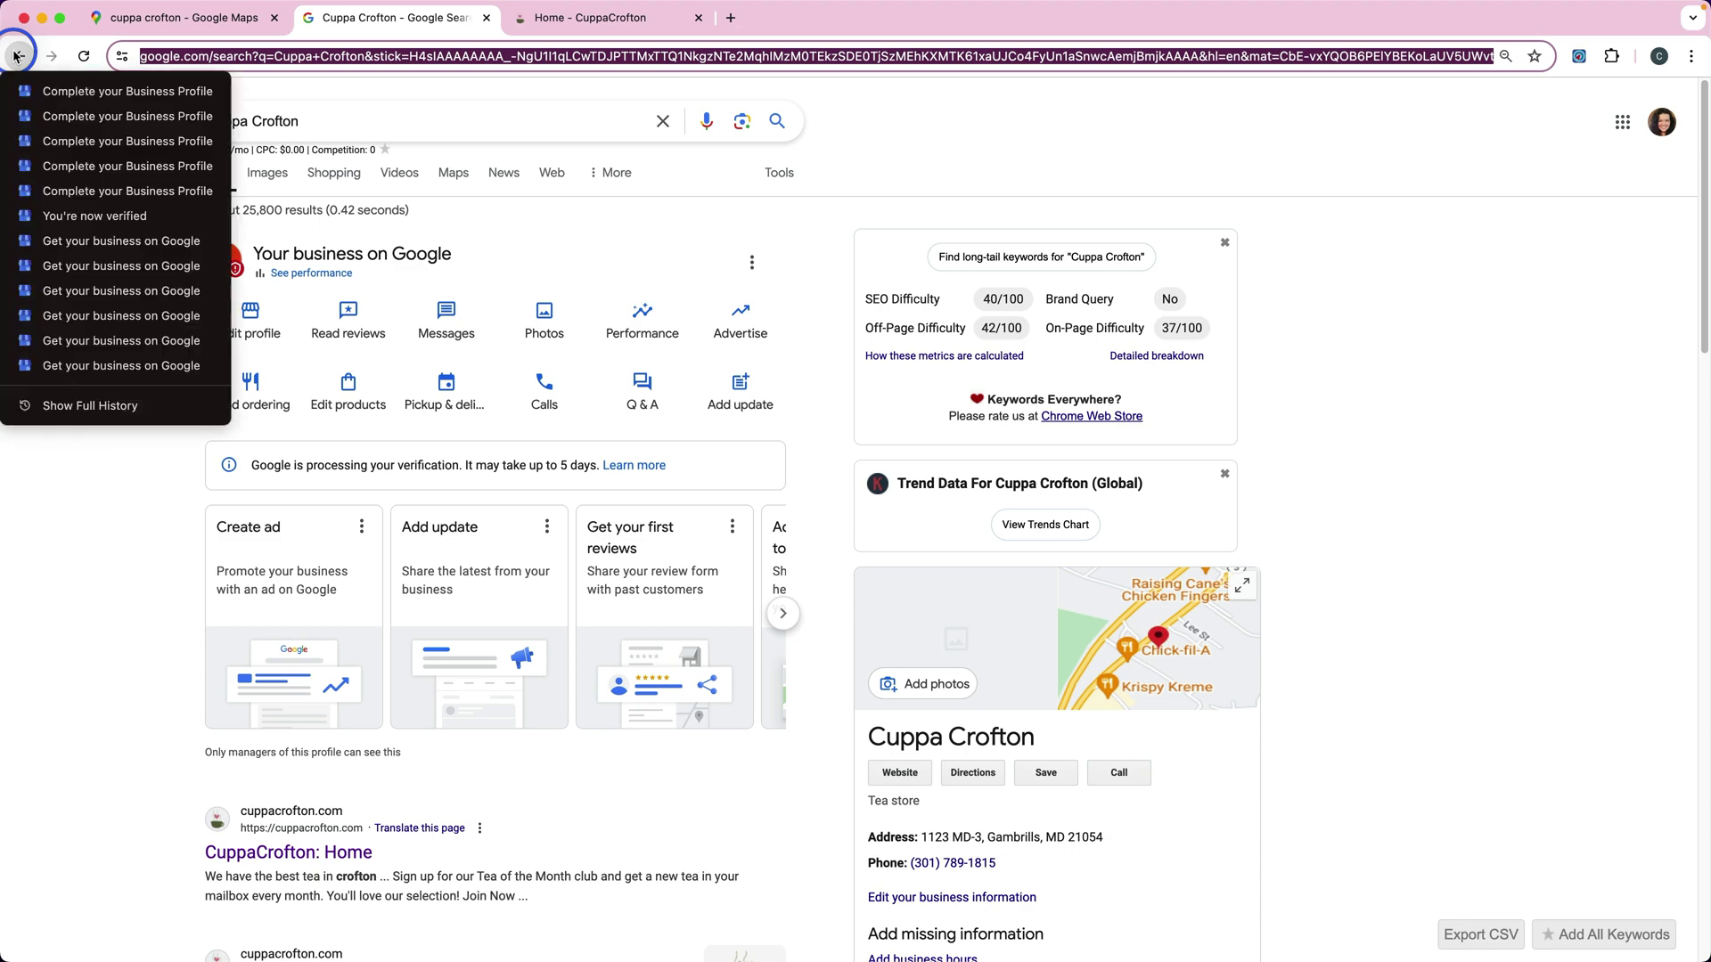
click(106, 366)
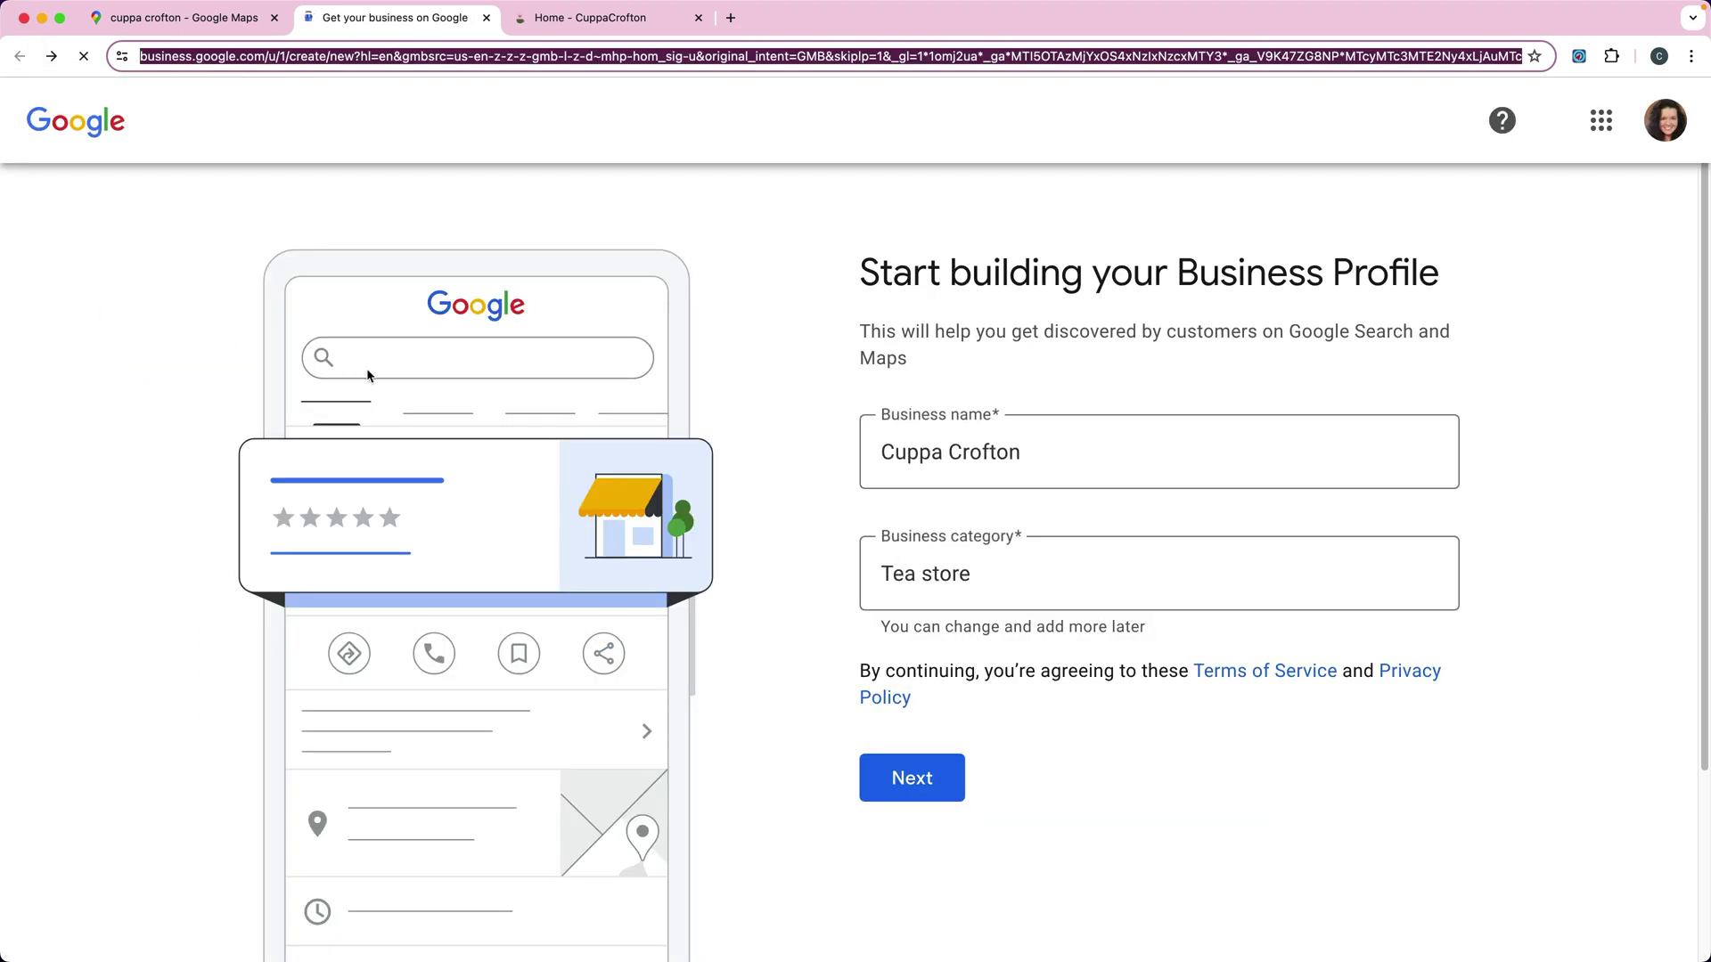
click(55, 134)
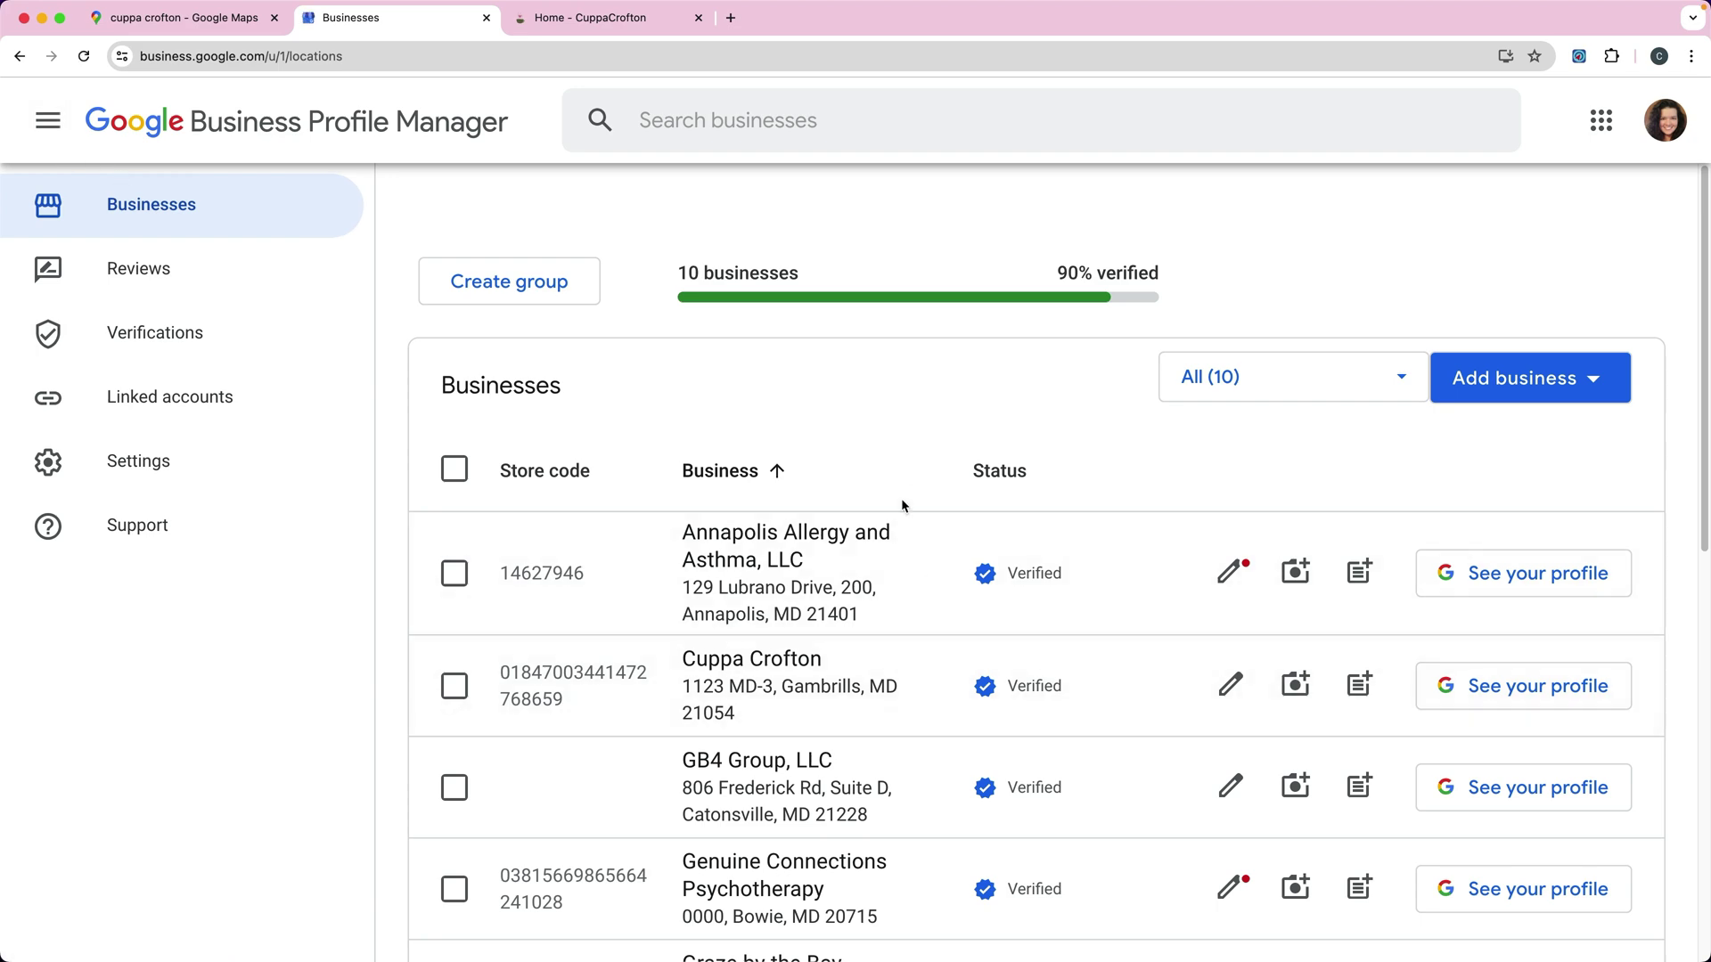
scroll(916, 554, down, 2)
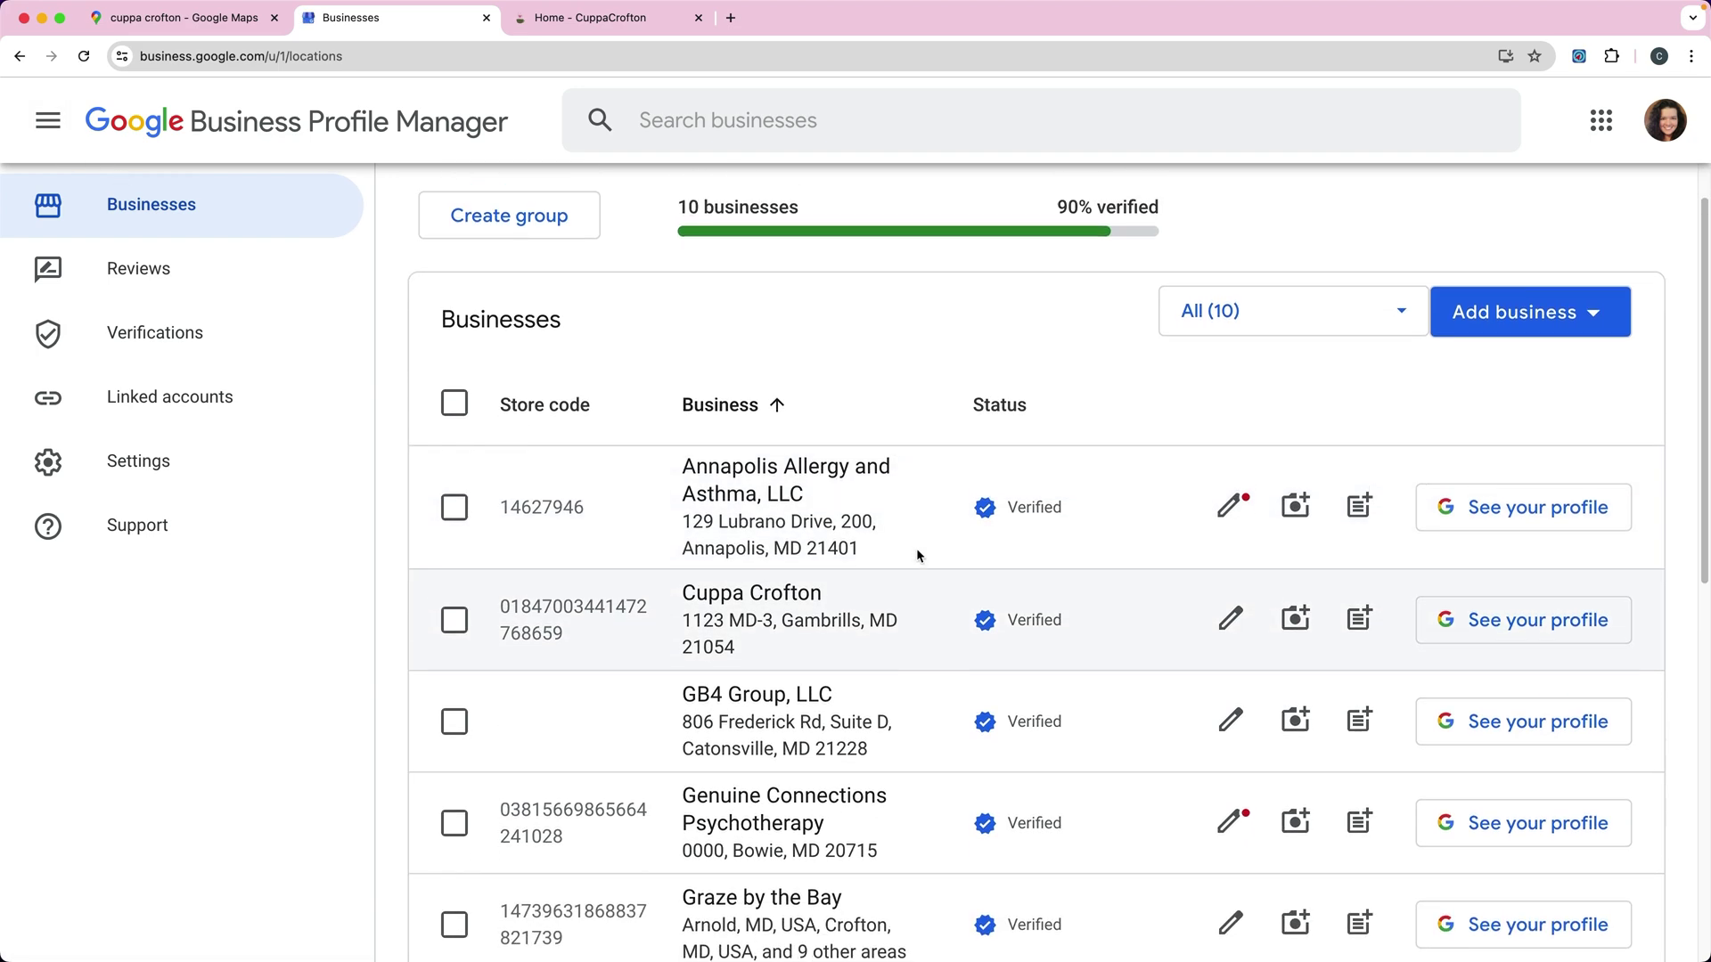
scroll(905, 561, down, 10)
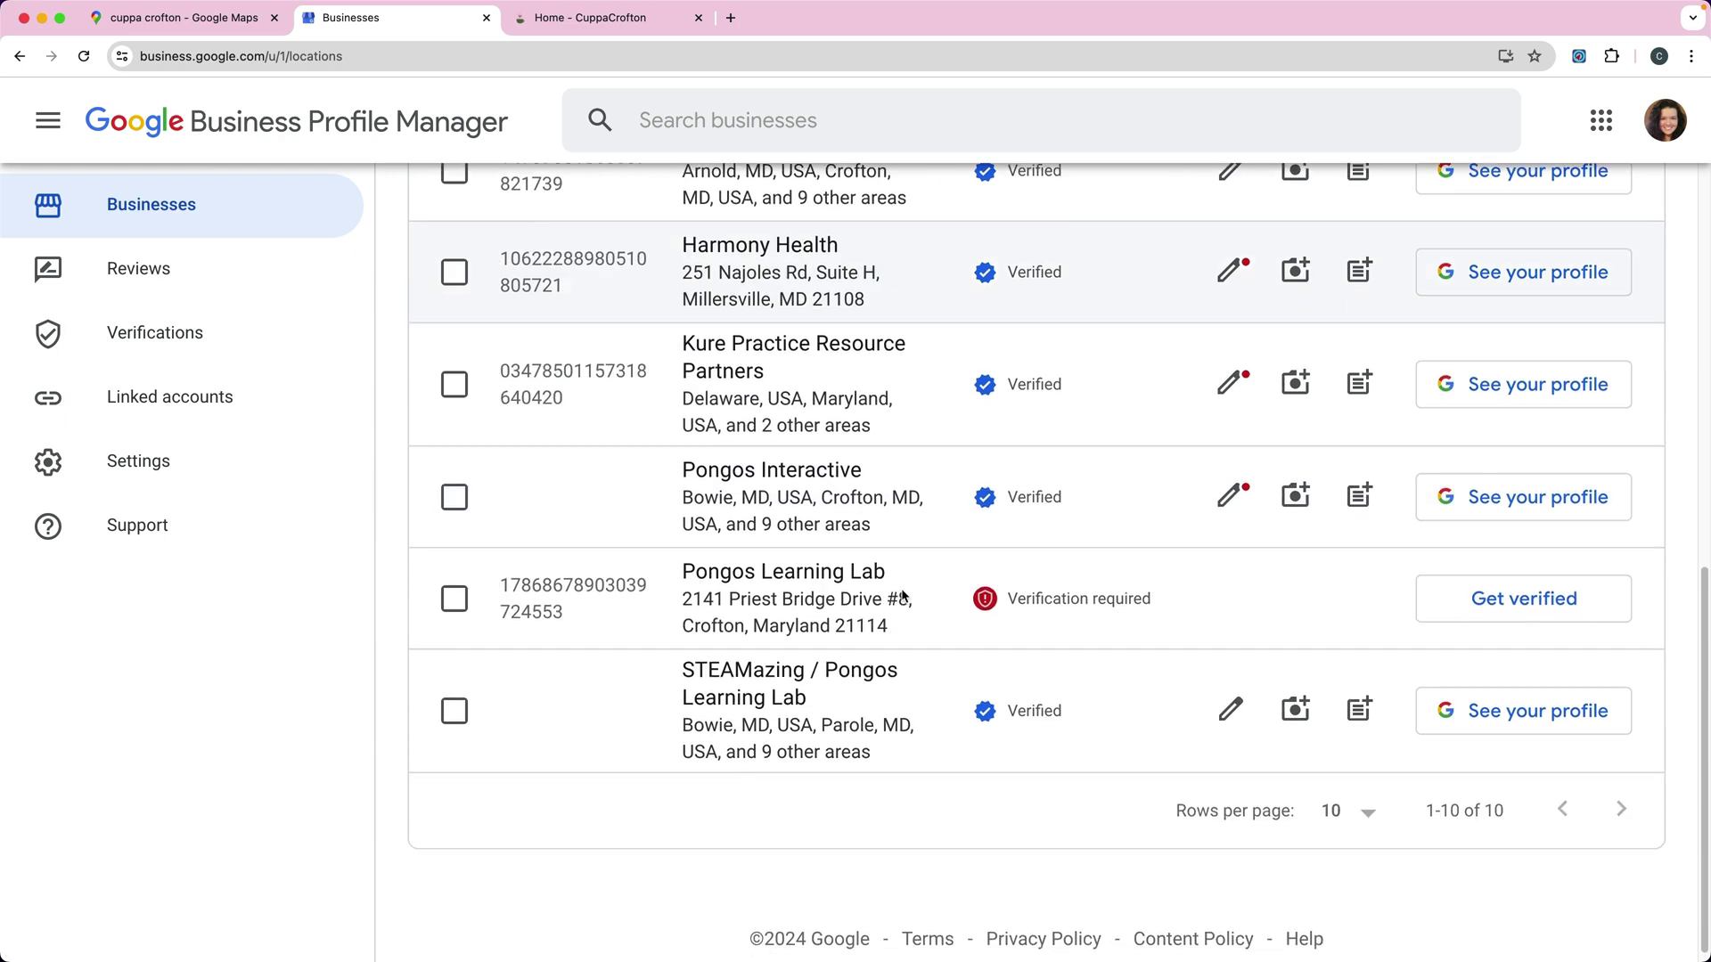
scroll(903, 595, up, 12)
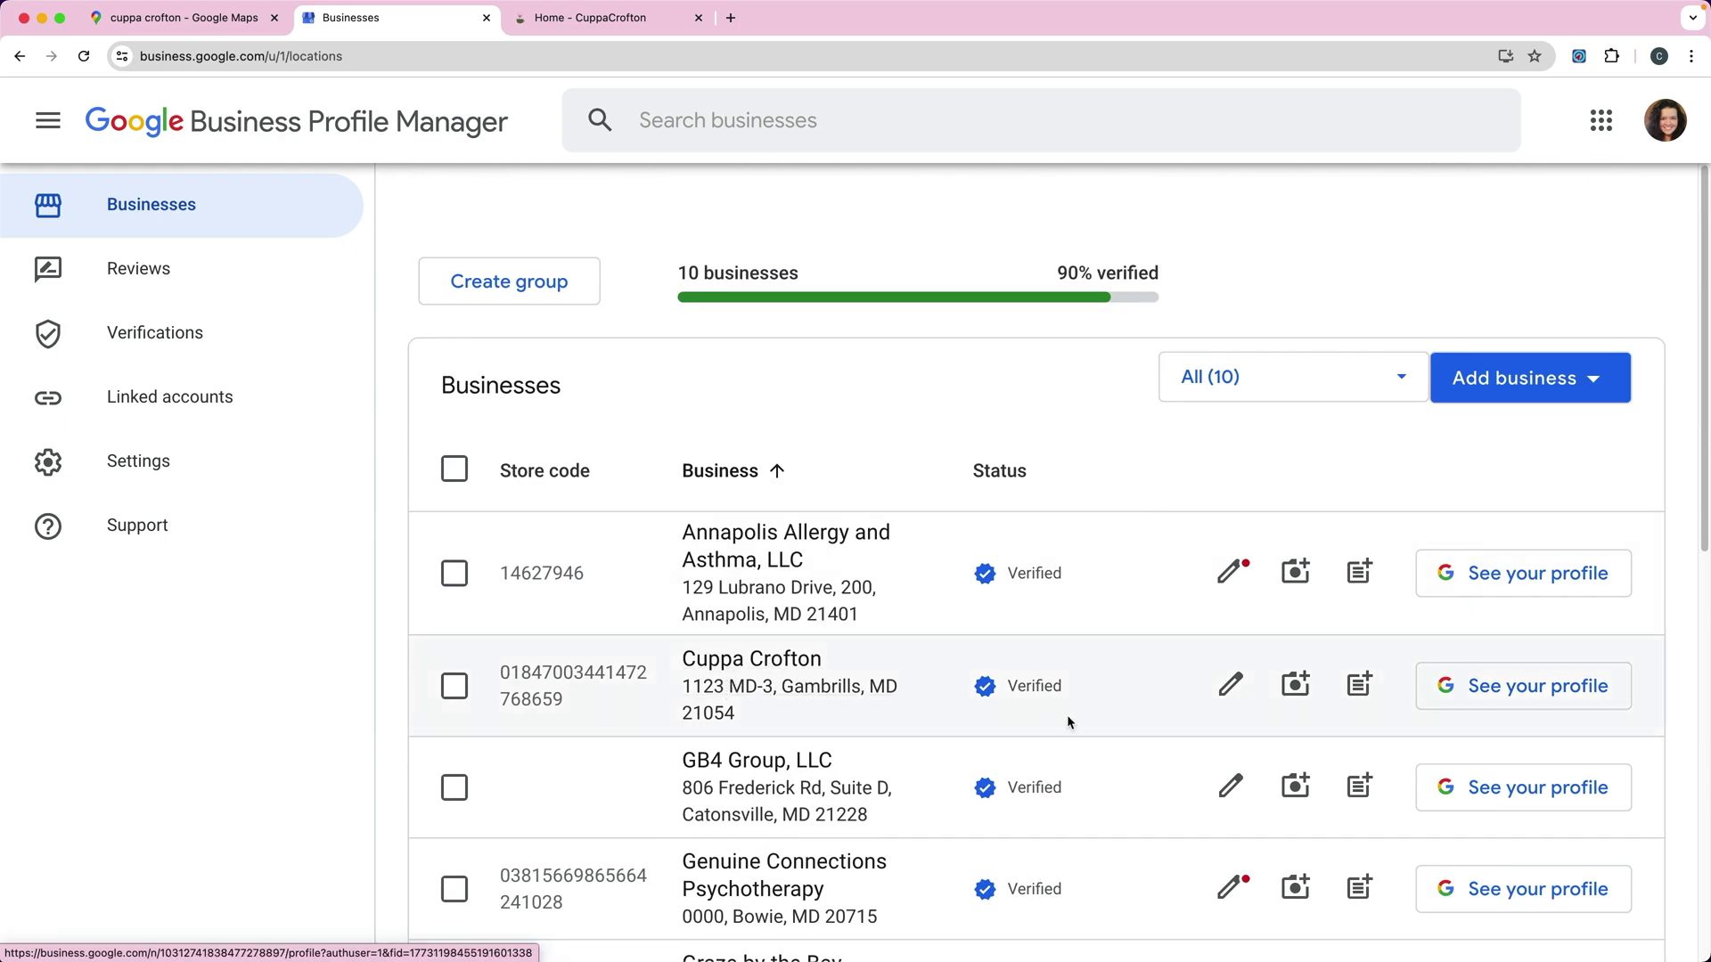
click(1229, 685)
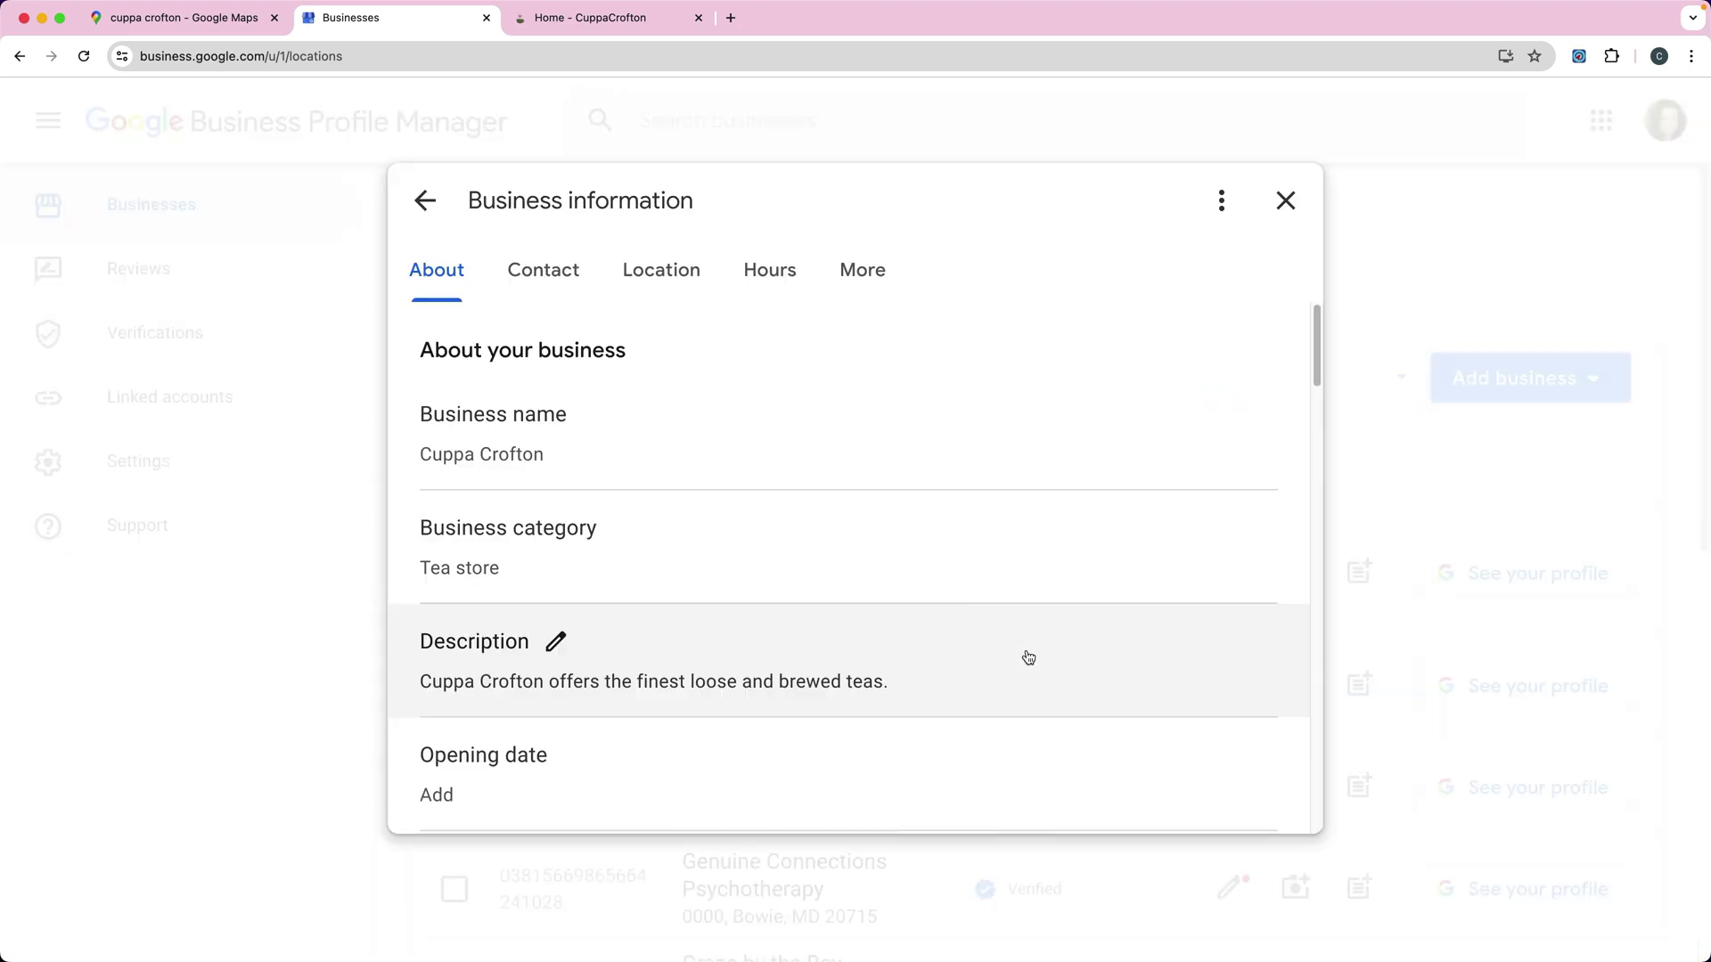
scroll(757, 515, down, 5)
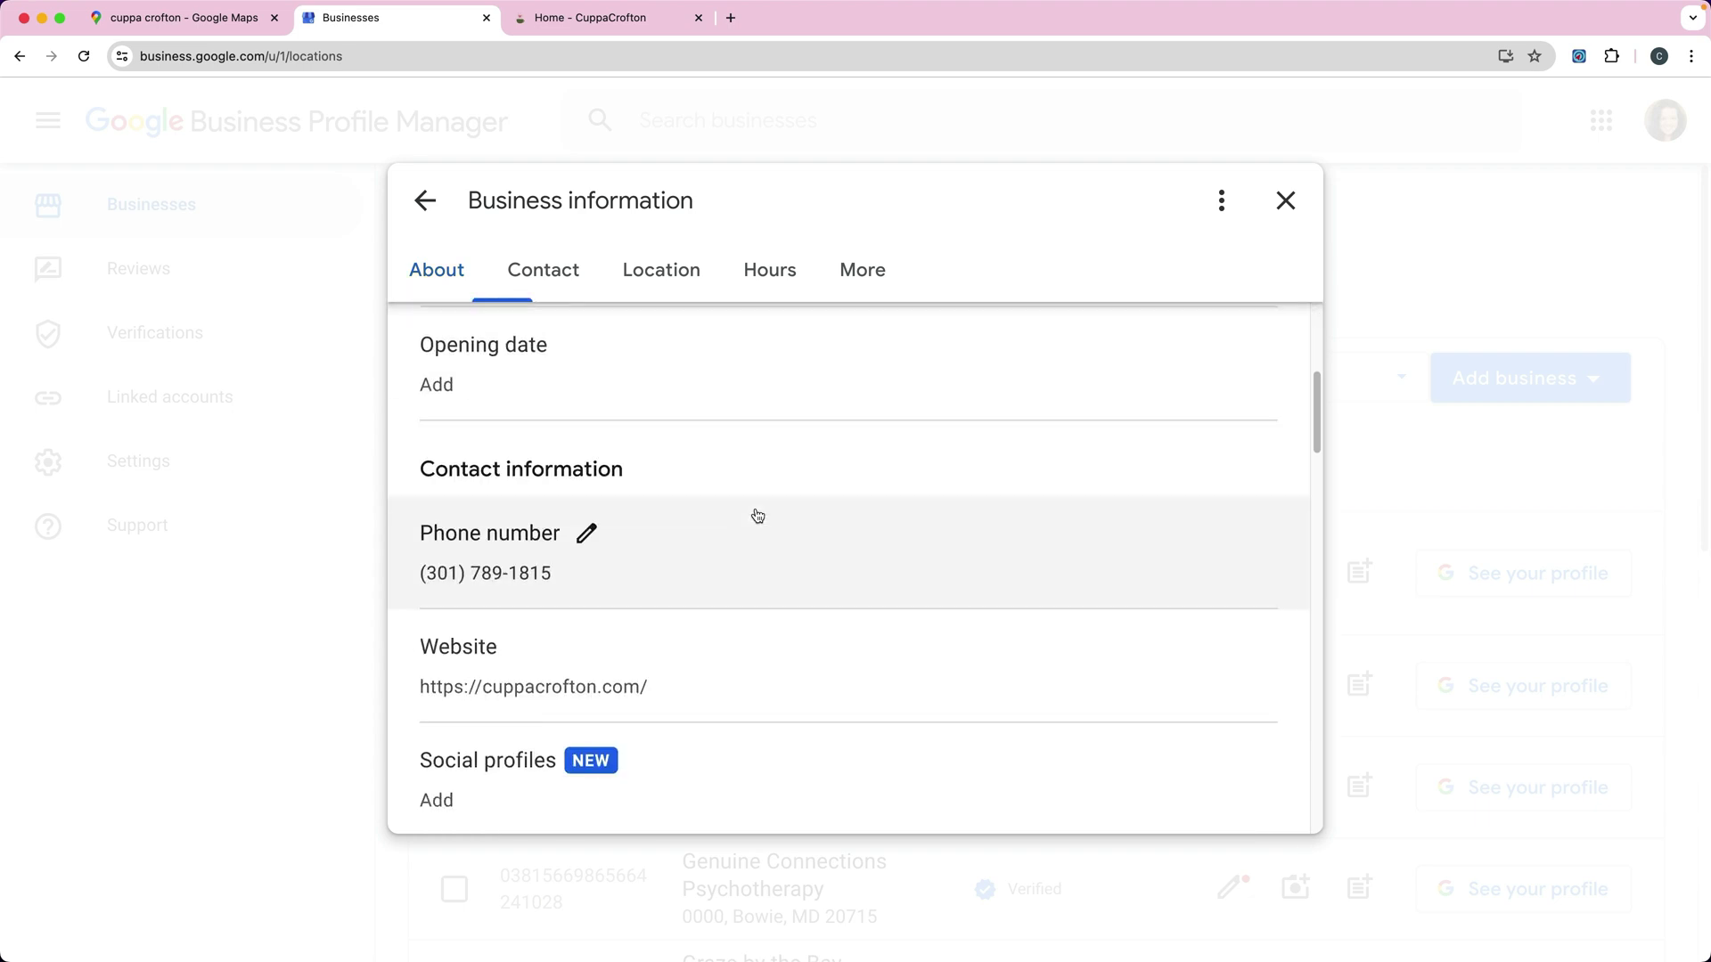
scroll(757, 515, up, 3)
scroll(760, 511, down, 10)
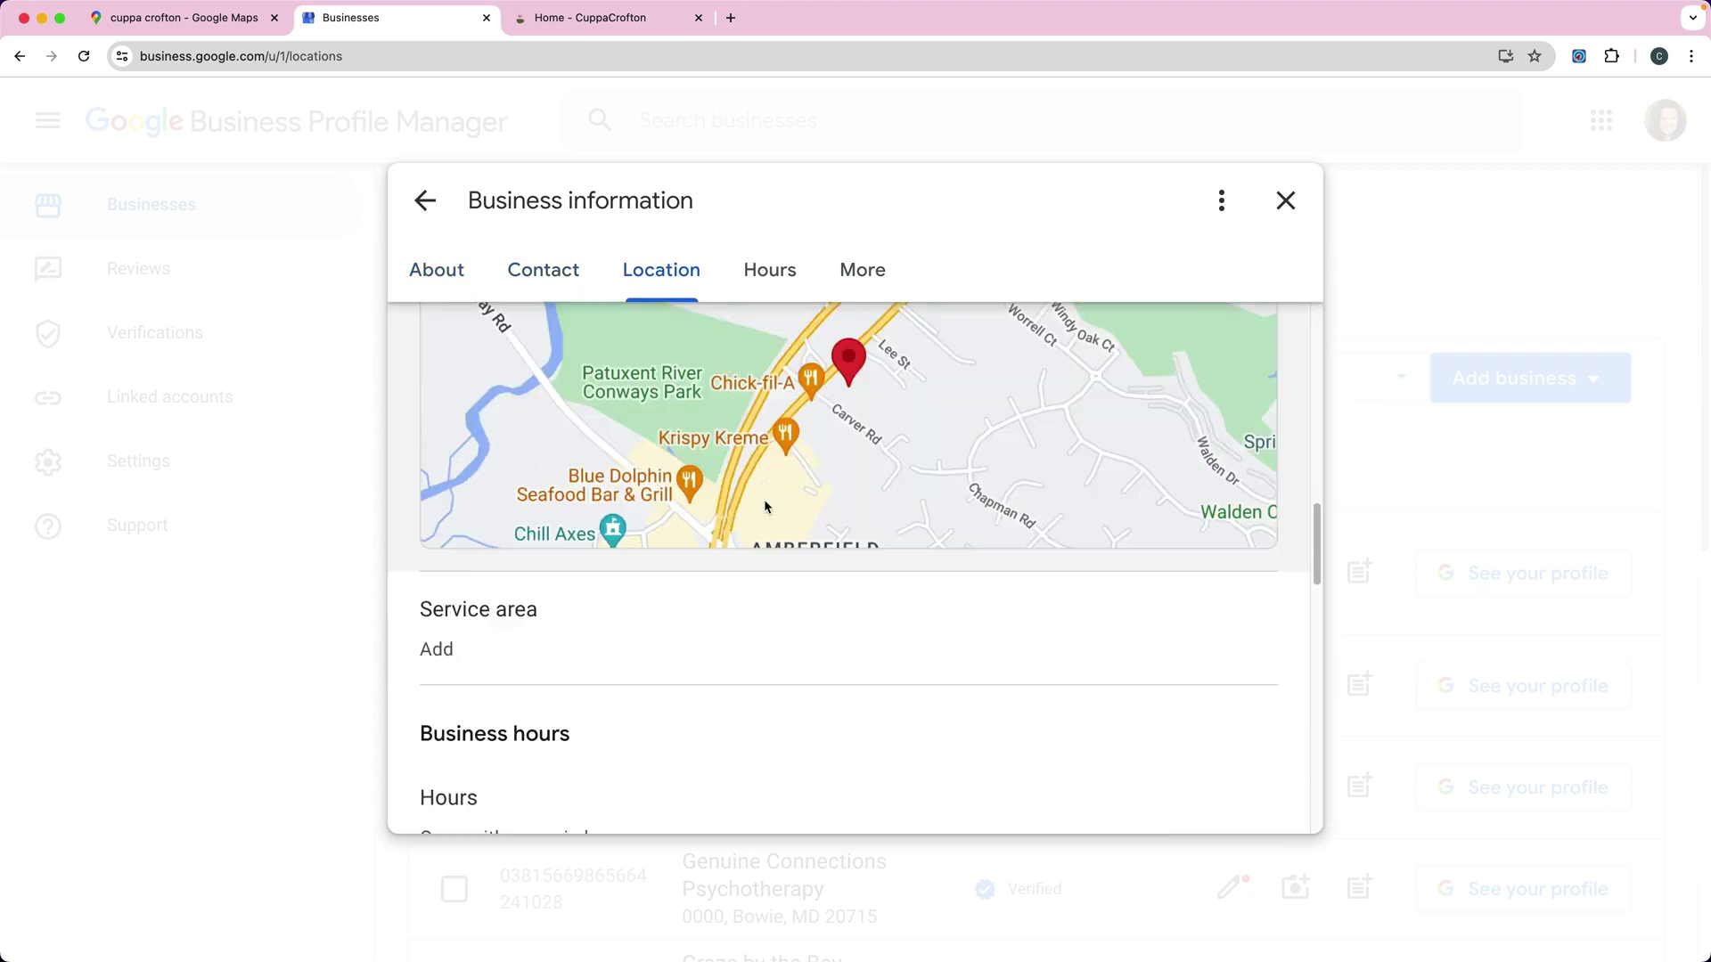
scroll(763, 505, down, 4)
scroll(765, 504, up, 15)
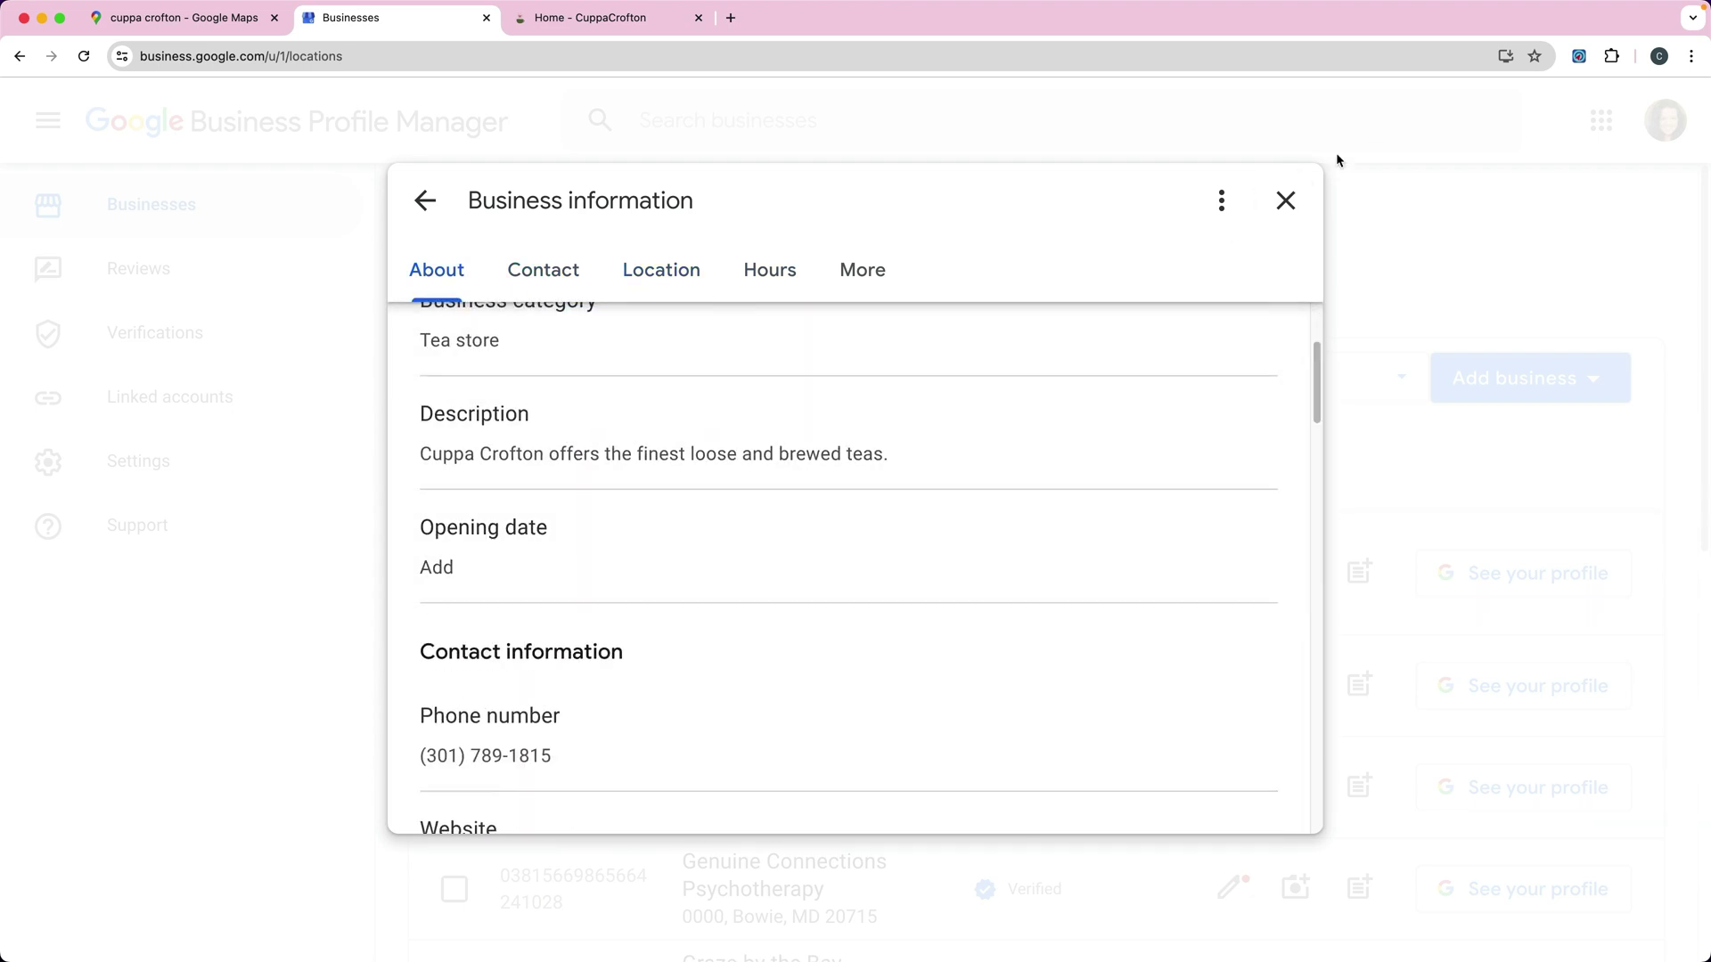
click(1285, 200)
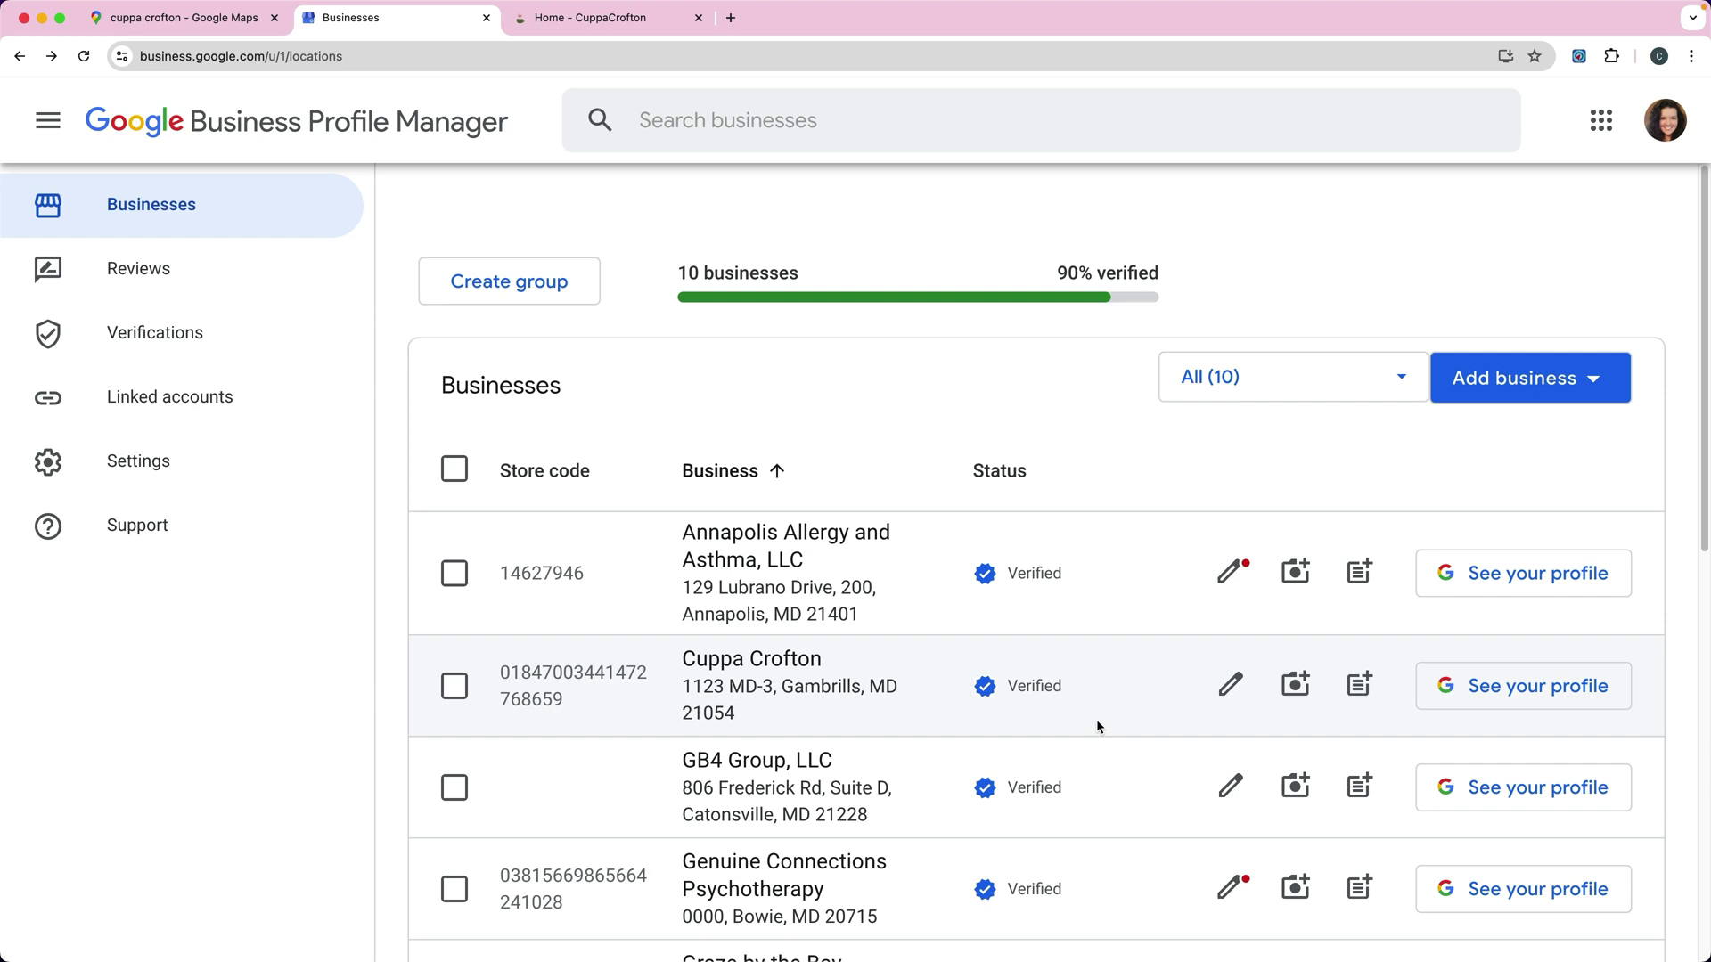
Step: In the location details, search 'Anne Arunde', add Anne Arundel County as service area, and save
click(1229, 688)
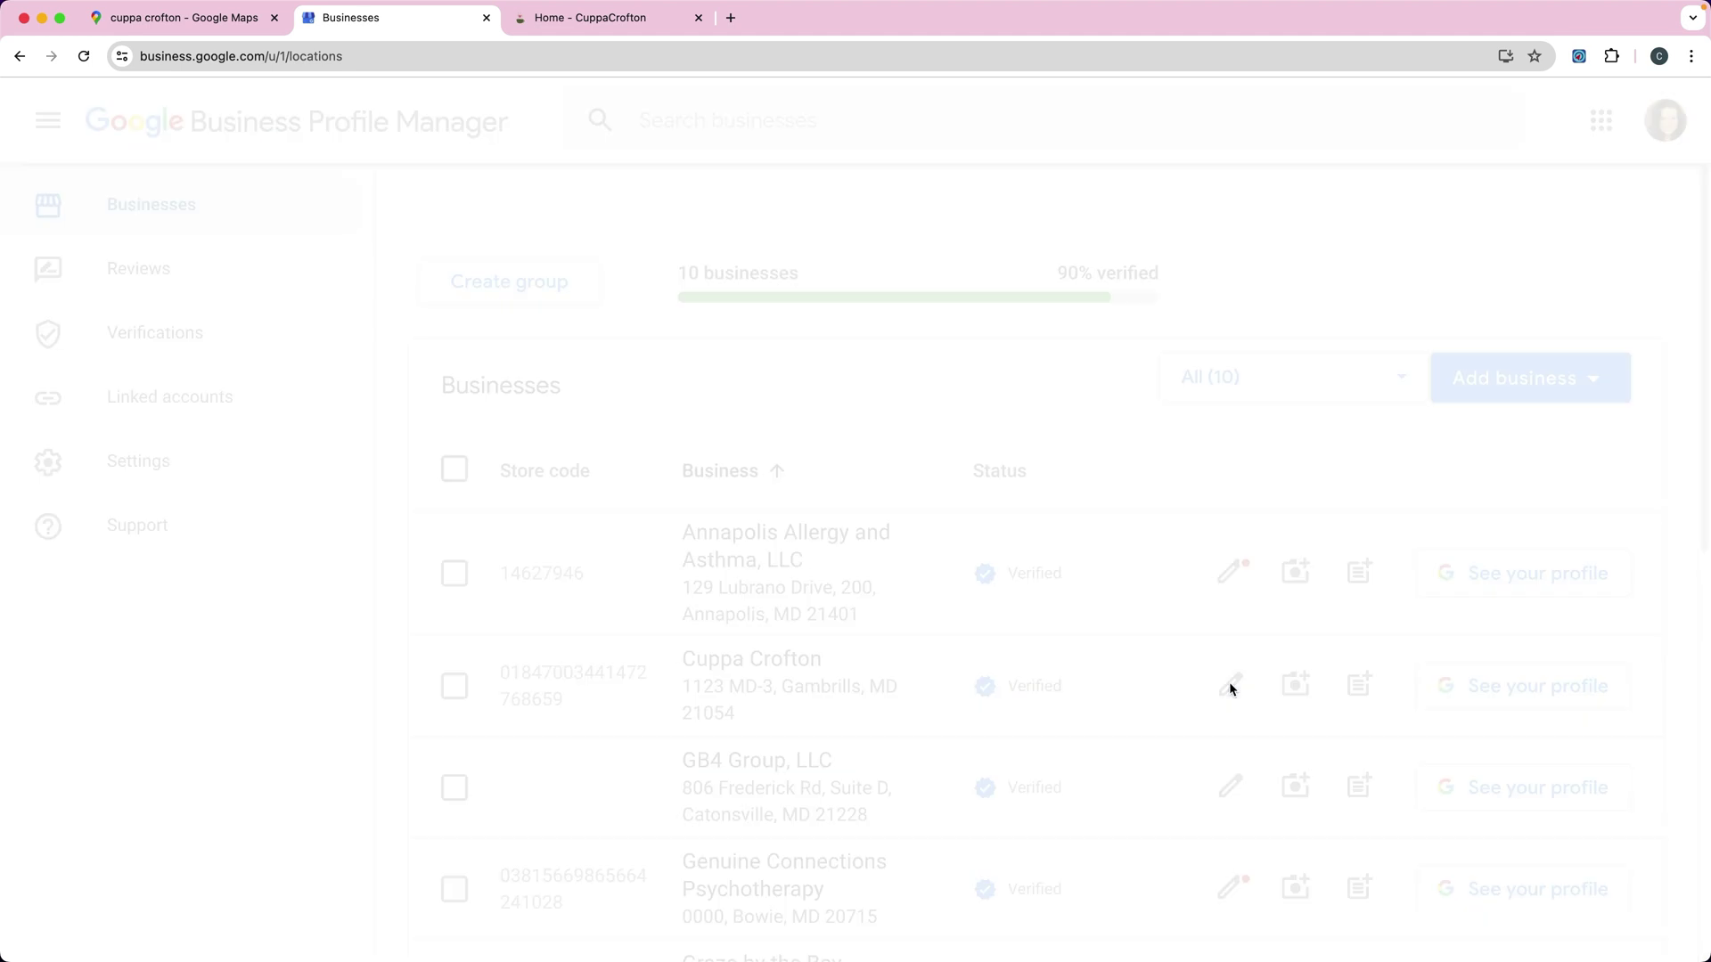
click(659, 273)
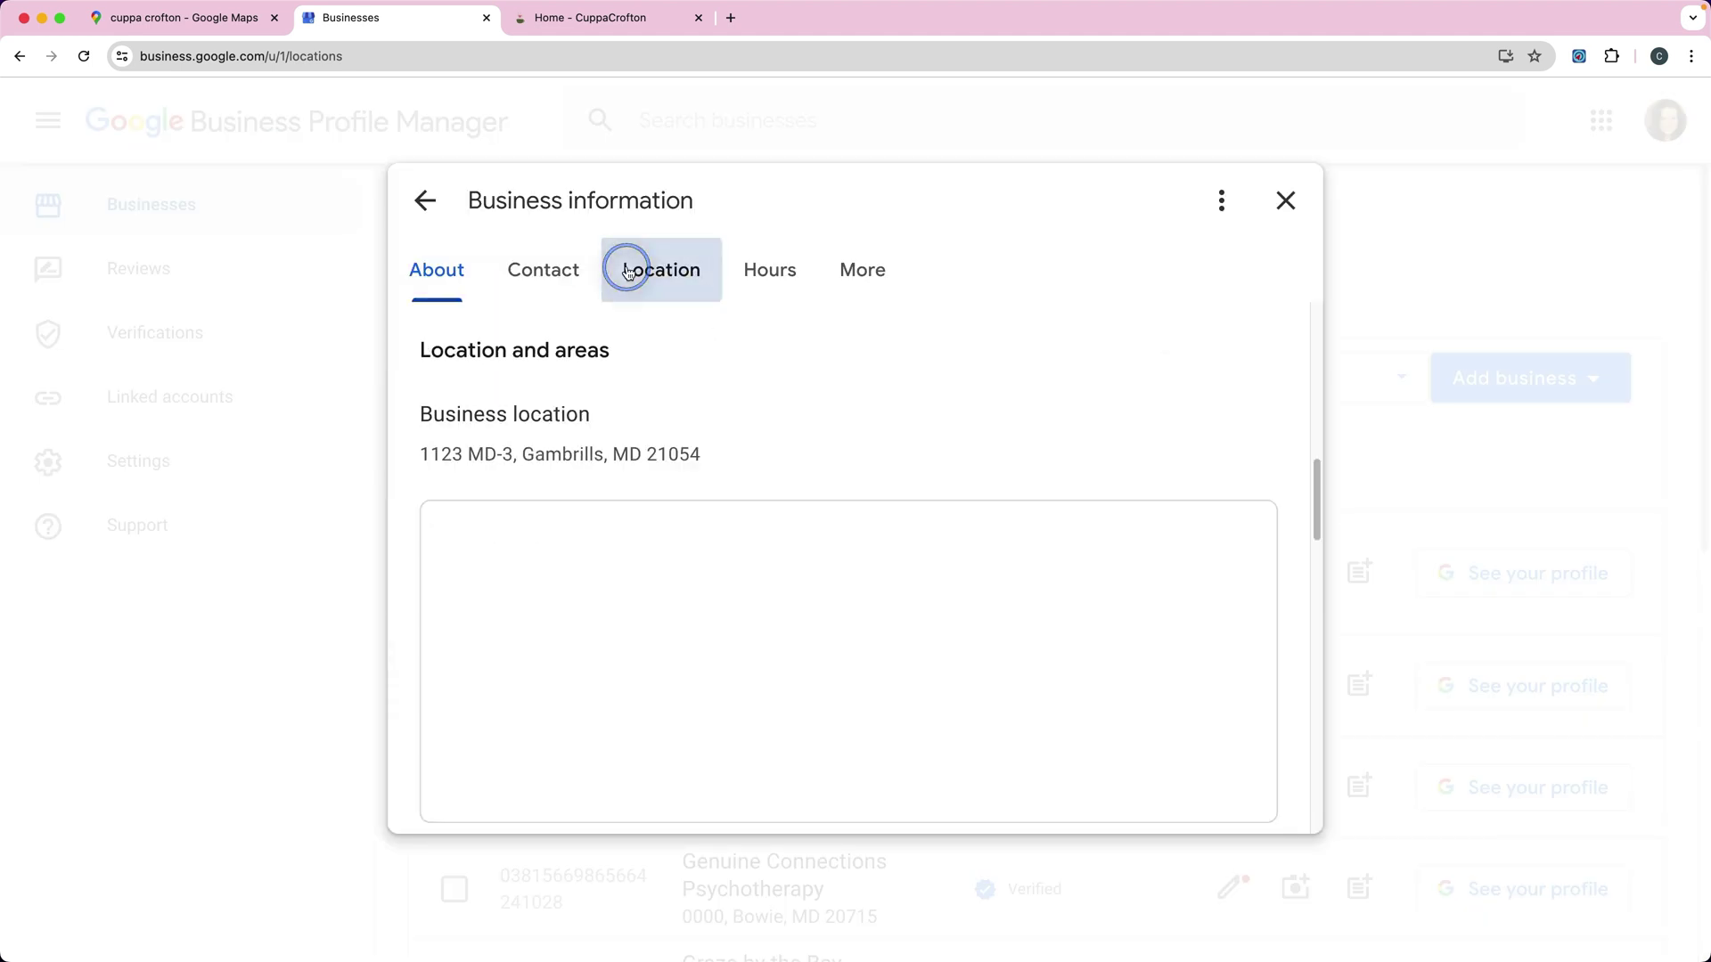
scroll(870, 392, down, 5)
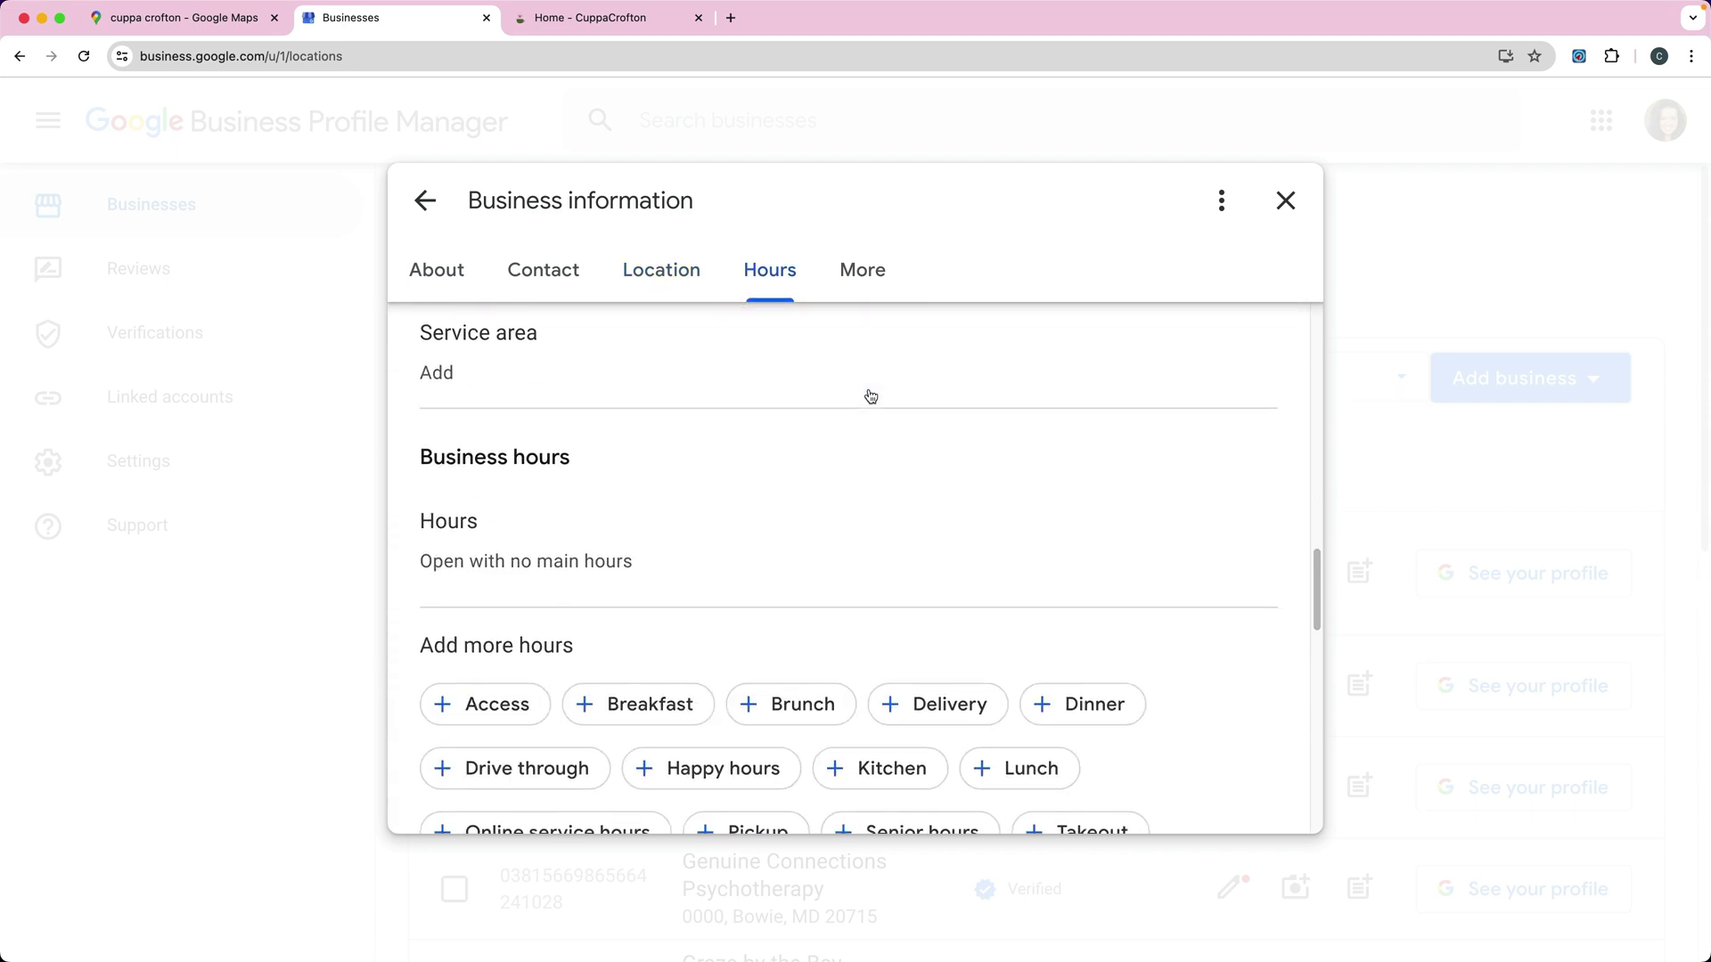
mouse_move(470, 451)
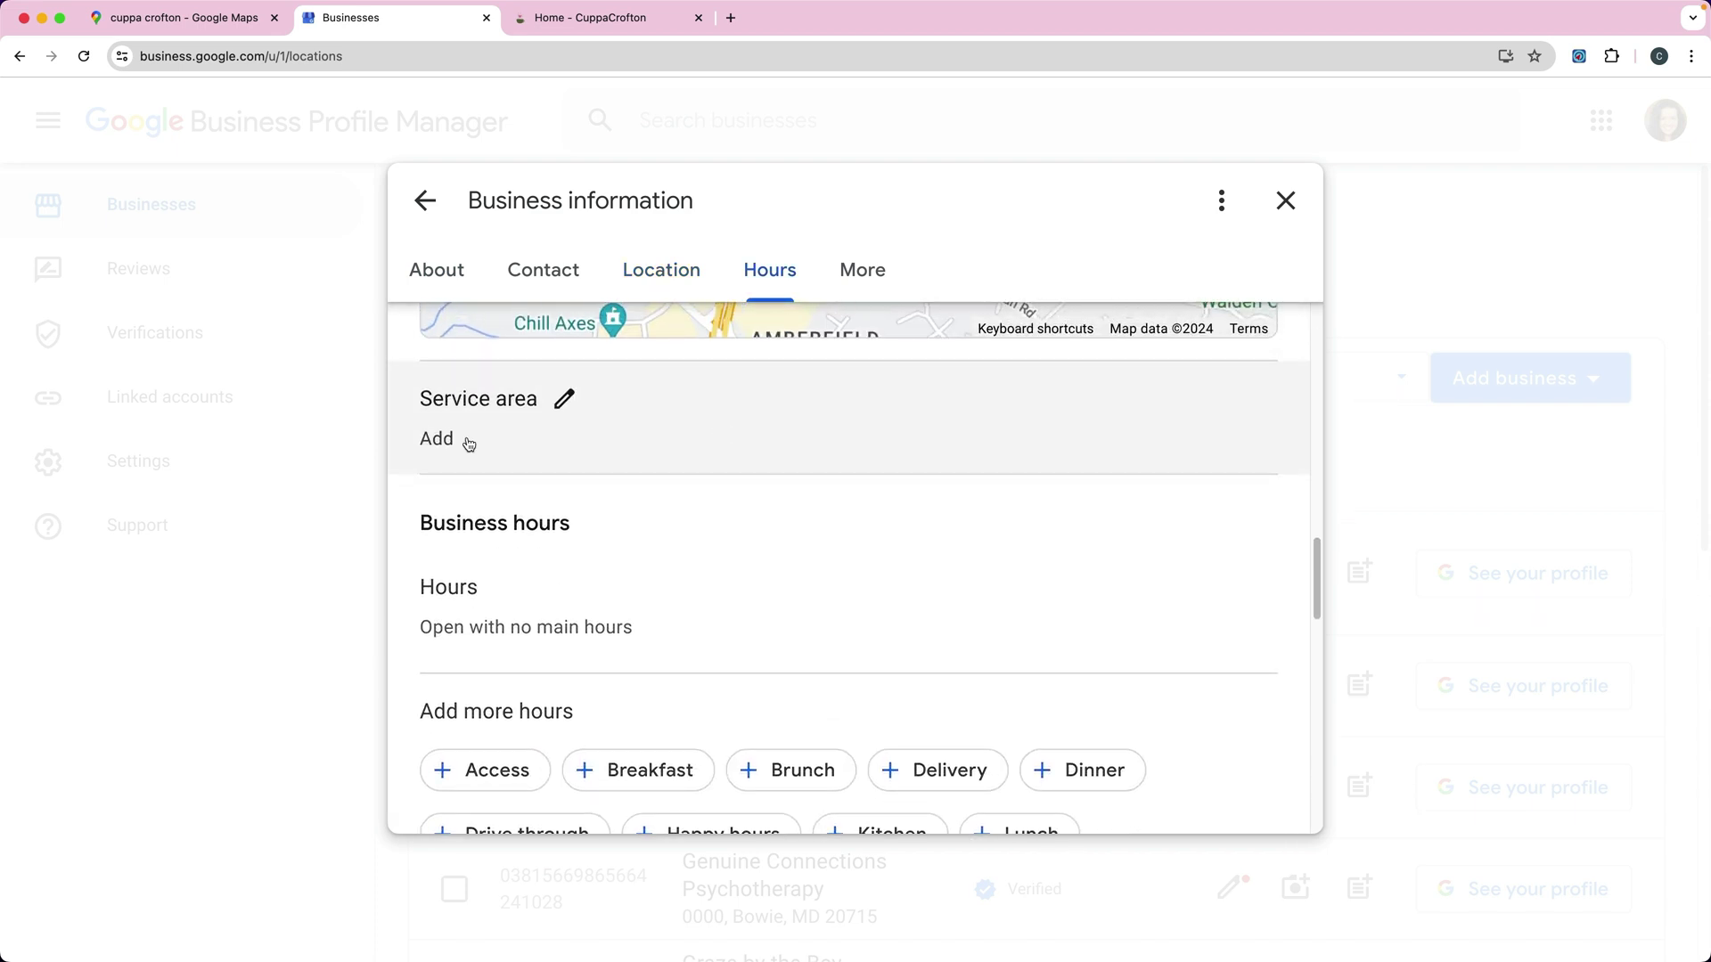
click(565, 400)
click(560, 519)
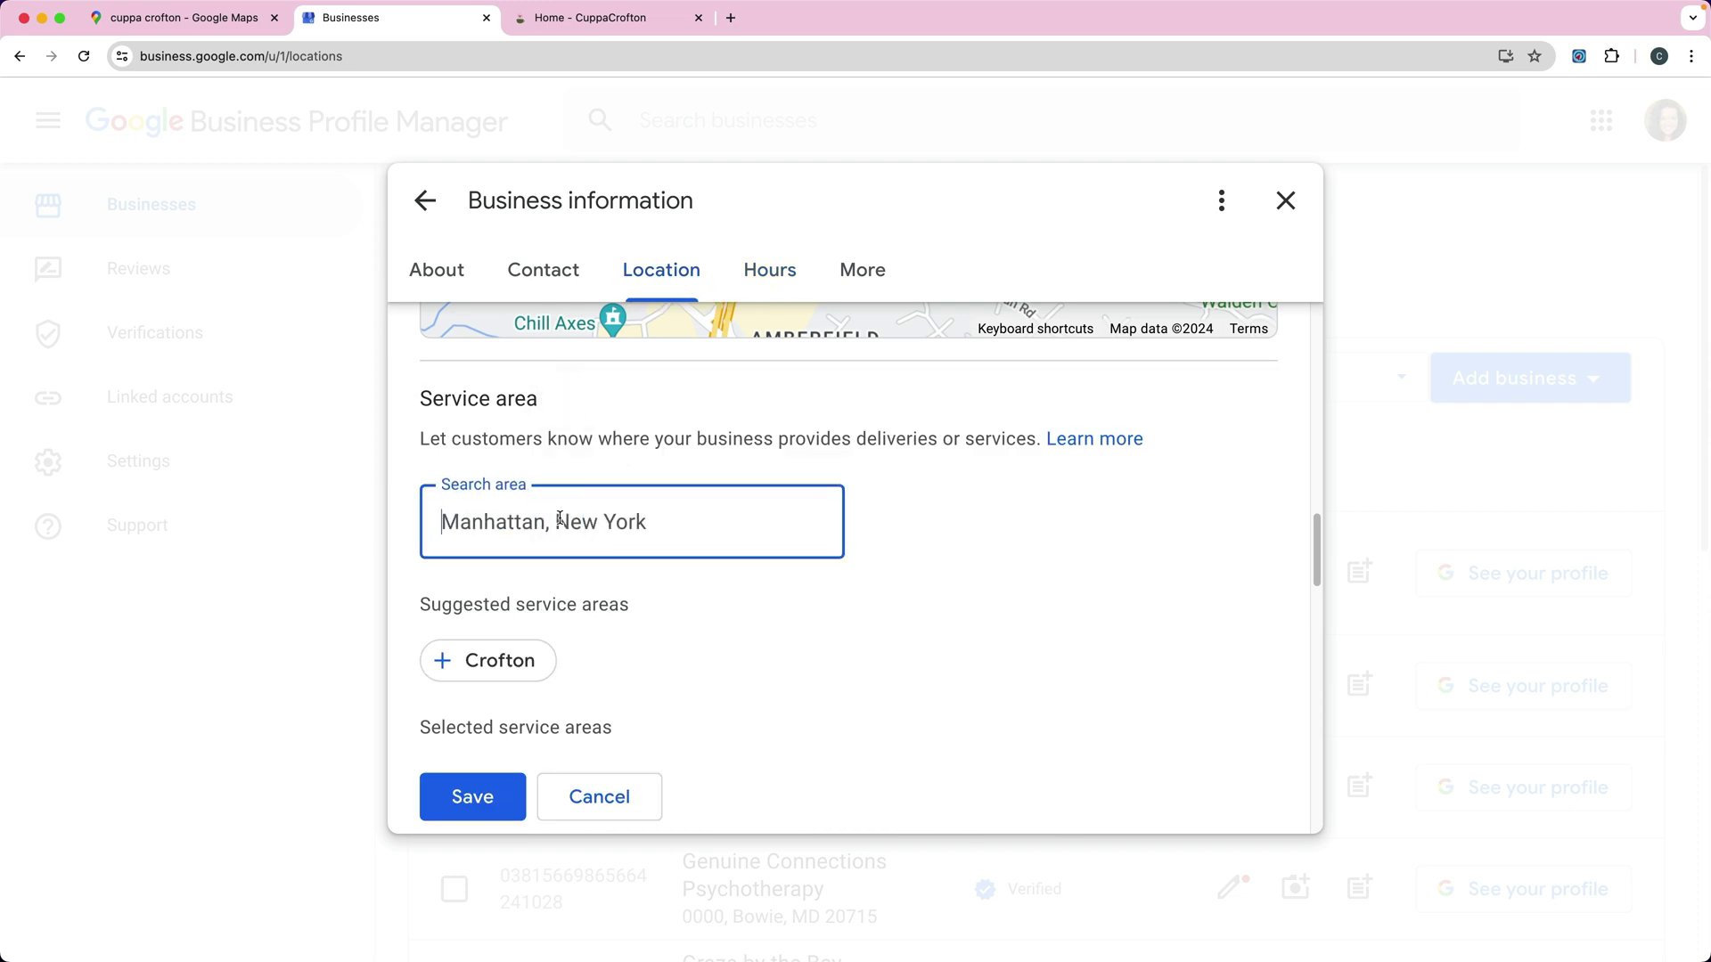
text(Anne )
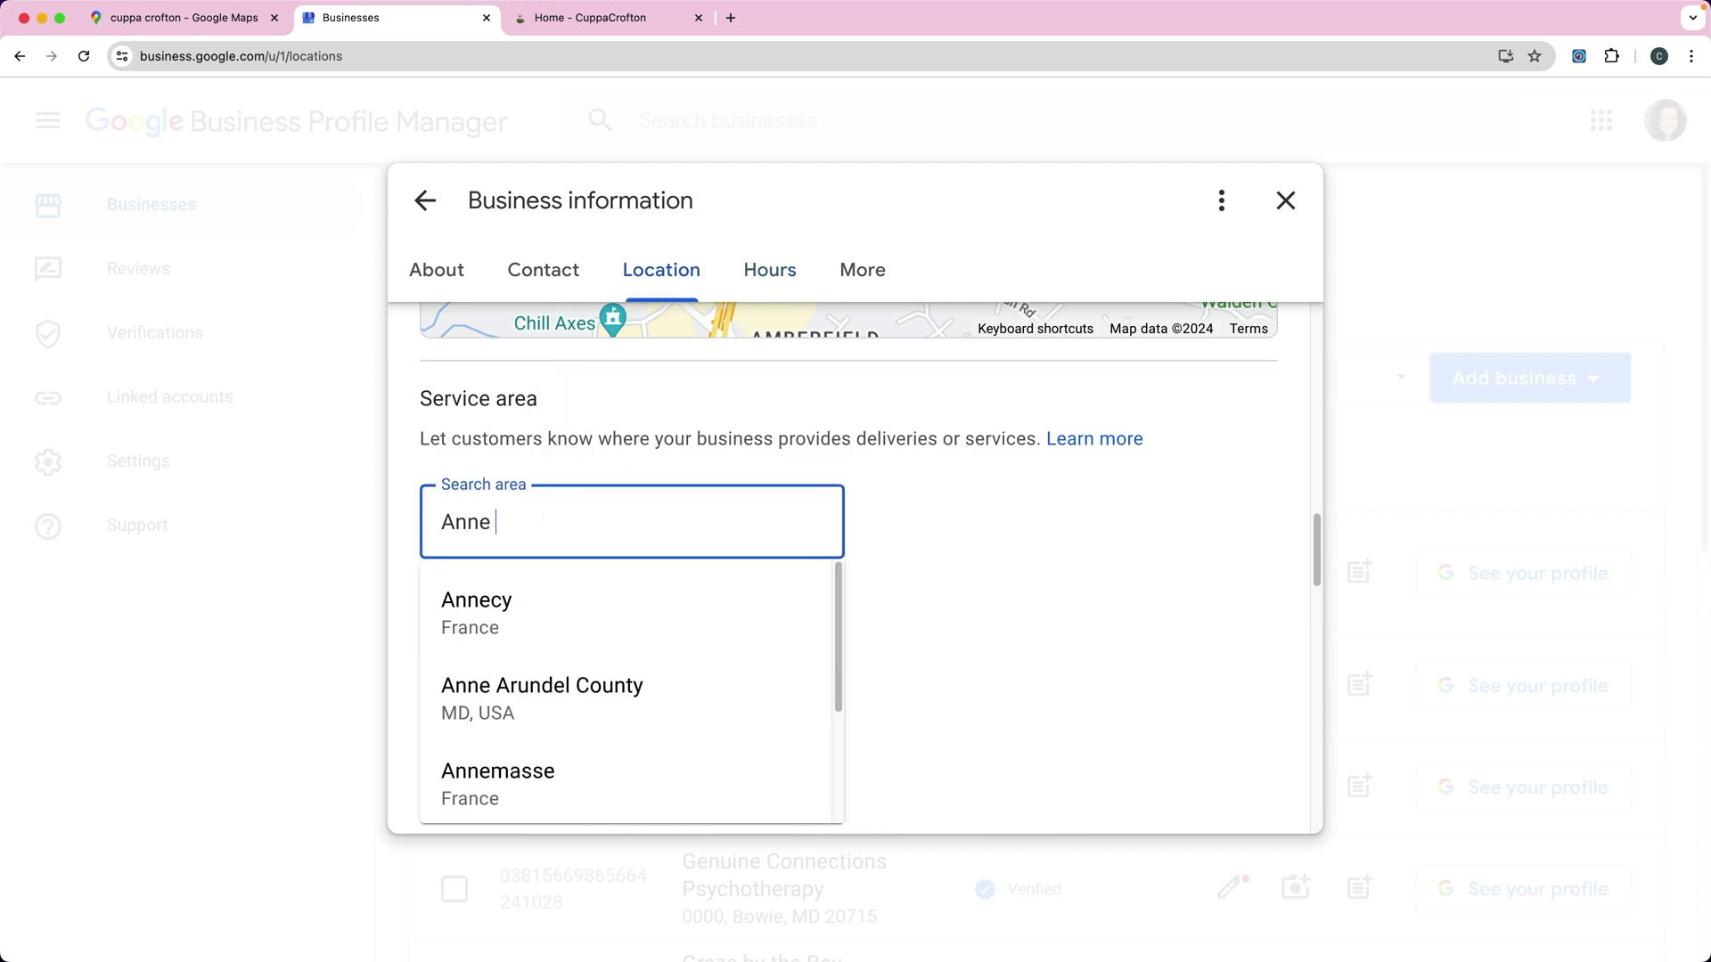
text(Arunde)
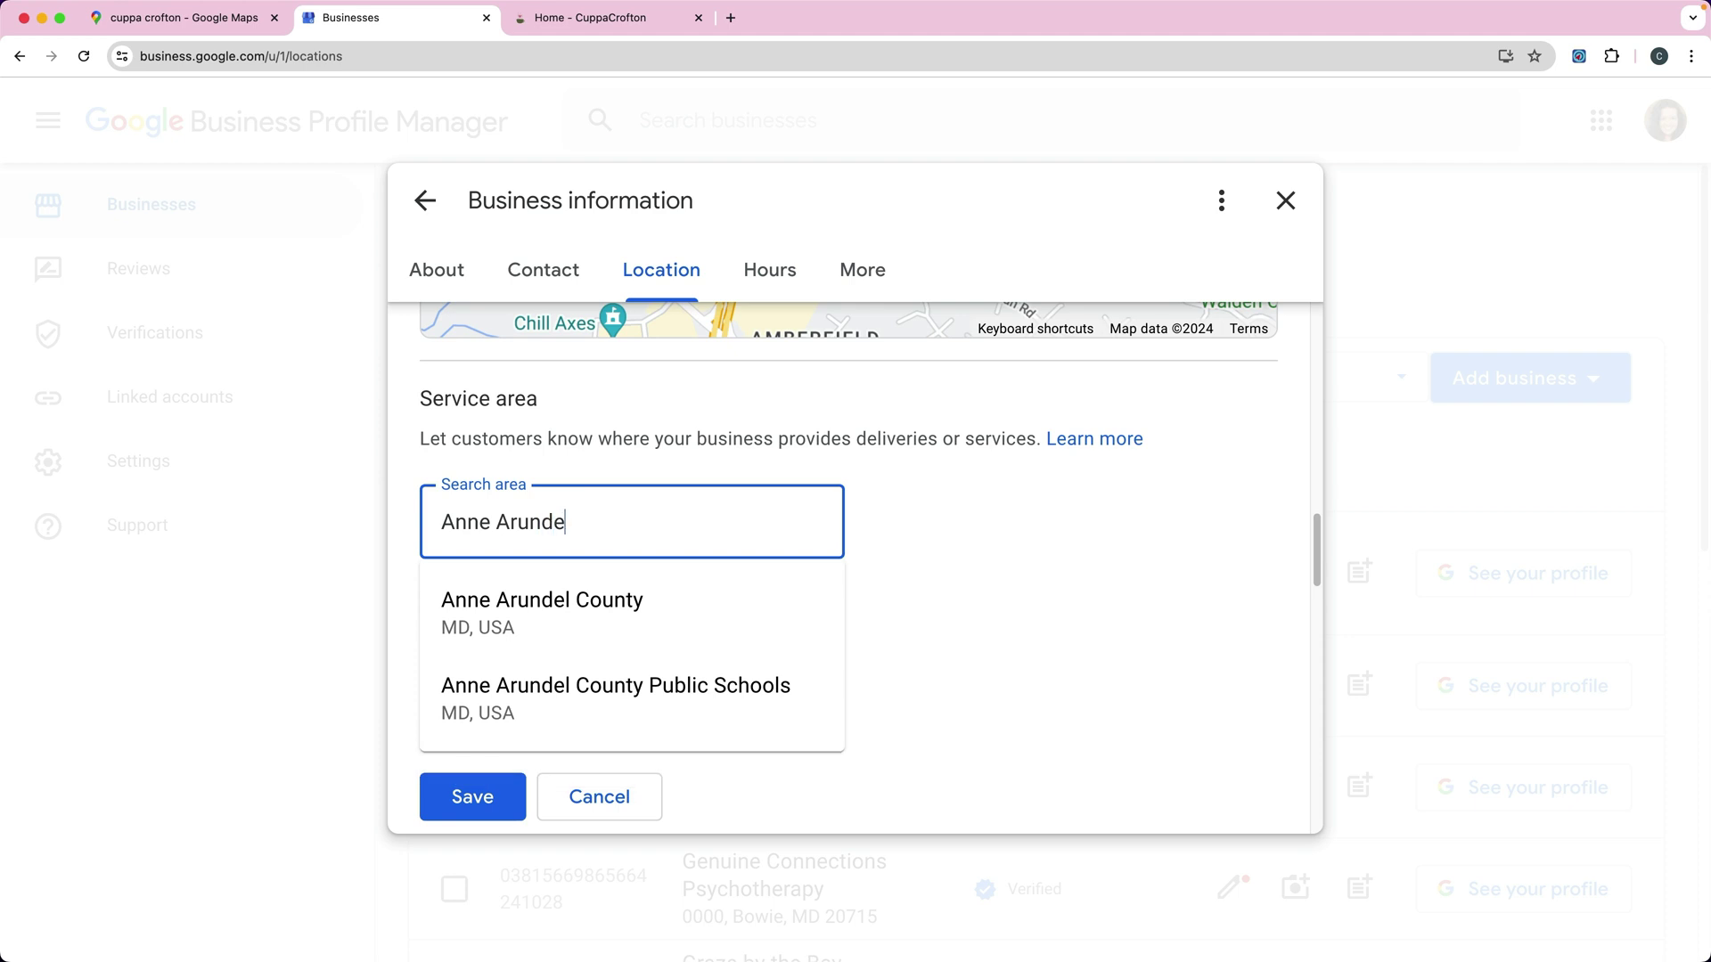
click(550, 615)
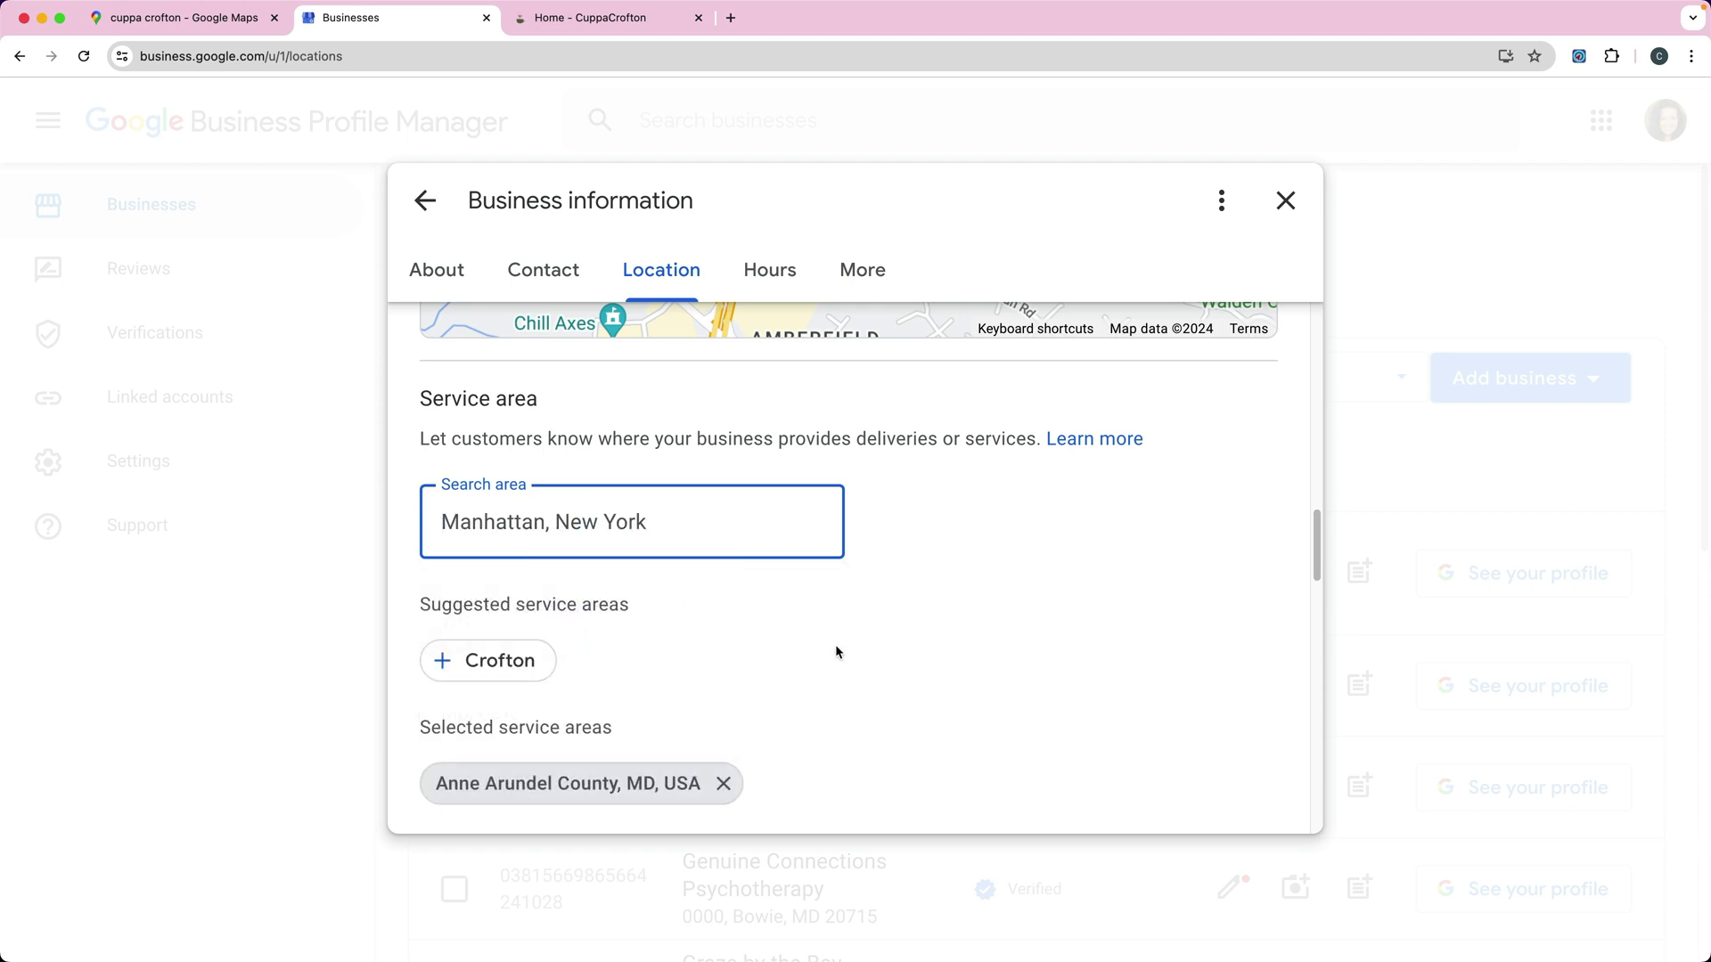
scroll(836, 652, down, 2)
click(481, 710)
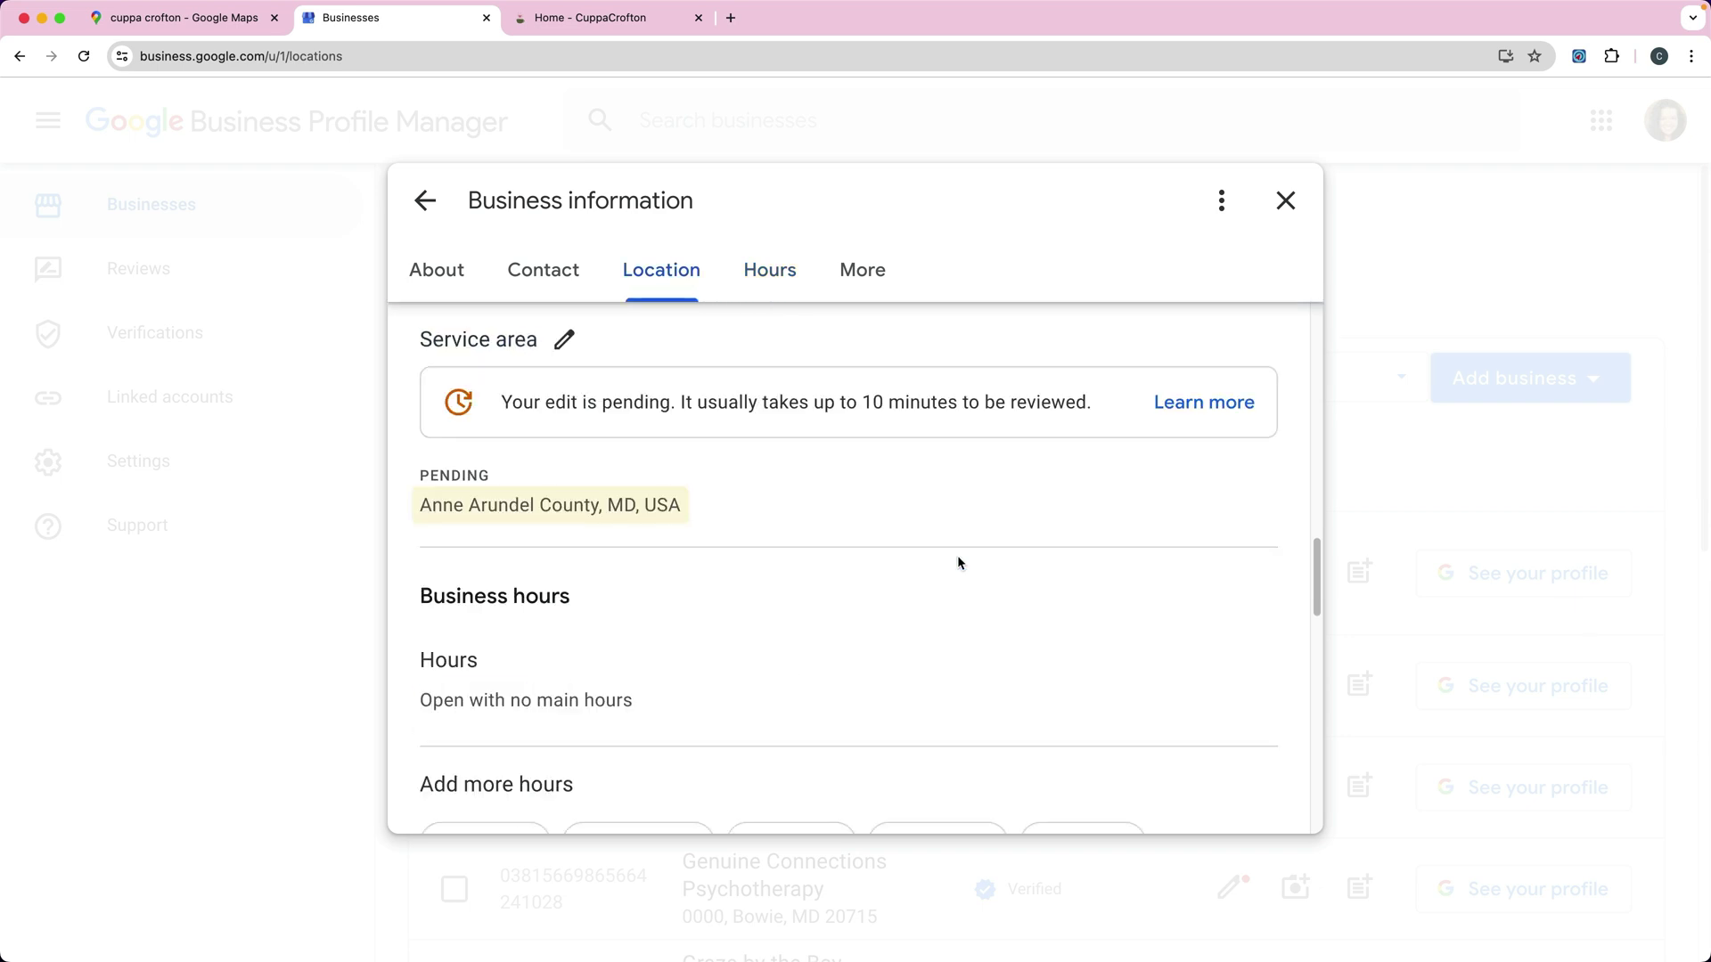
Step: Switch off 'Show business address to customers' under Business location and save the change
scroll(956, 563, up, 5)
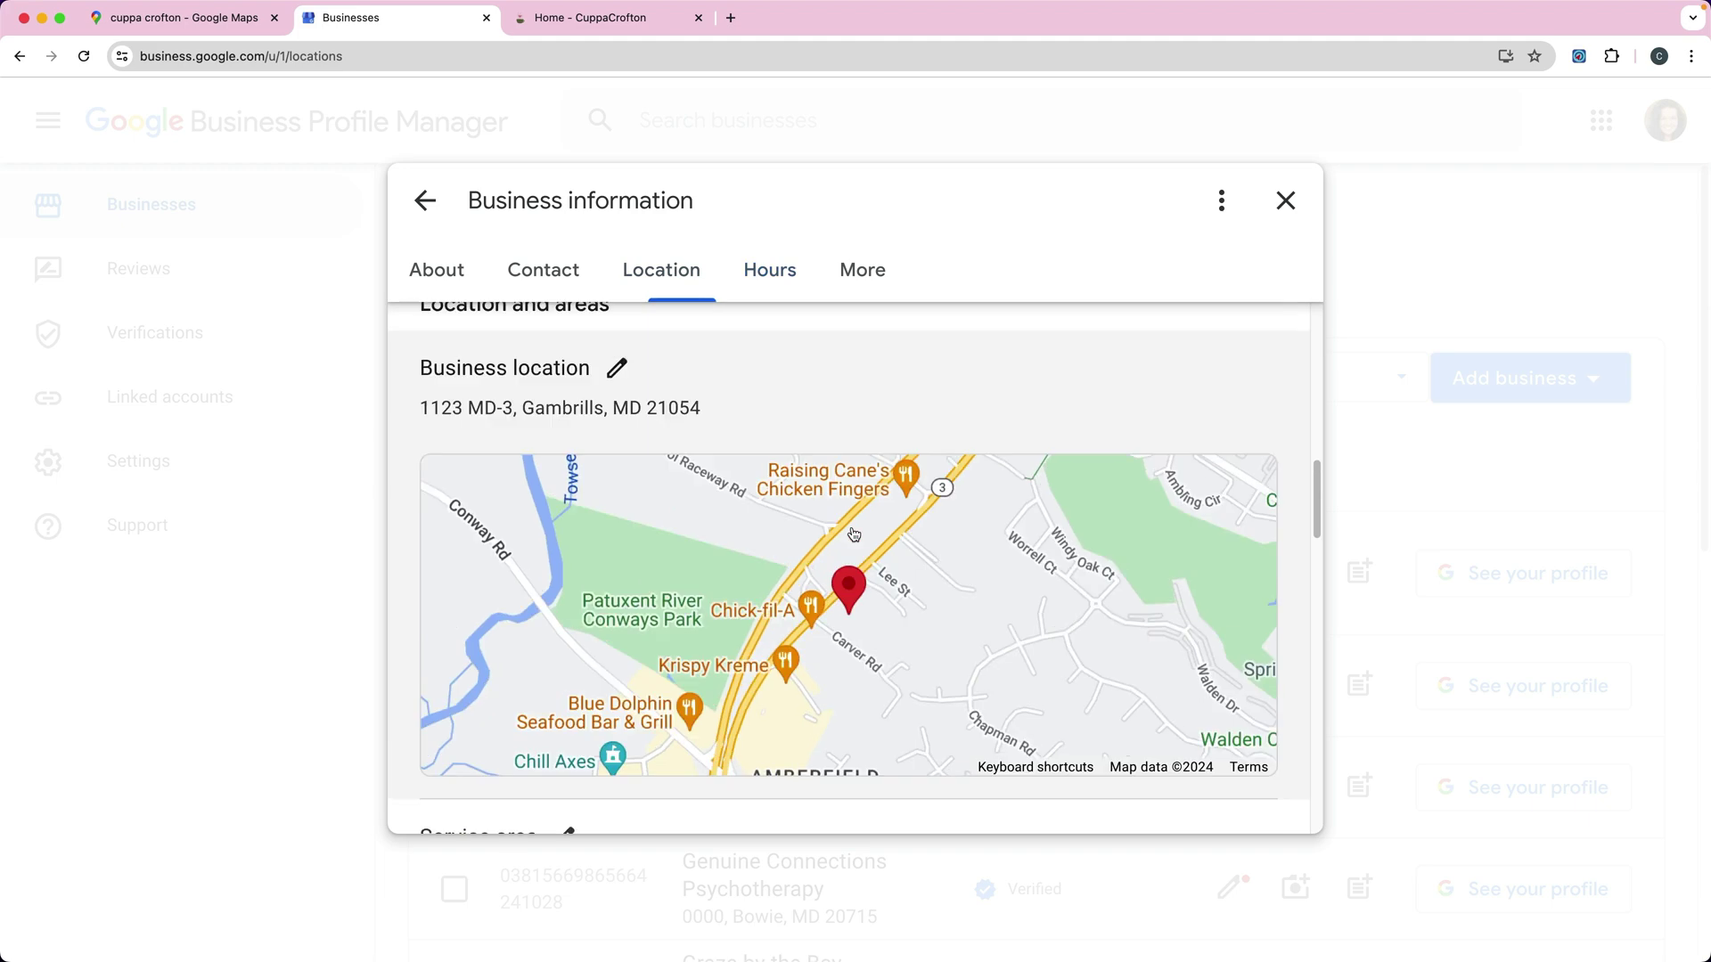
scroll(854, 534, up, 10)
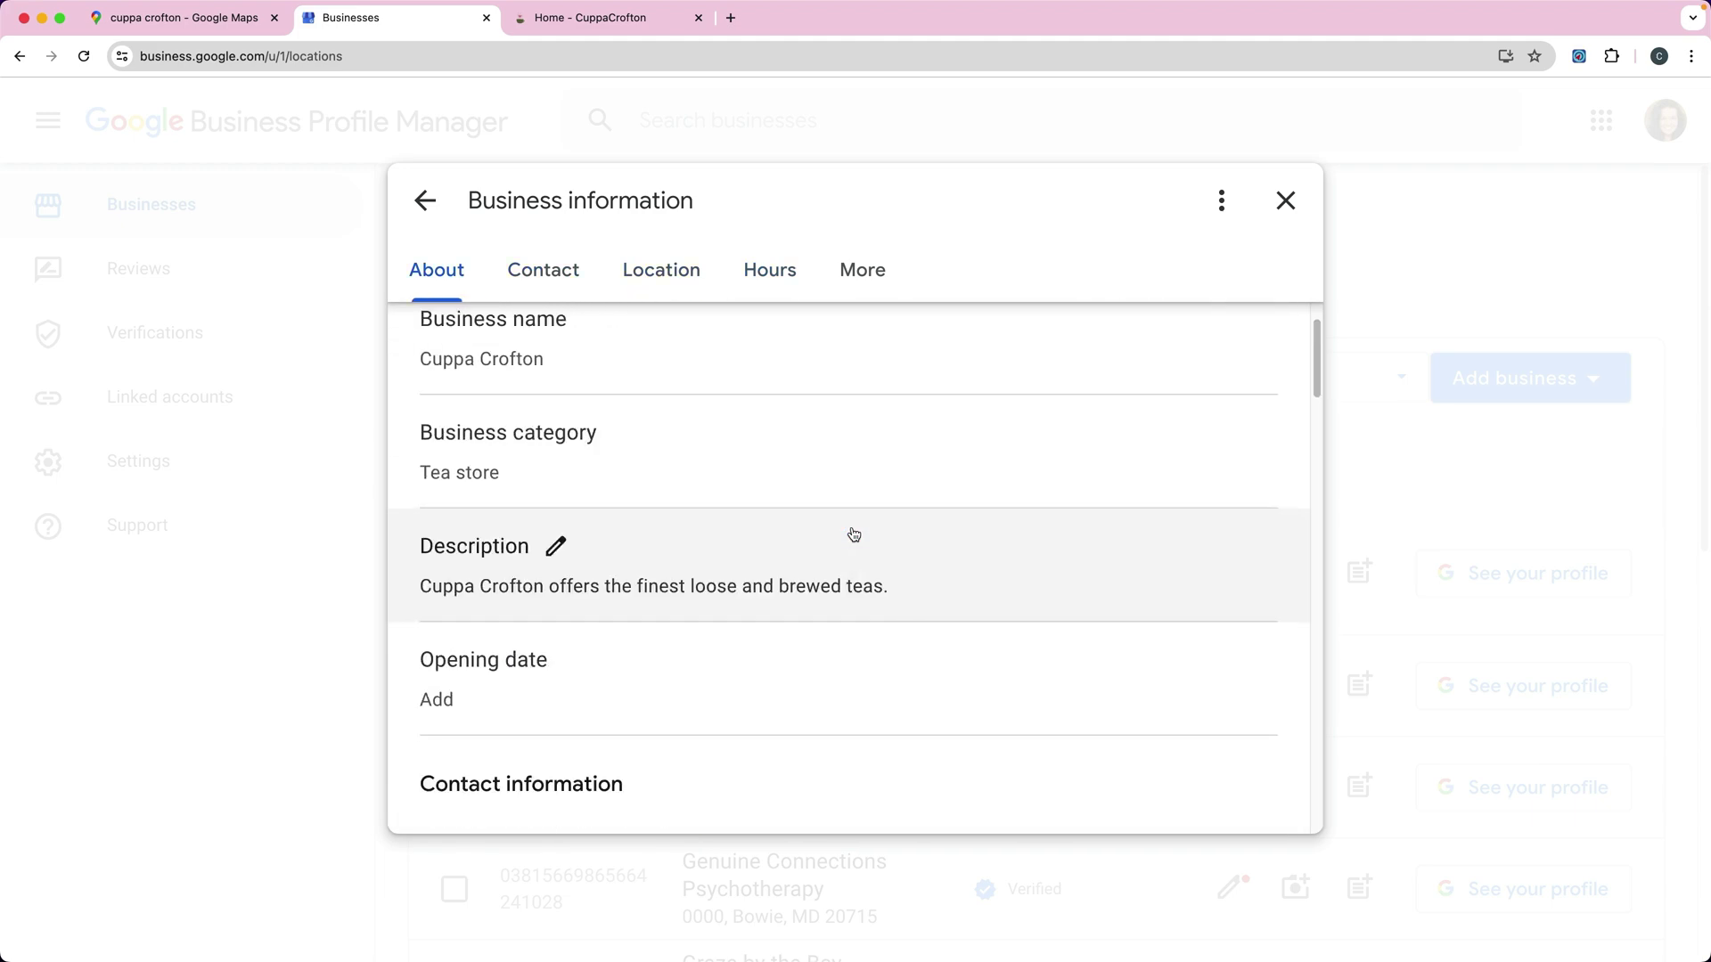
scroll(854, 534, up, 2)
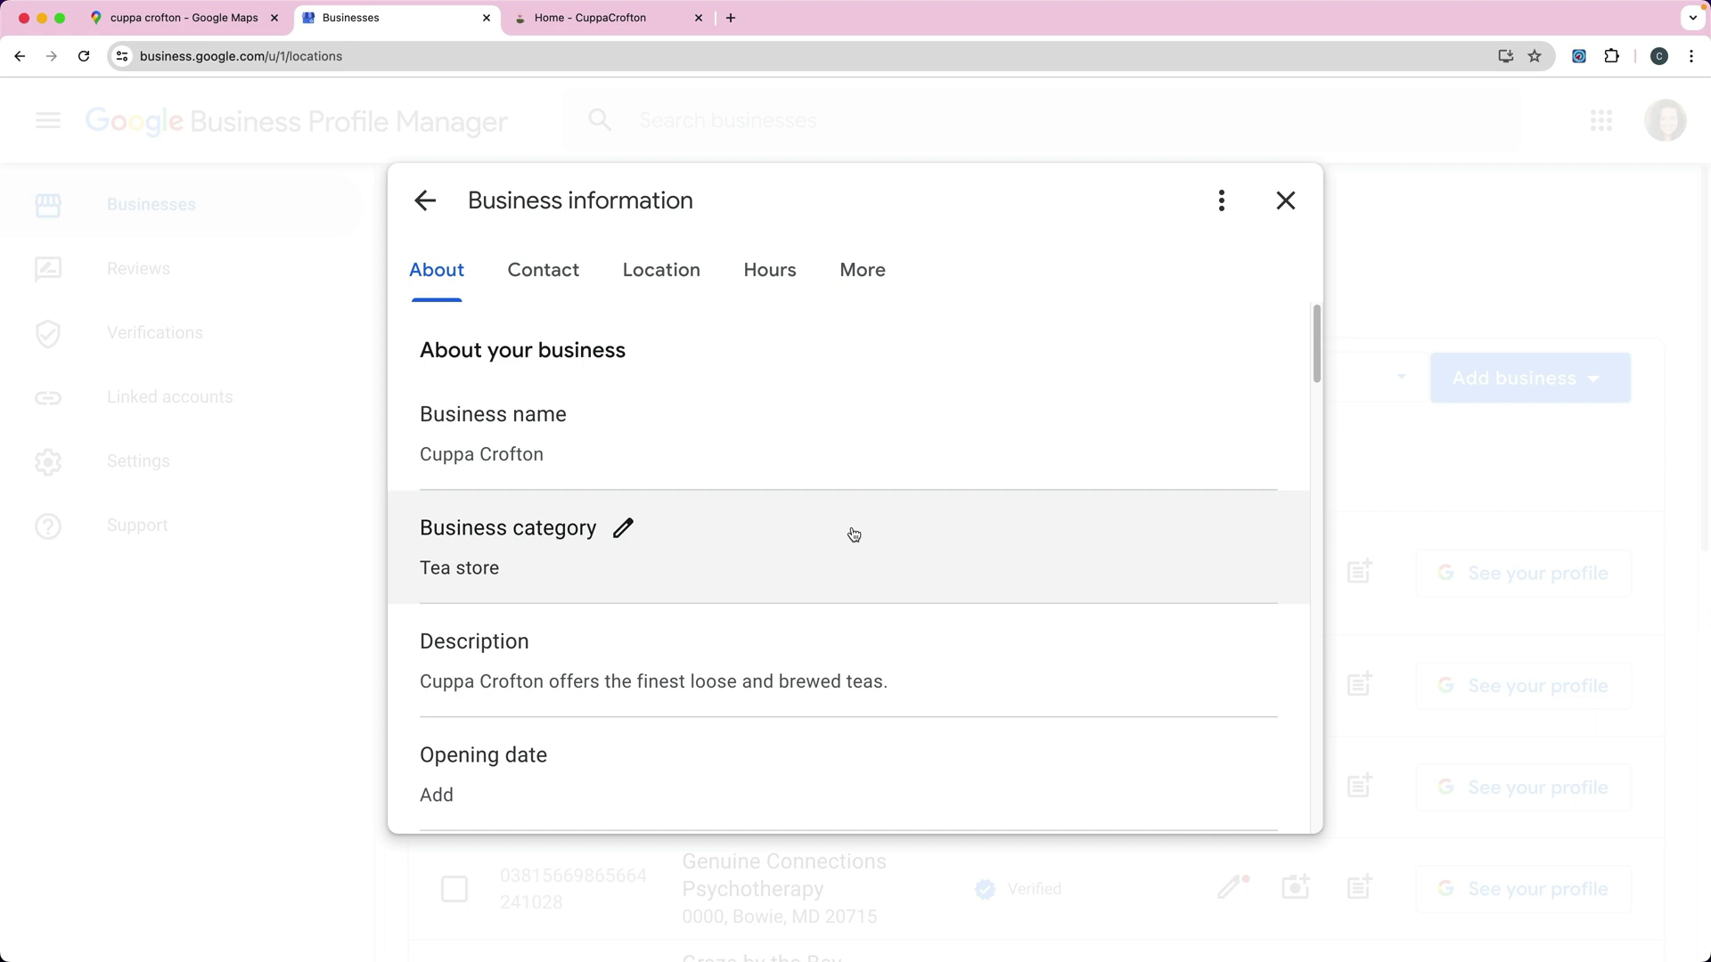
scroll(853, 534, down, 10)
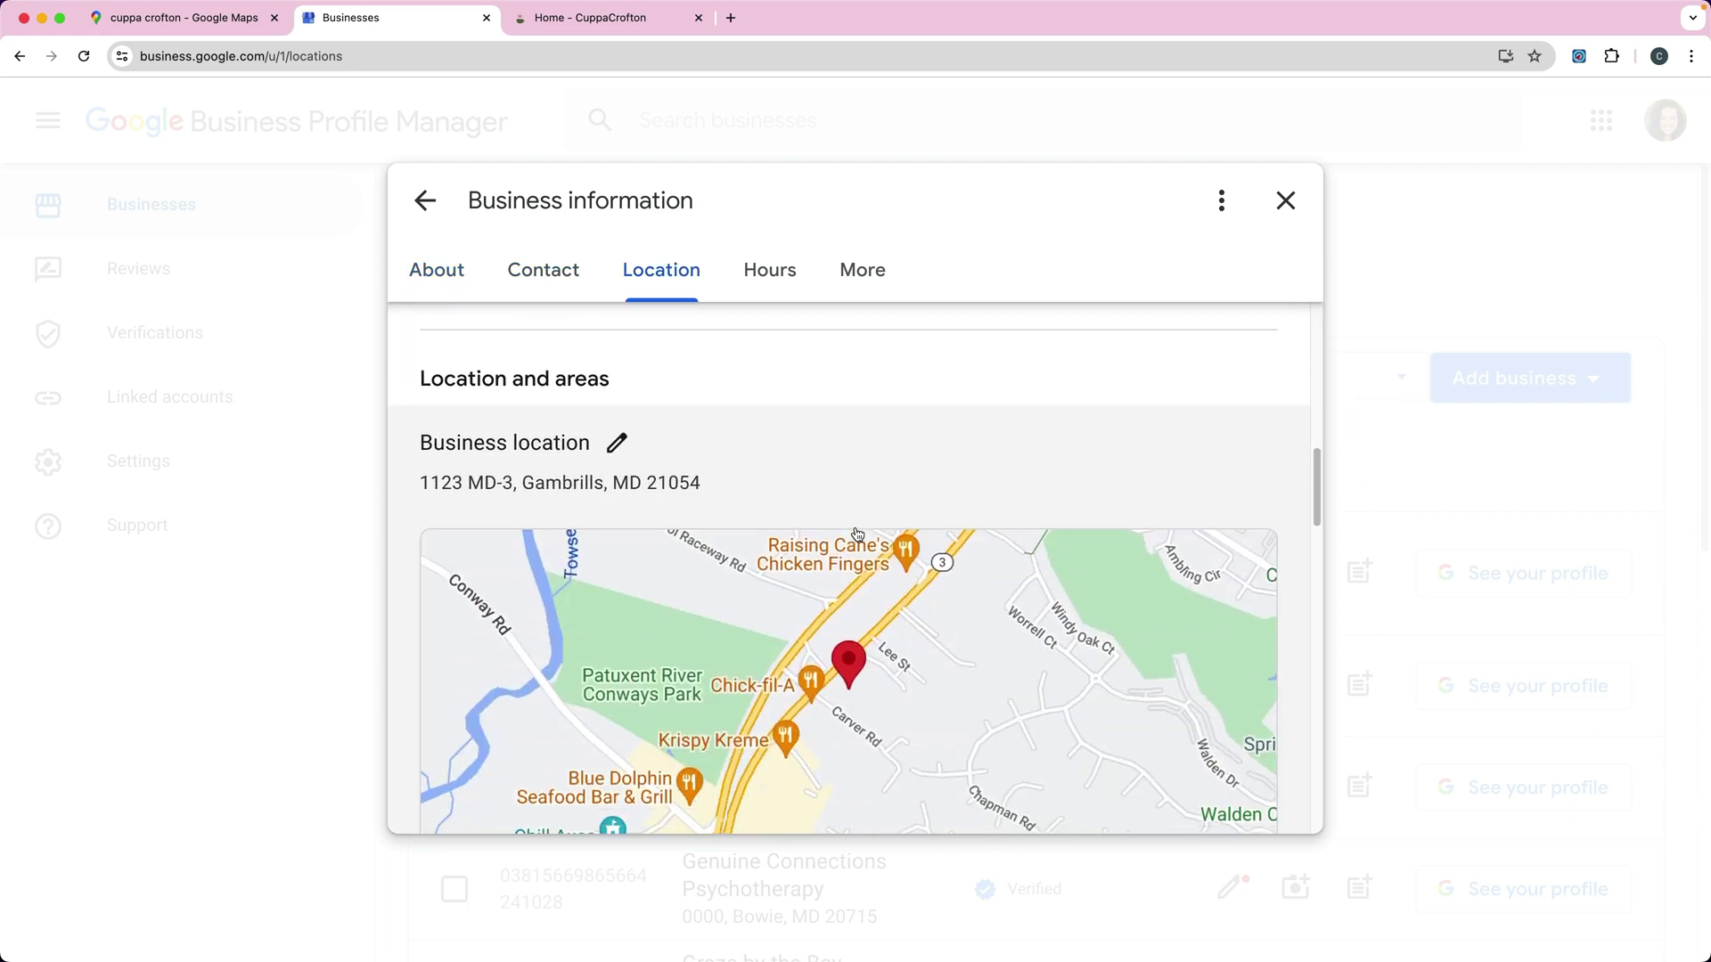
scroll(856, 535, down, 1)
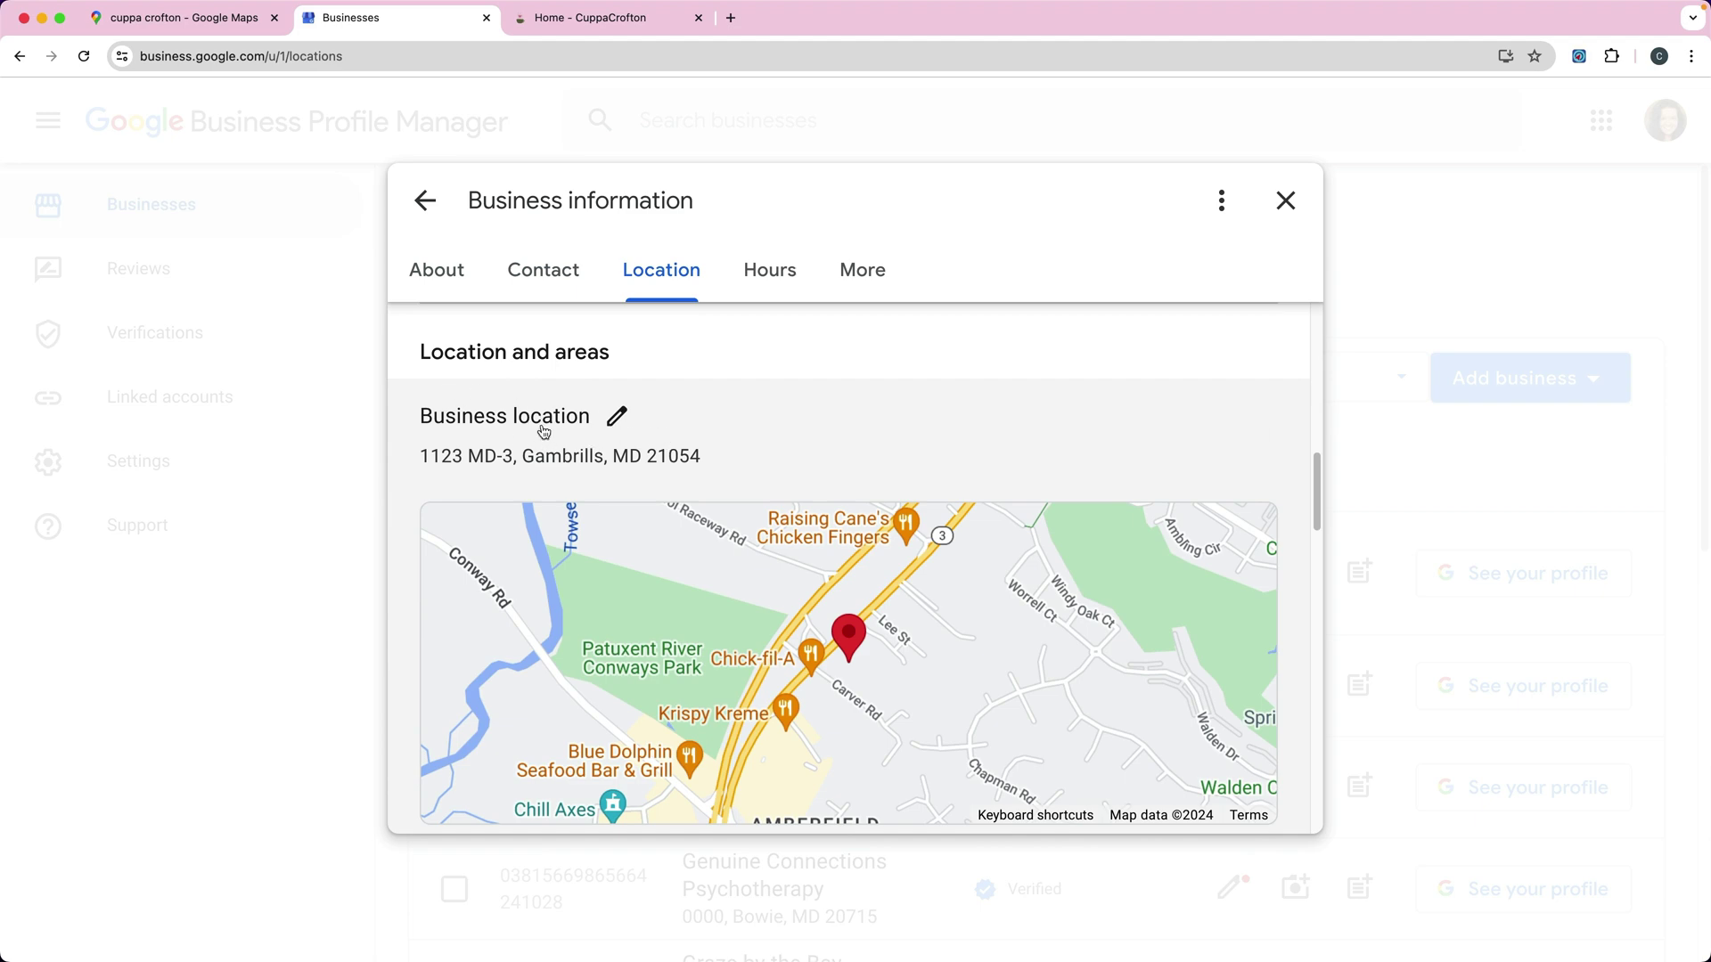
click(616, 416)
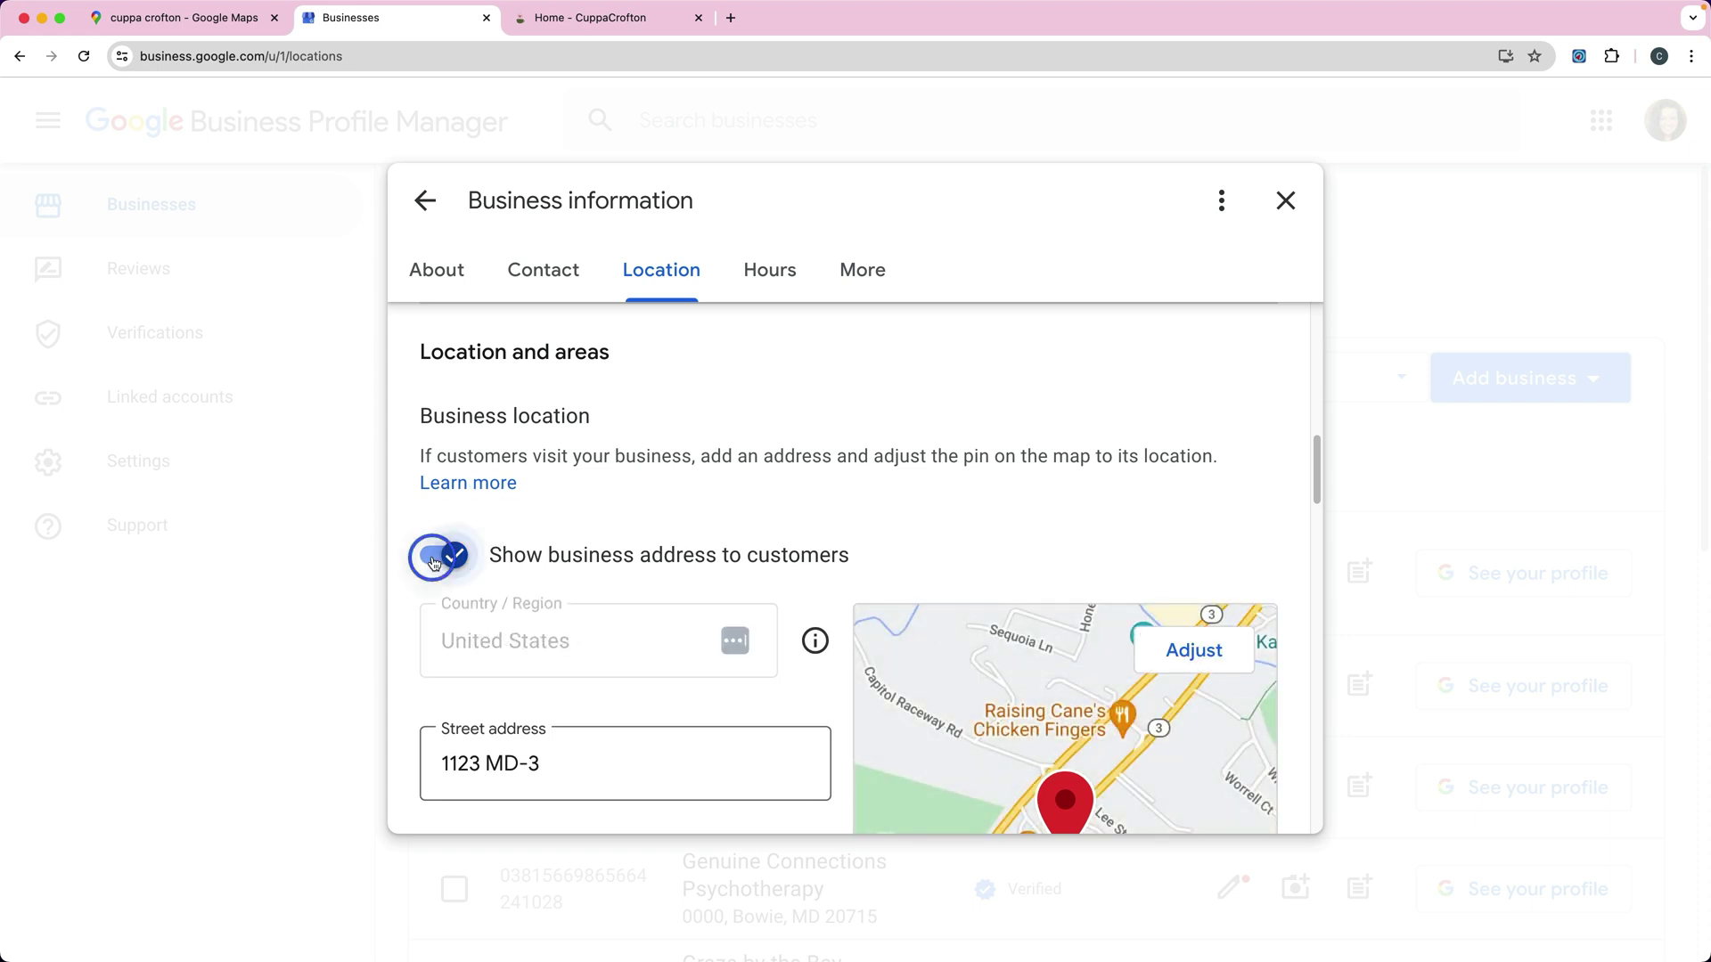
click(434, 562)
click(477, 662)
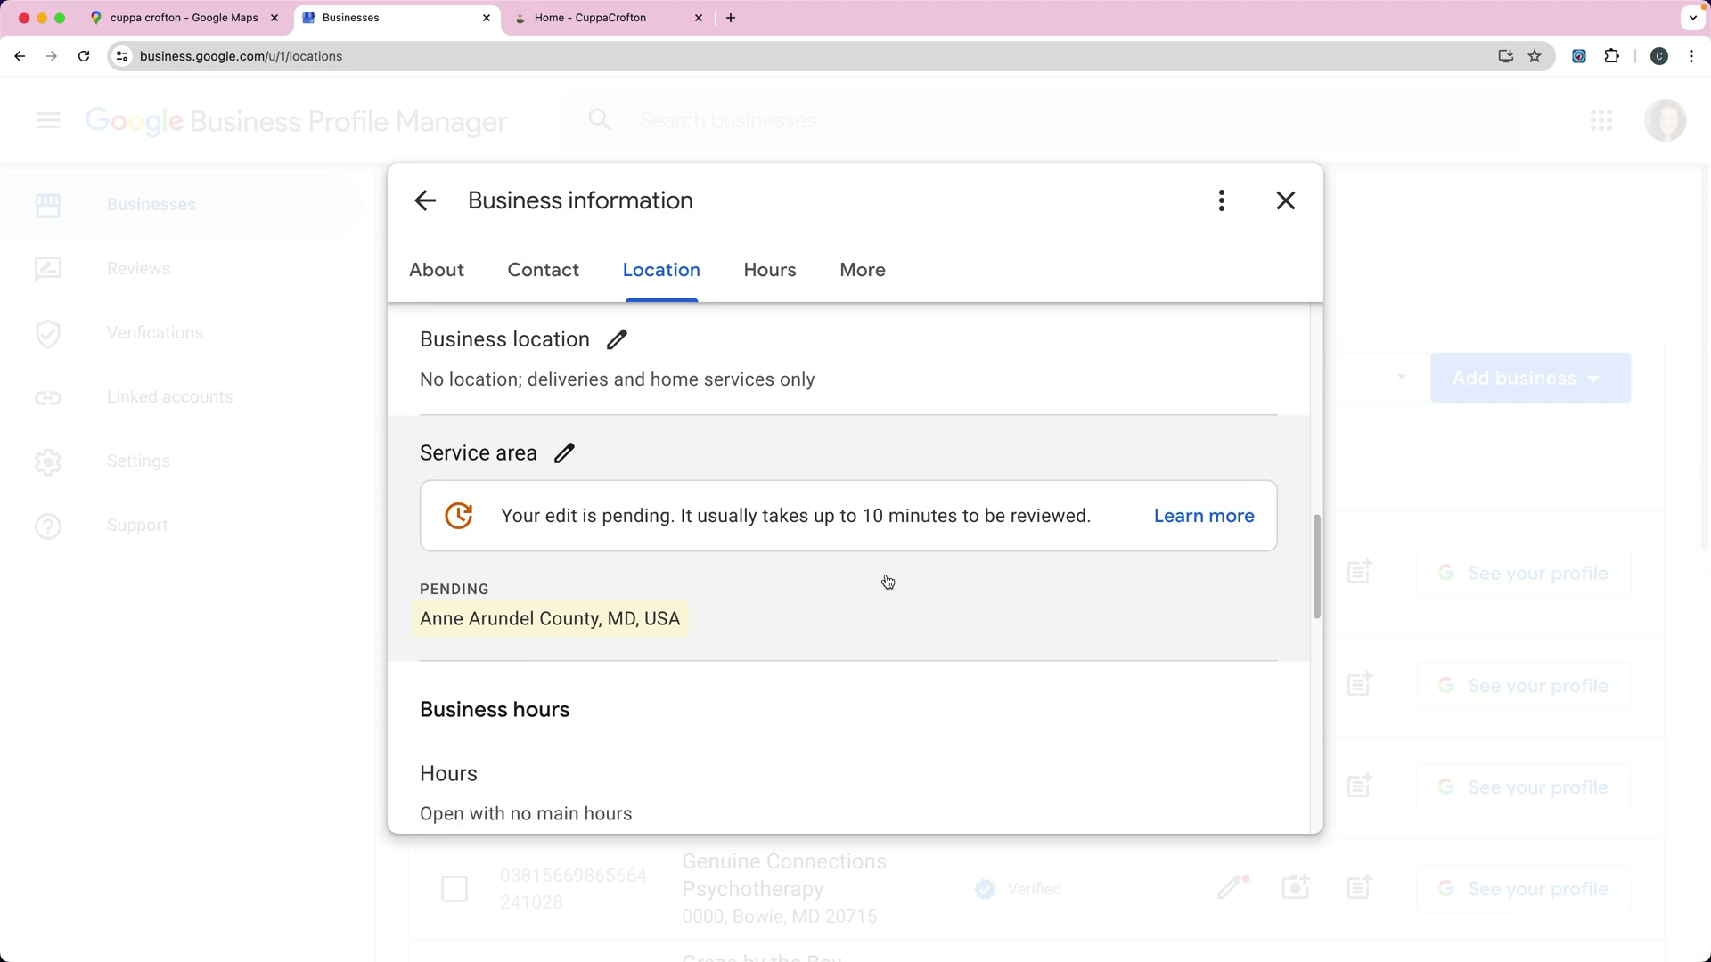
Step: Close the Business information editor to return to the Businesses list
scroll(802, 553, up, 2)
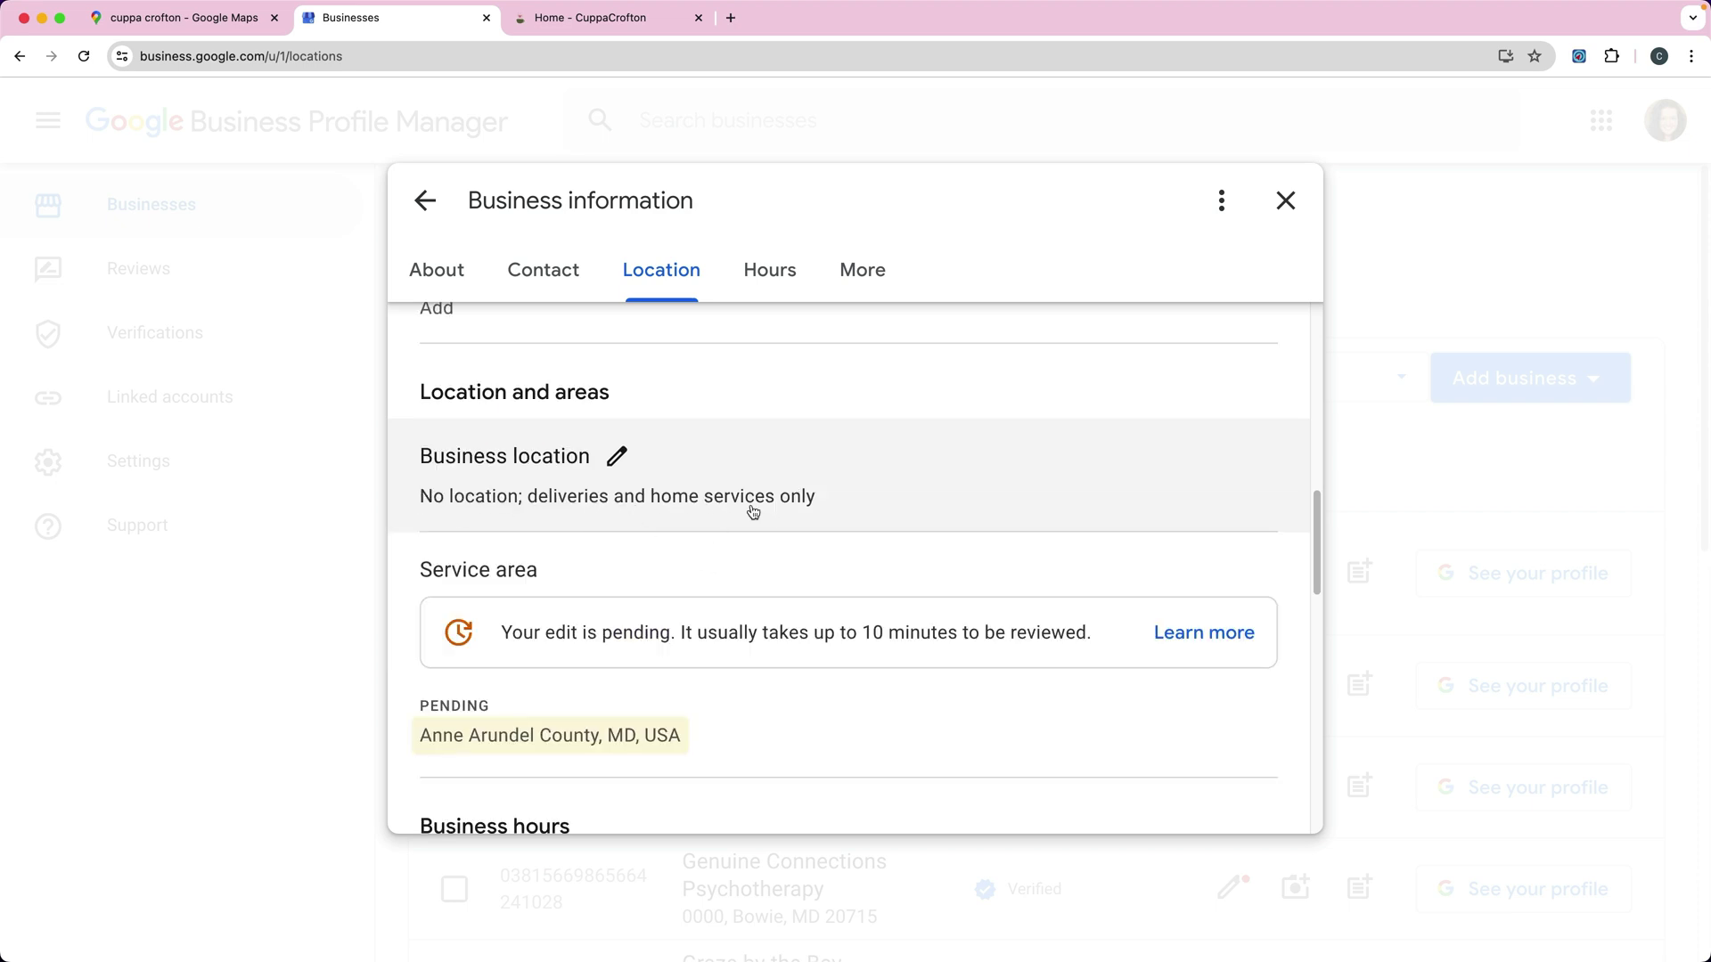
scroll(757, 562, down, 1)
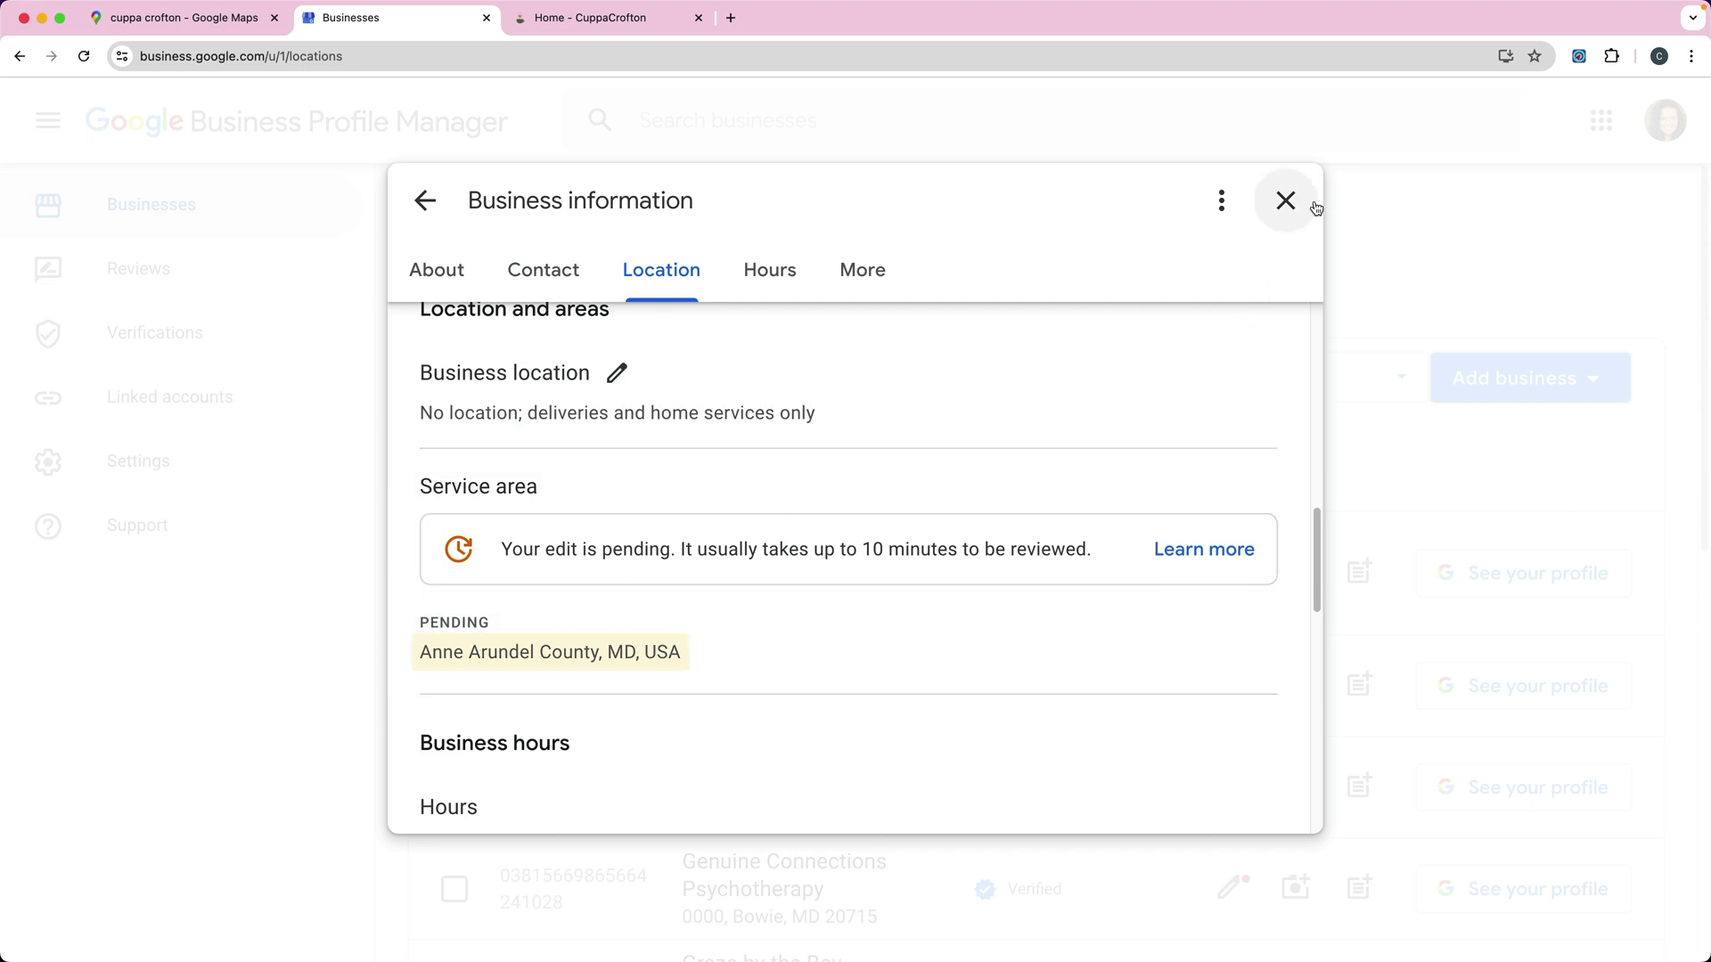
click(1286, 201)
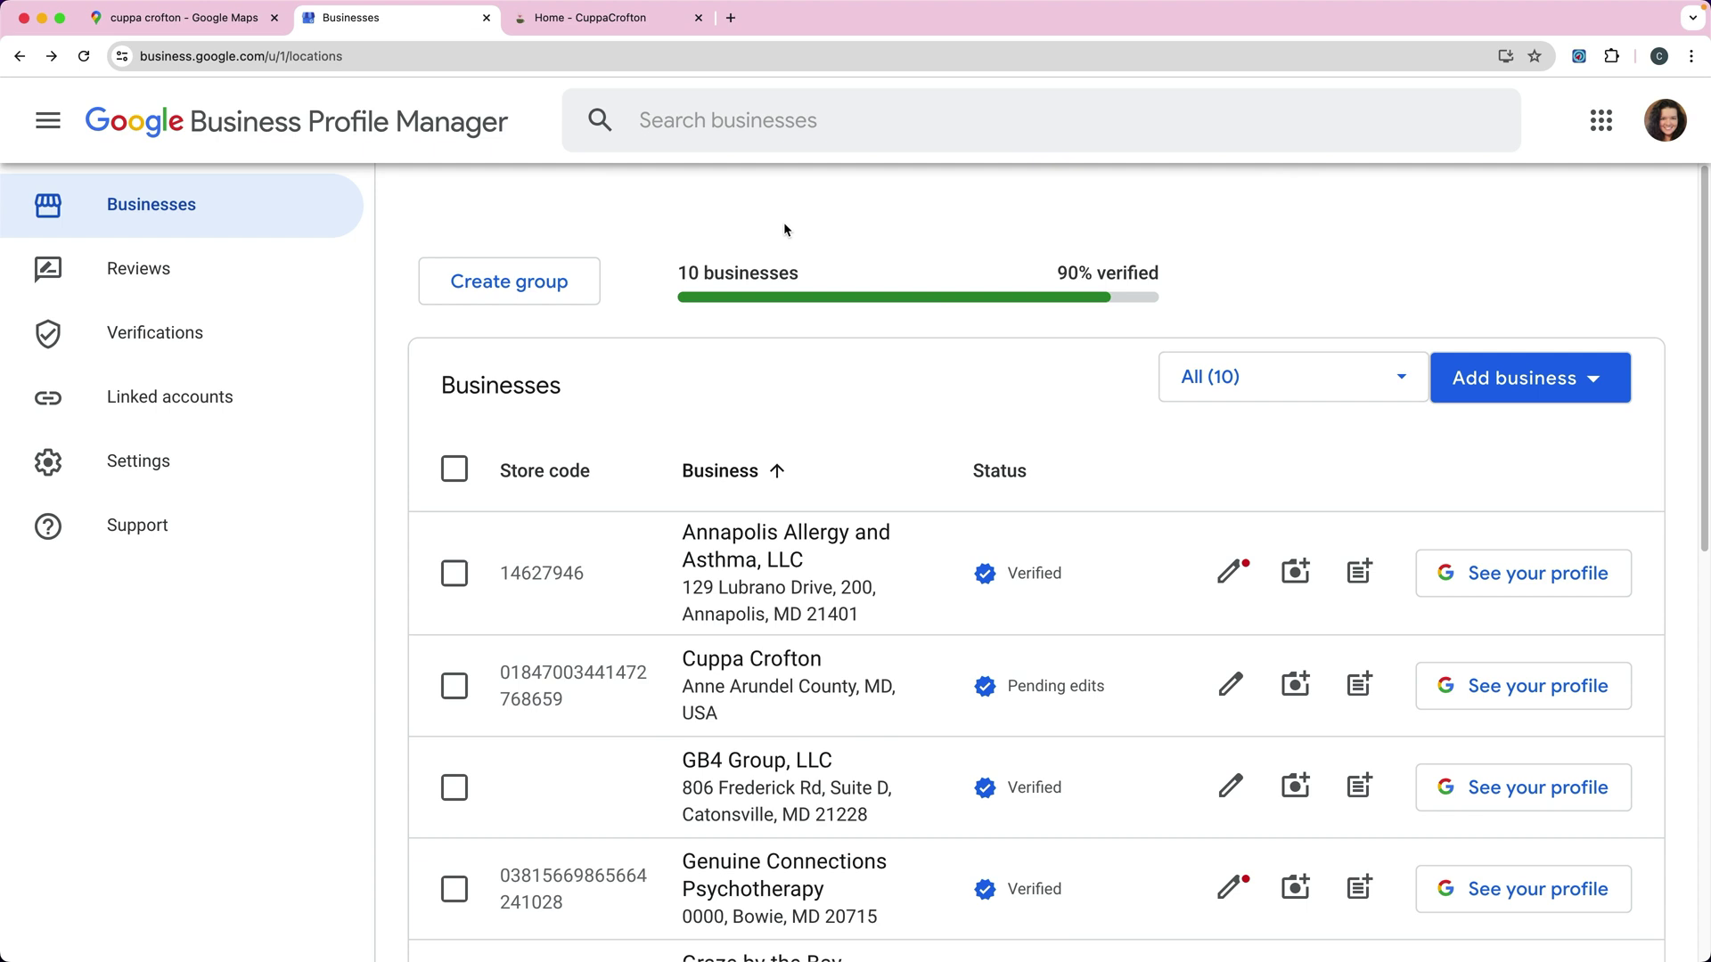
Step: Search Google for 'cuppa crofton' in a new tab and scroll through the results
key(super+t)
text(cuppa)
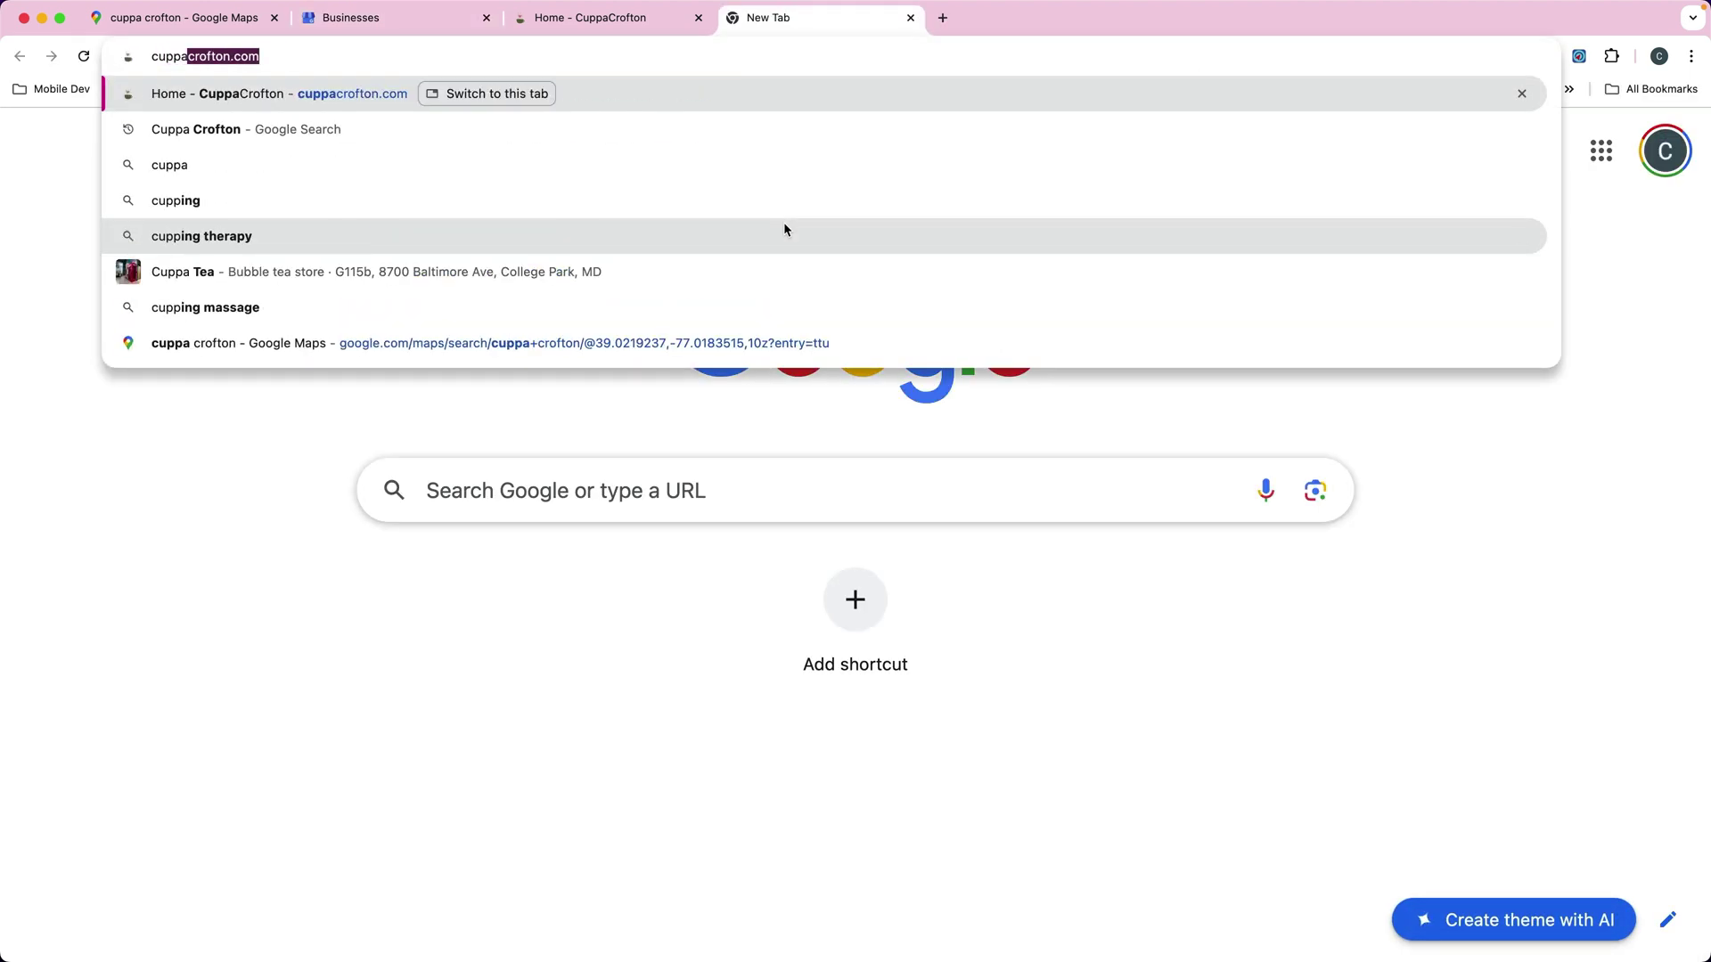
text( crofton)
key(Return)
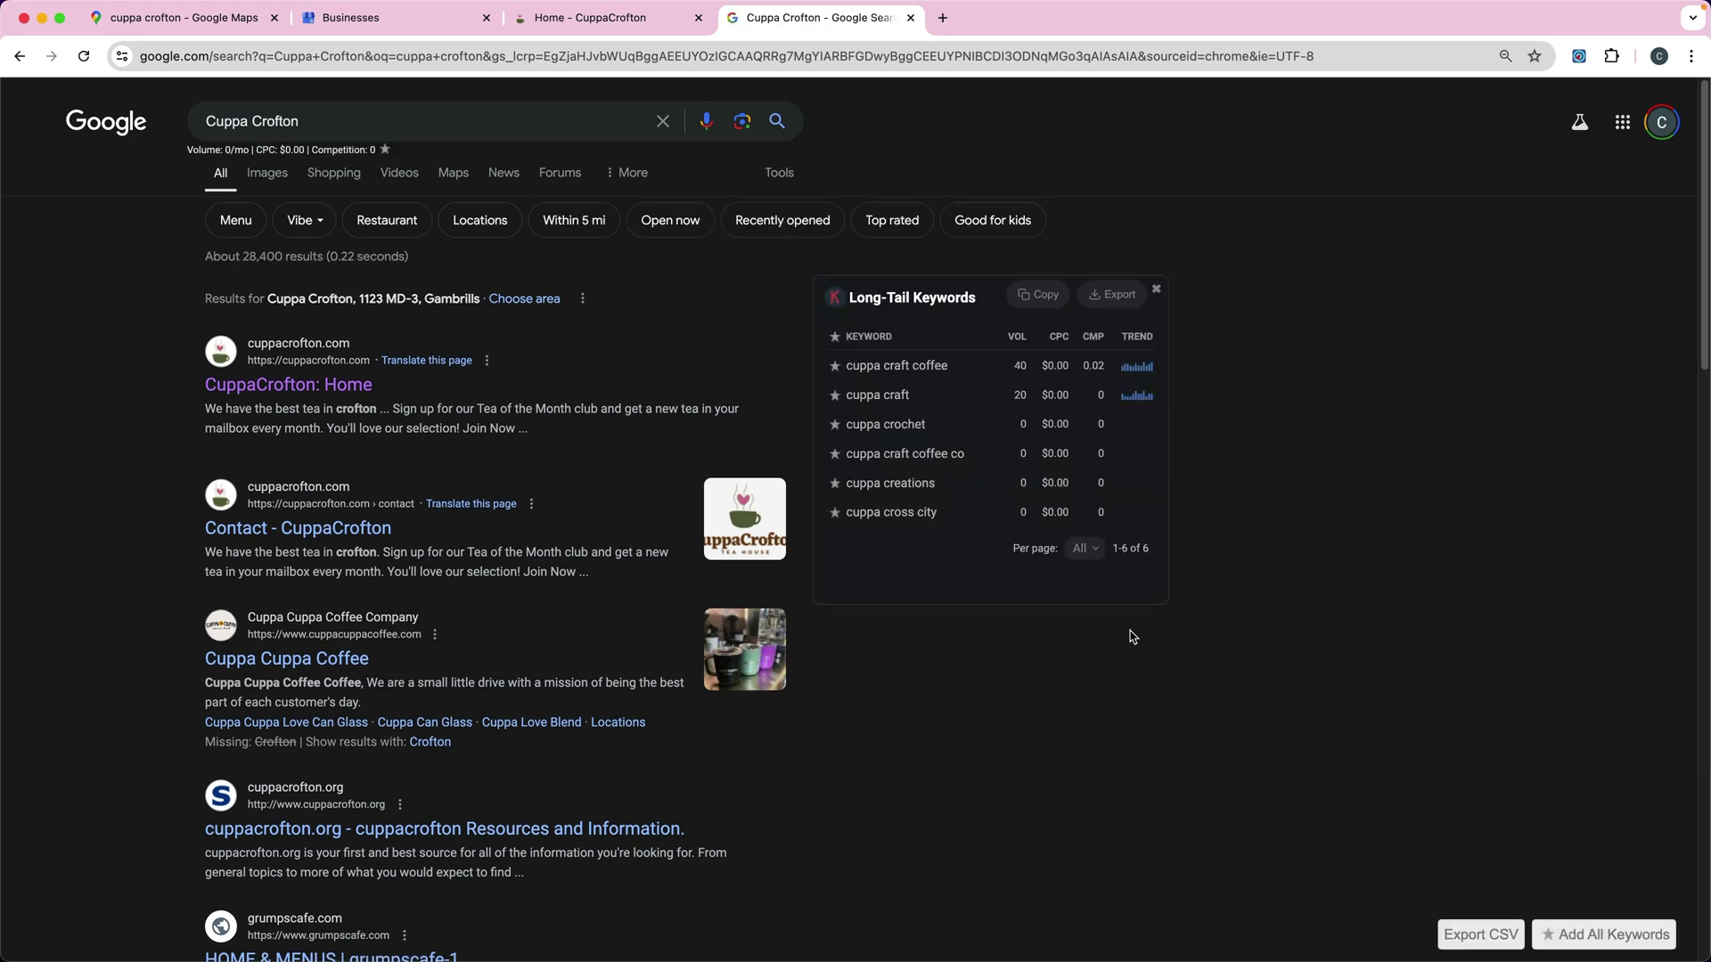
scroll(1265, 521, down, 10)
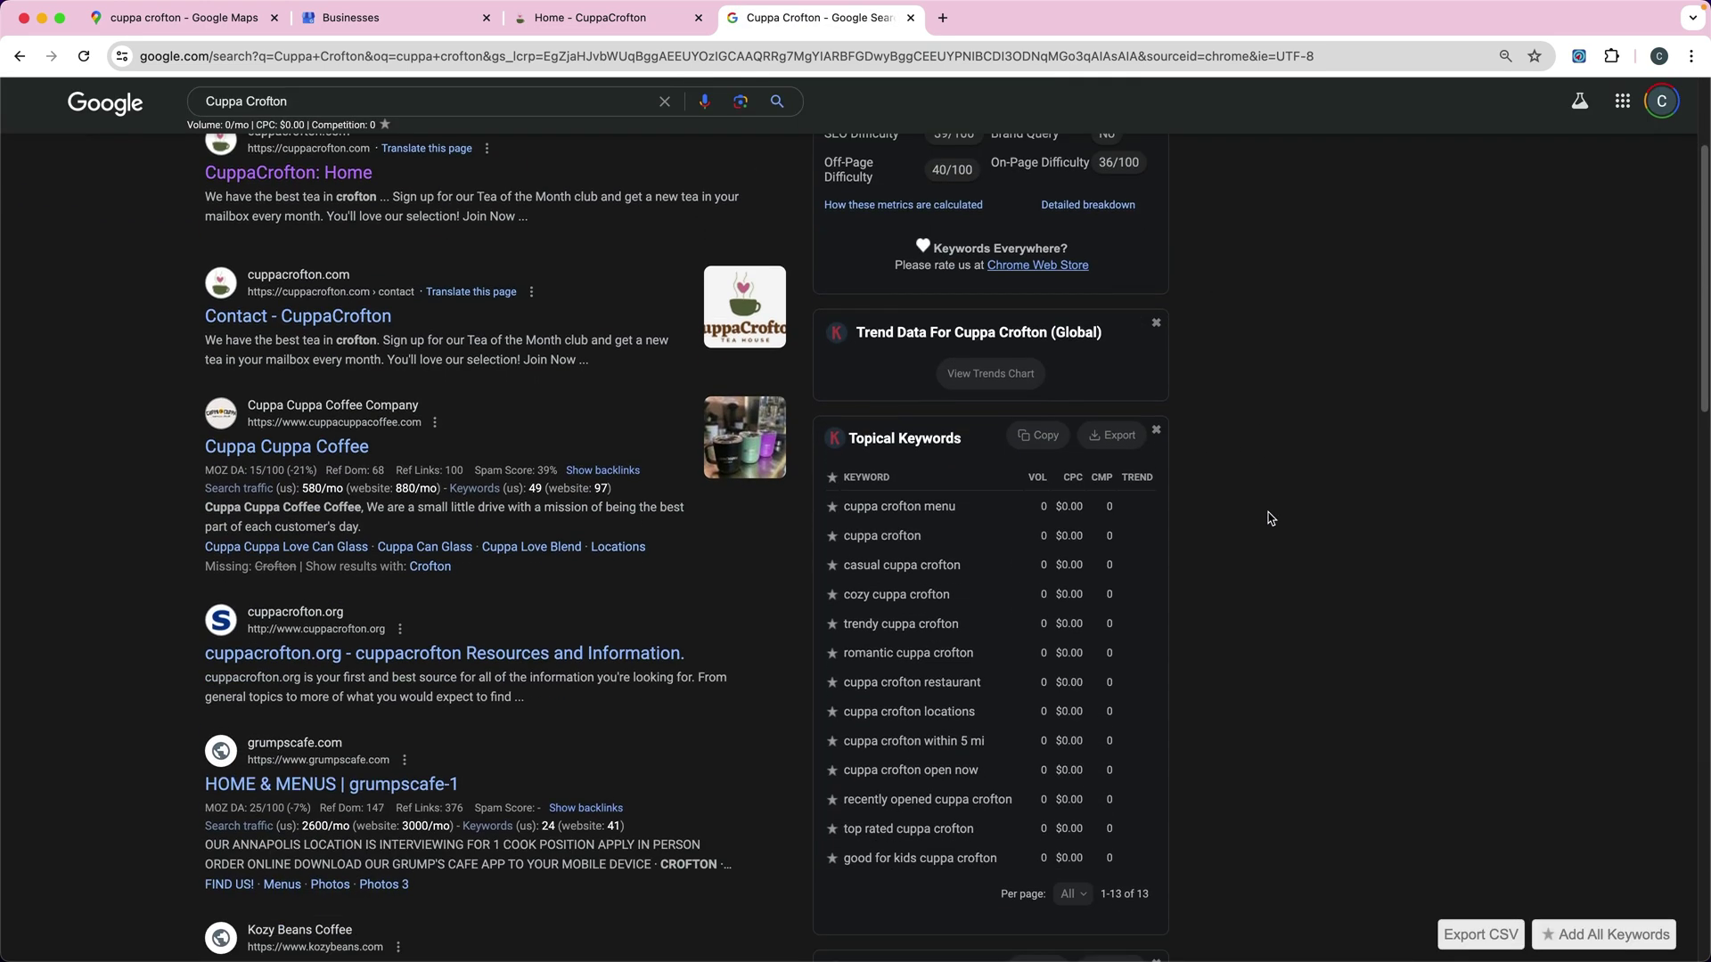
scroll(1271, 519, down, 3)
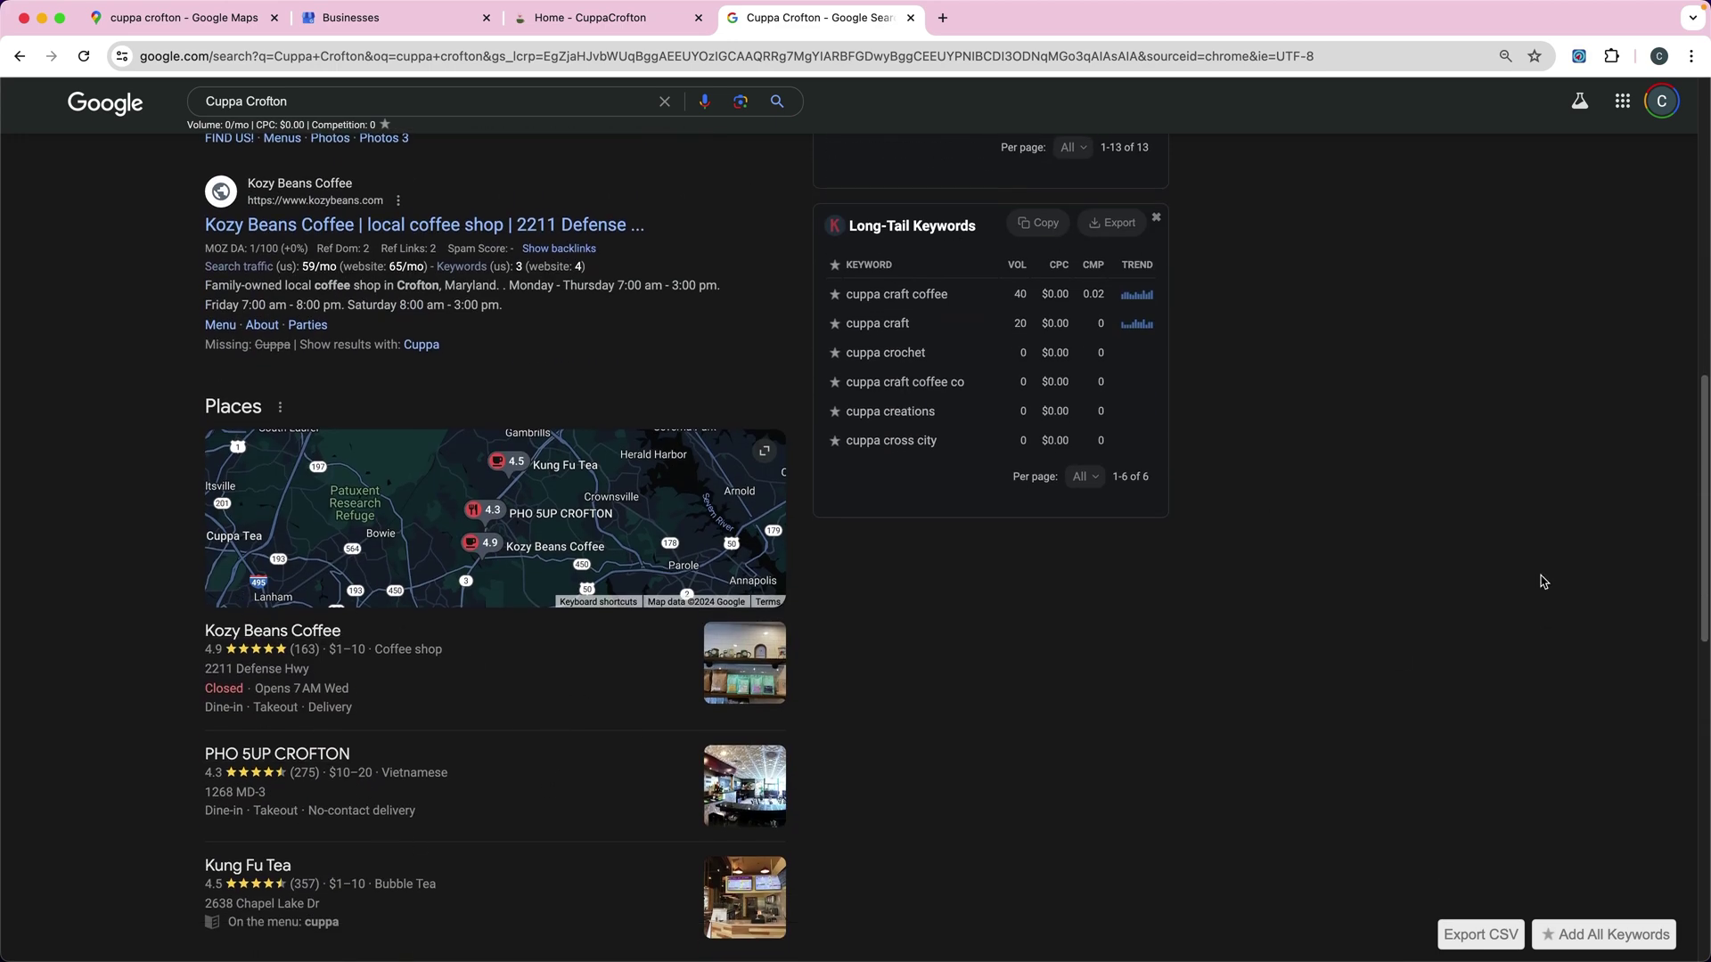
scroll(1425, 567, up, 8)
scroll(1429, 568, up, 3)
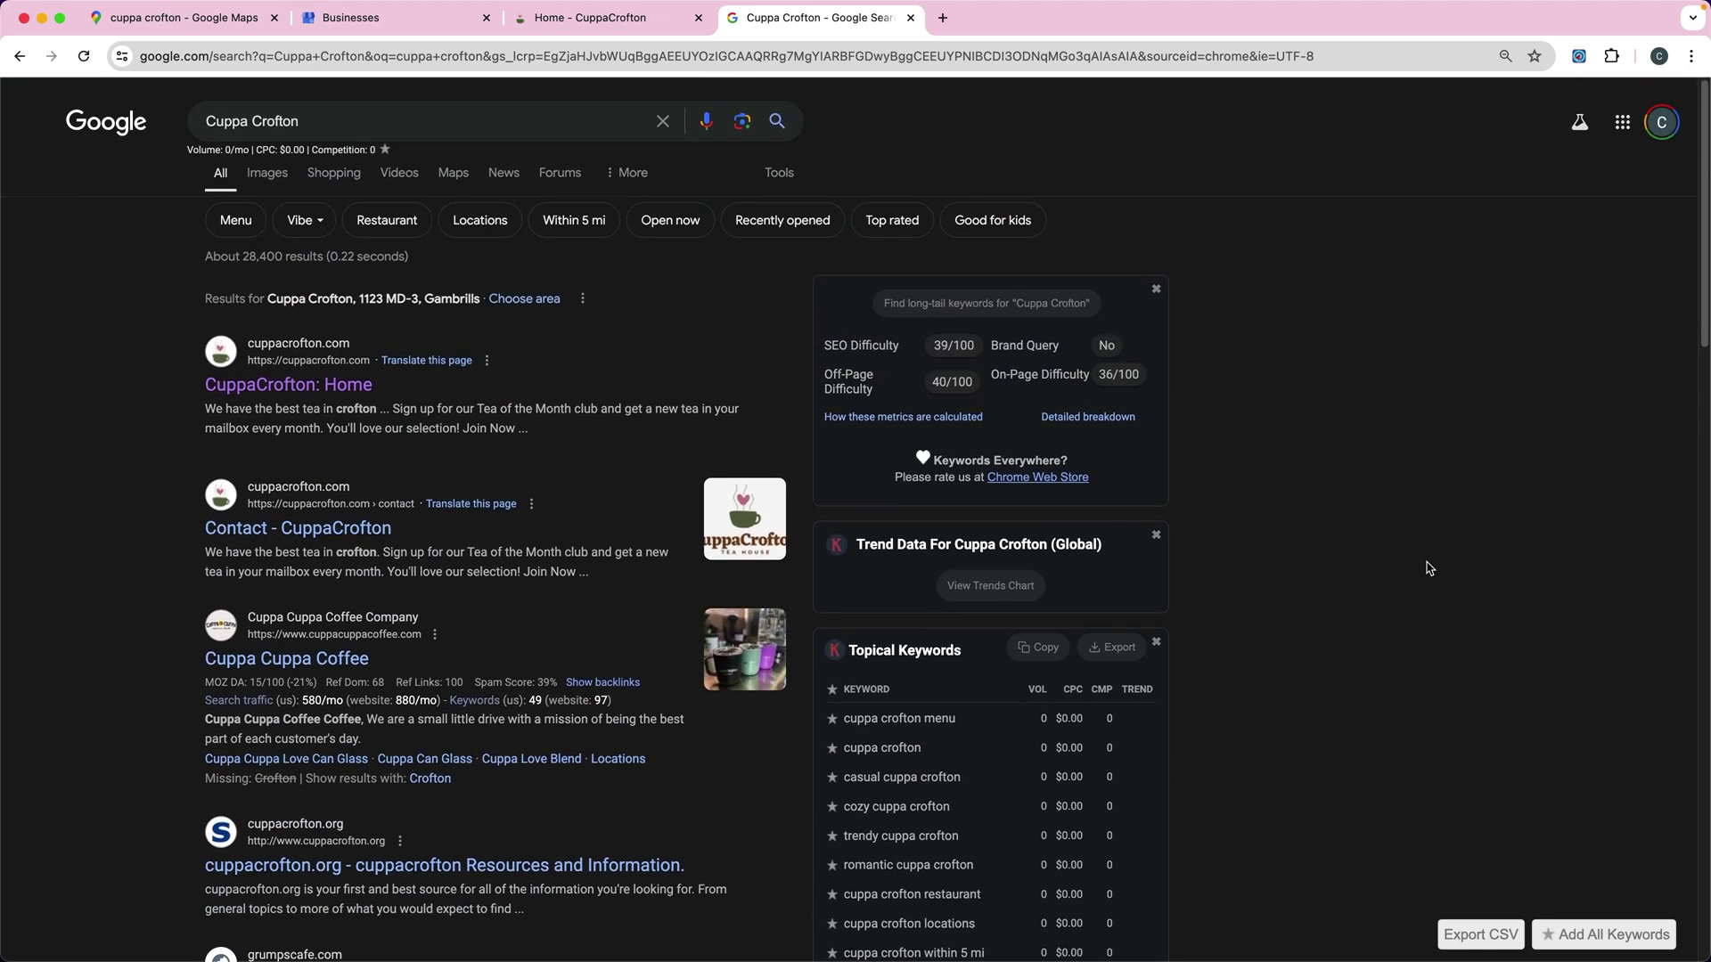